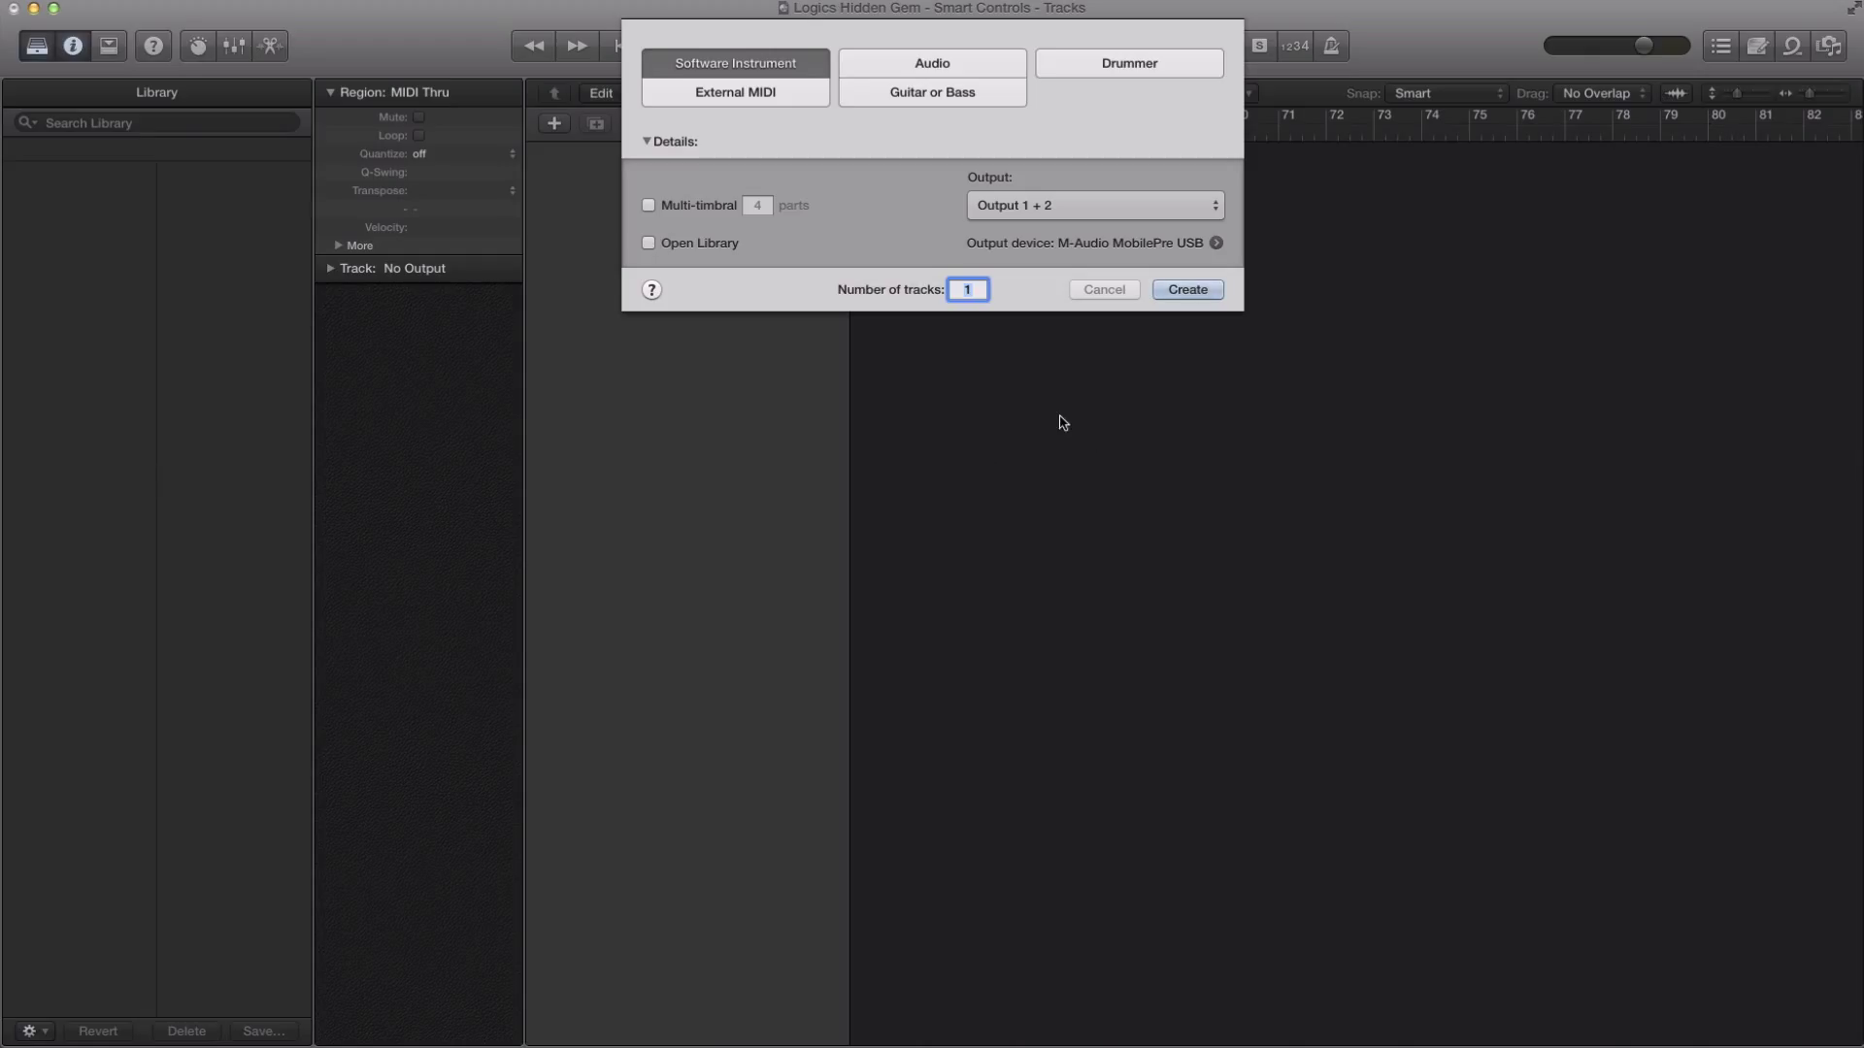
Create a software instrument track, load ES E (Stereo) on it and centre its plug-in window
click(1180, 290)
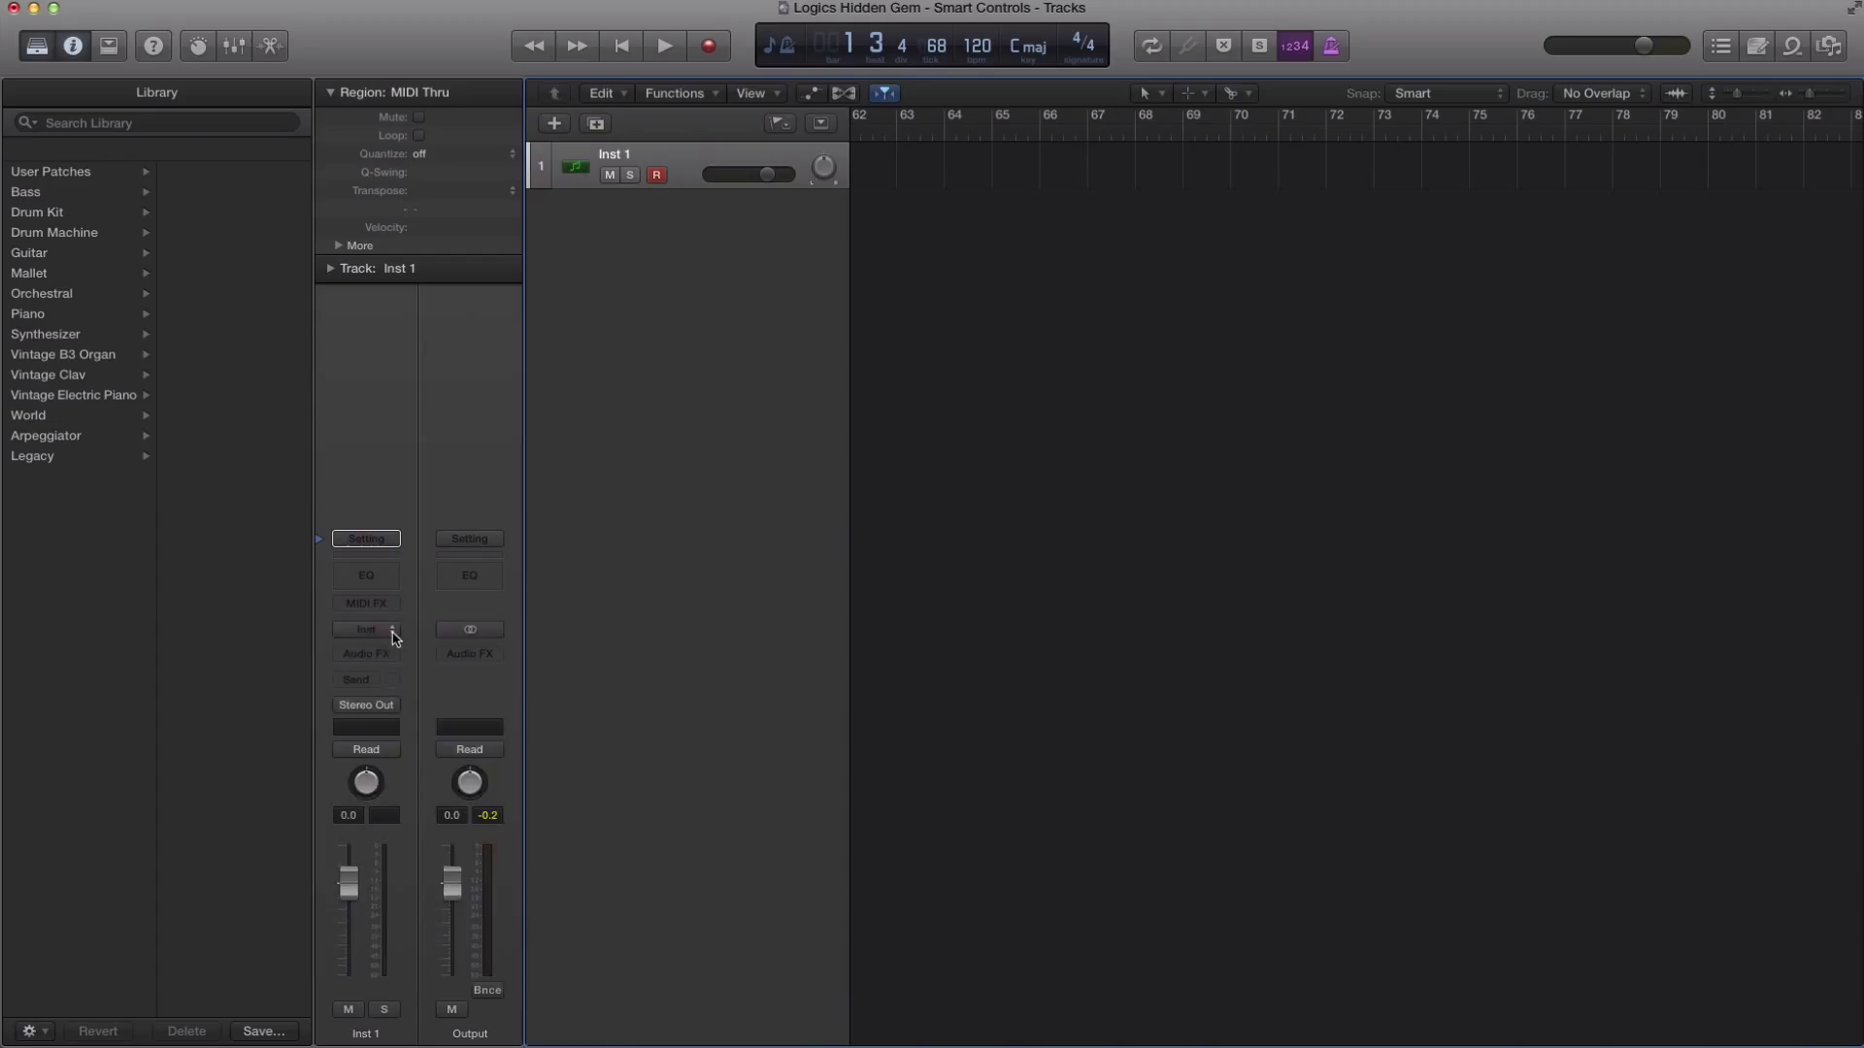
click(381, 629)
mouse_move(412, 684)
click(580, 682)
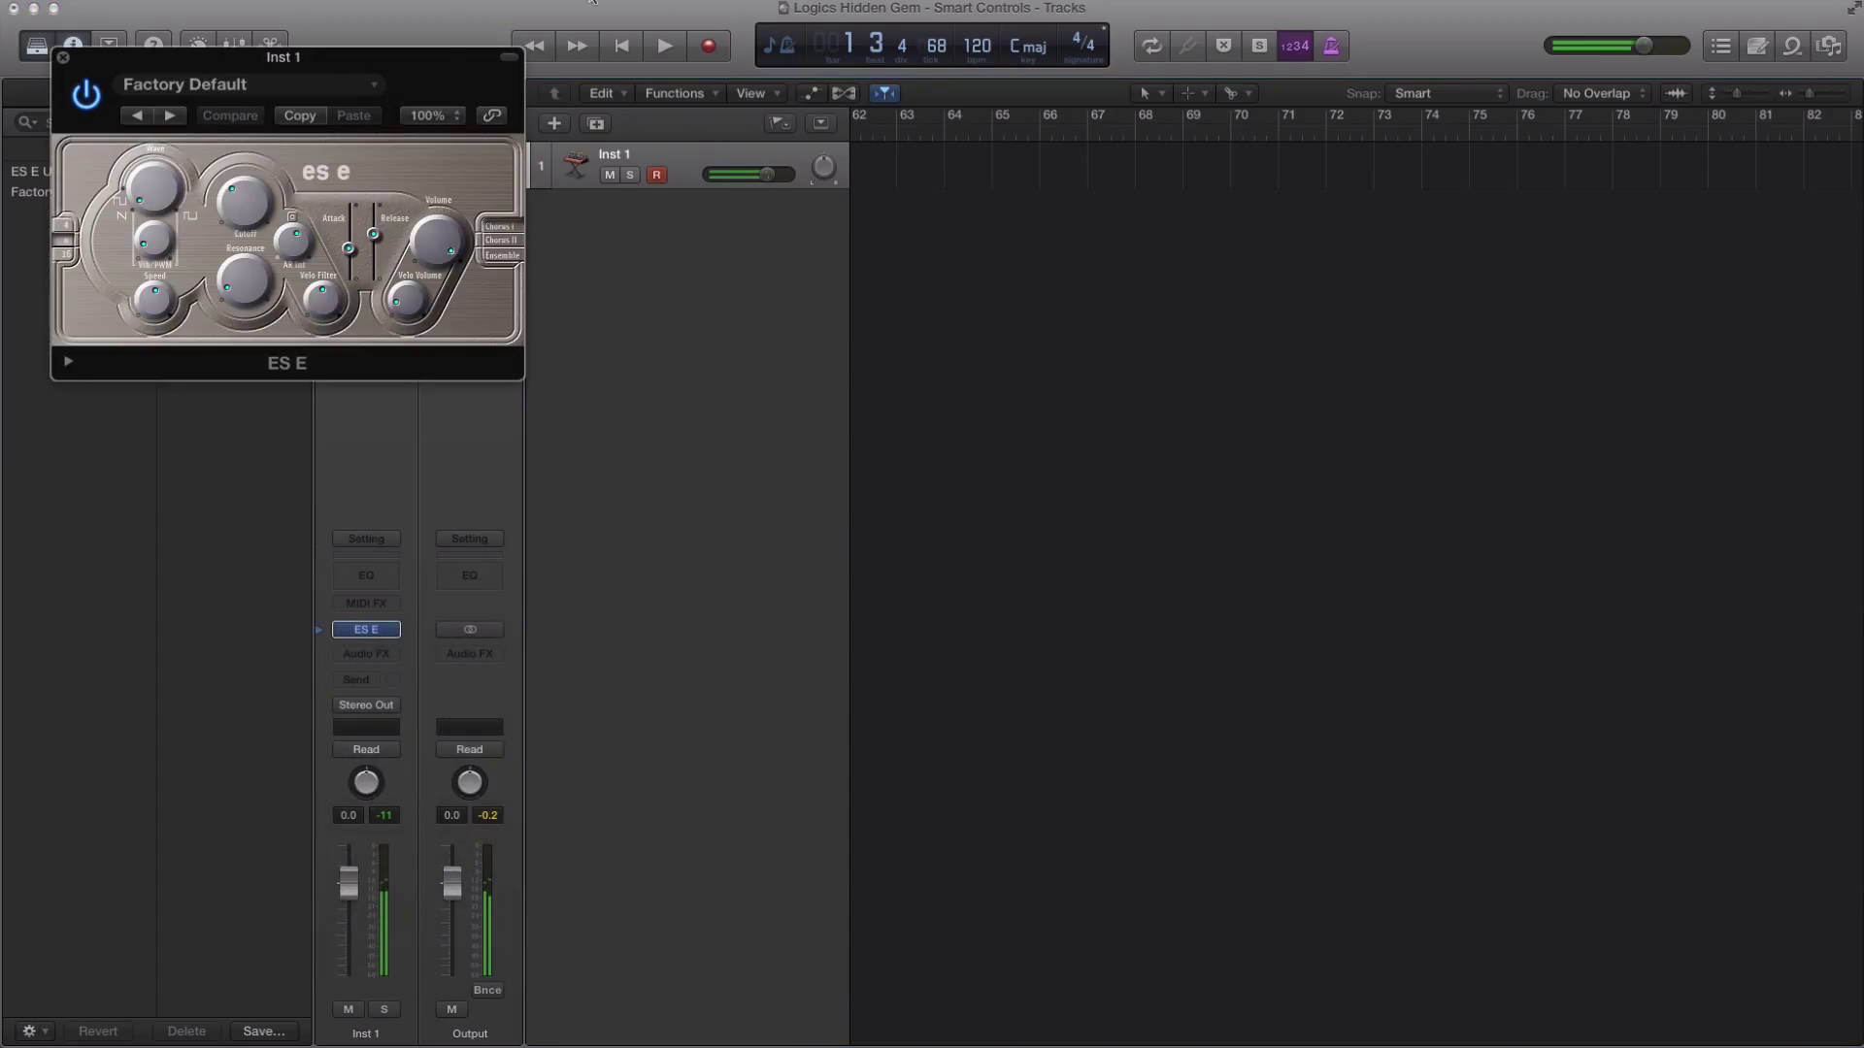
drag(430, 84, 1417, 316)
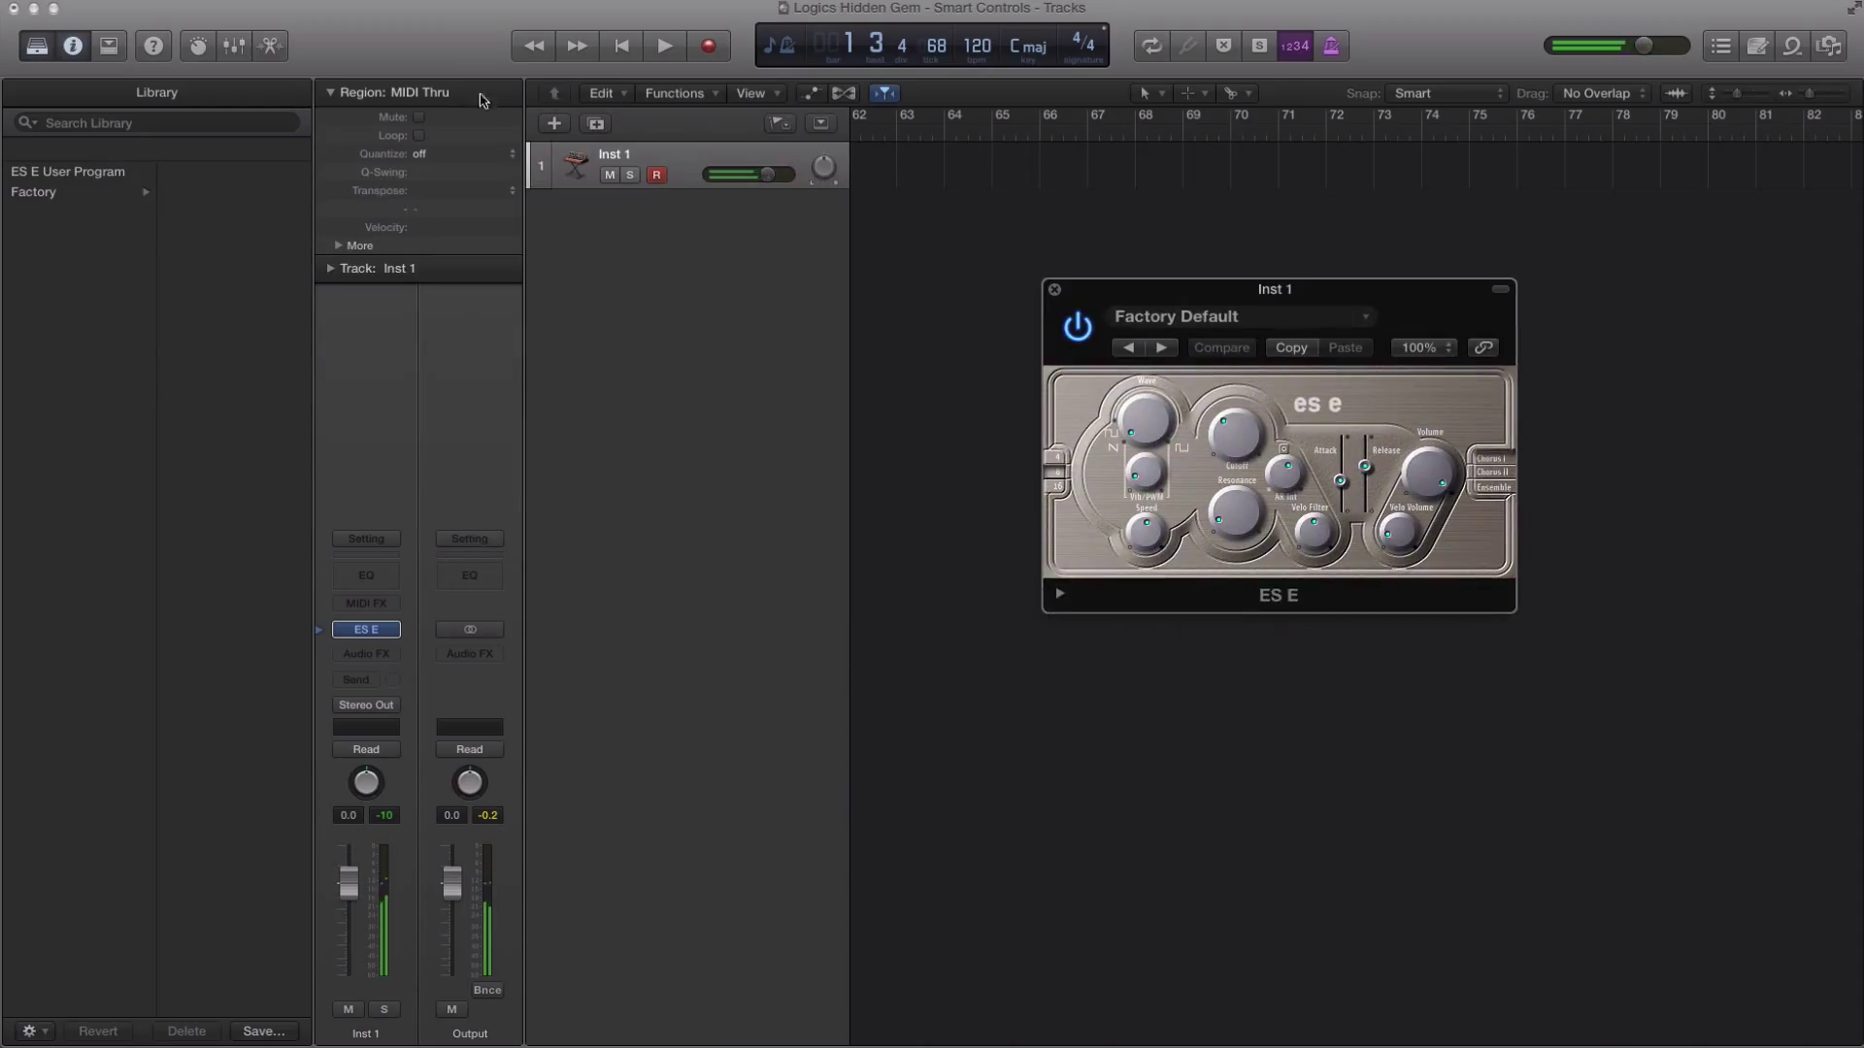
Show the Smart Controls pane and turn the CUTOFF knob to try it out
click(197, 48)
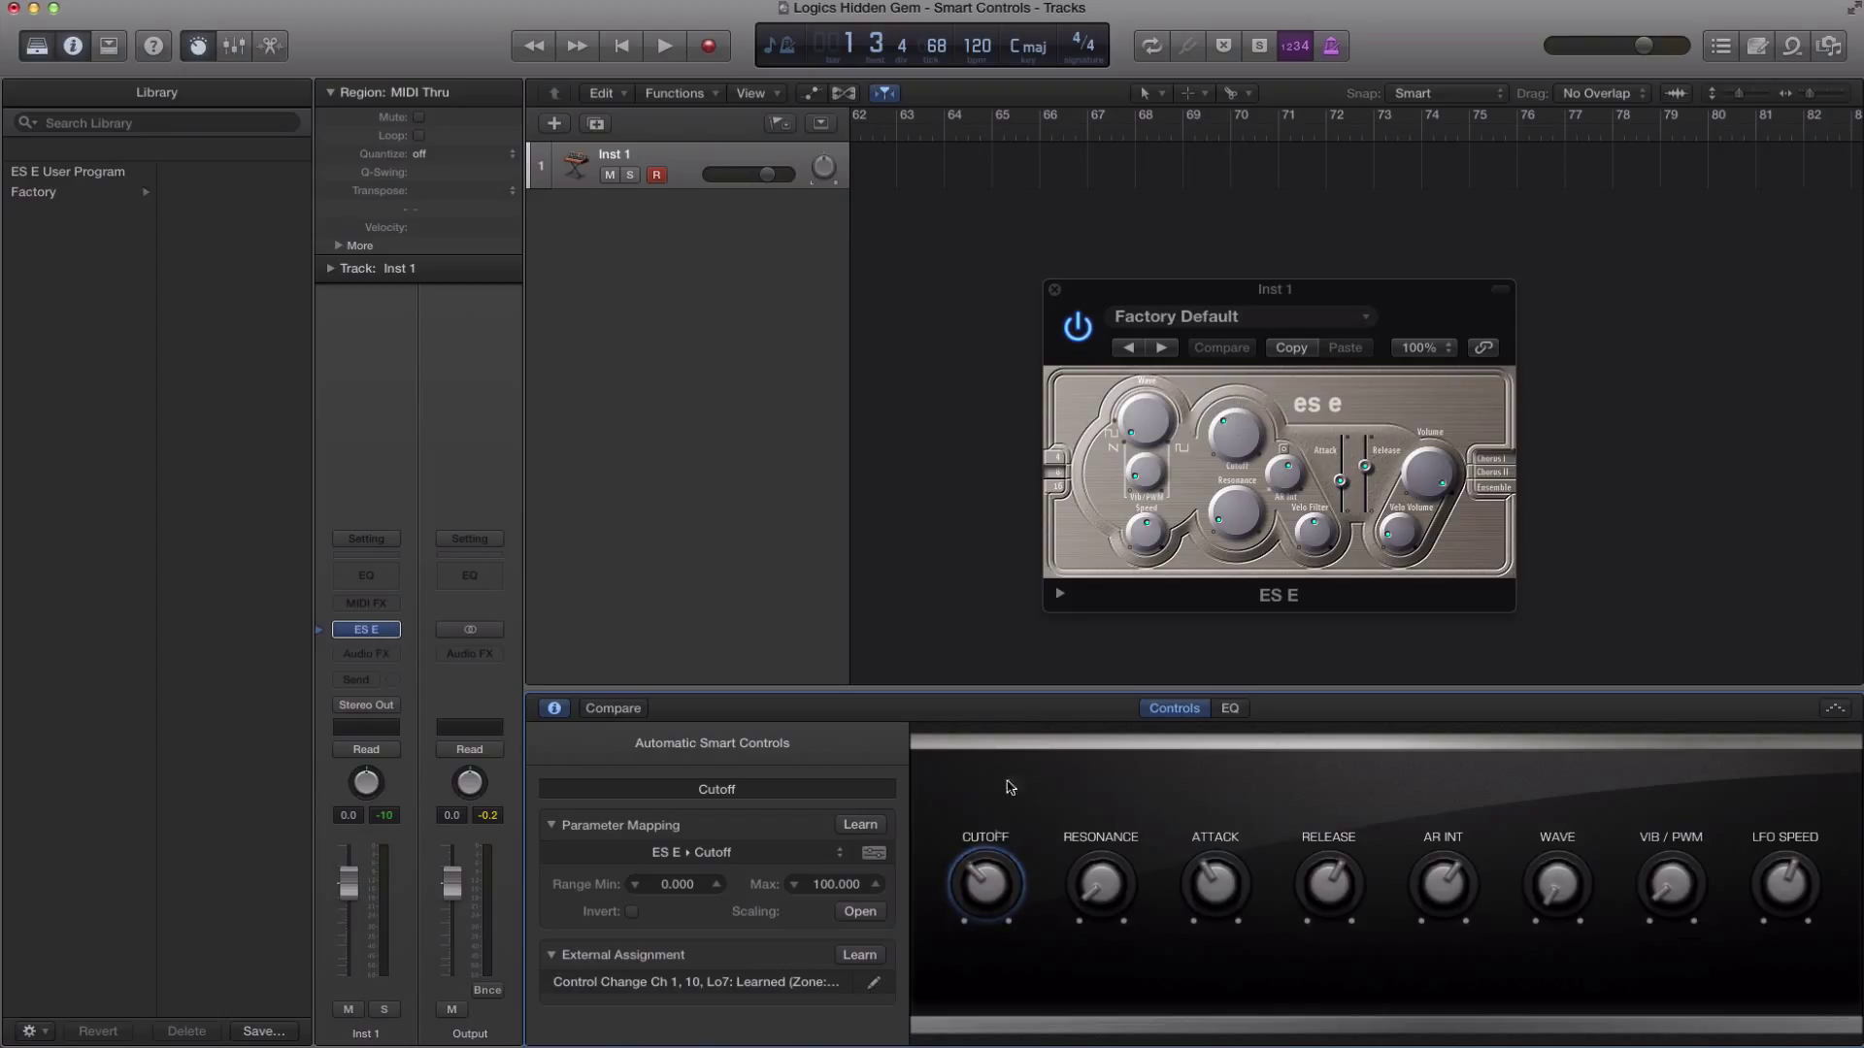
drag(997, 883, 990, 845)
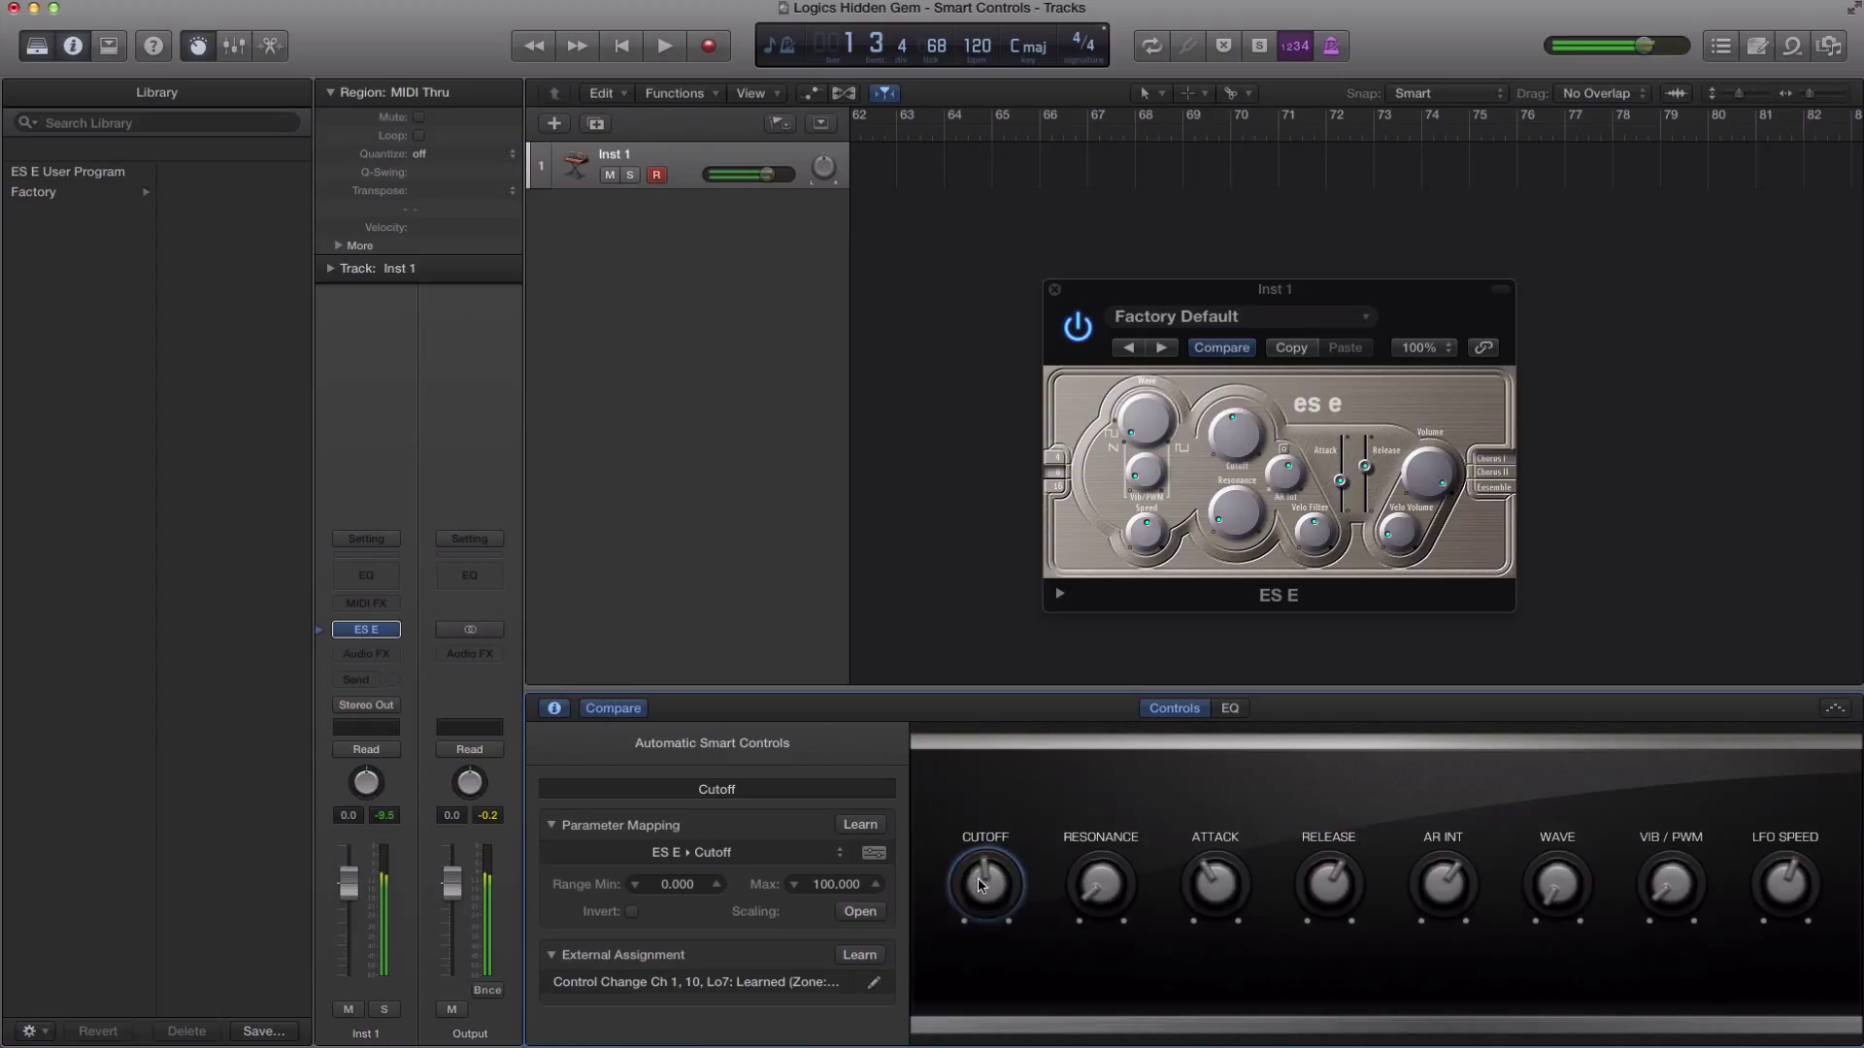
mouse_move(980, 884)
mouse_down()
mouse_move(967, 982)
mouse_move(968, 873)
mouse_move(968, 930)
mouse_move(961, 898)
mouse_up()
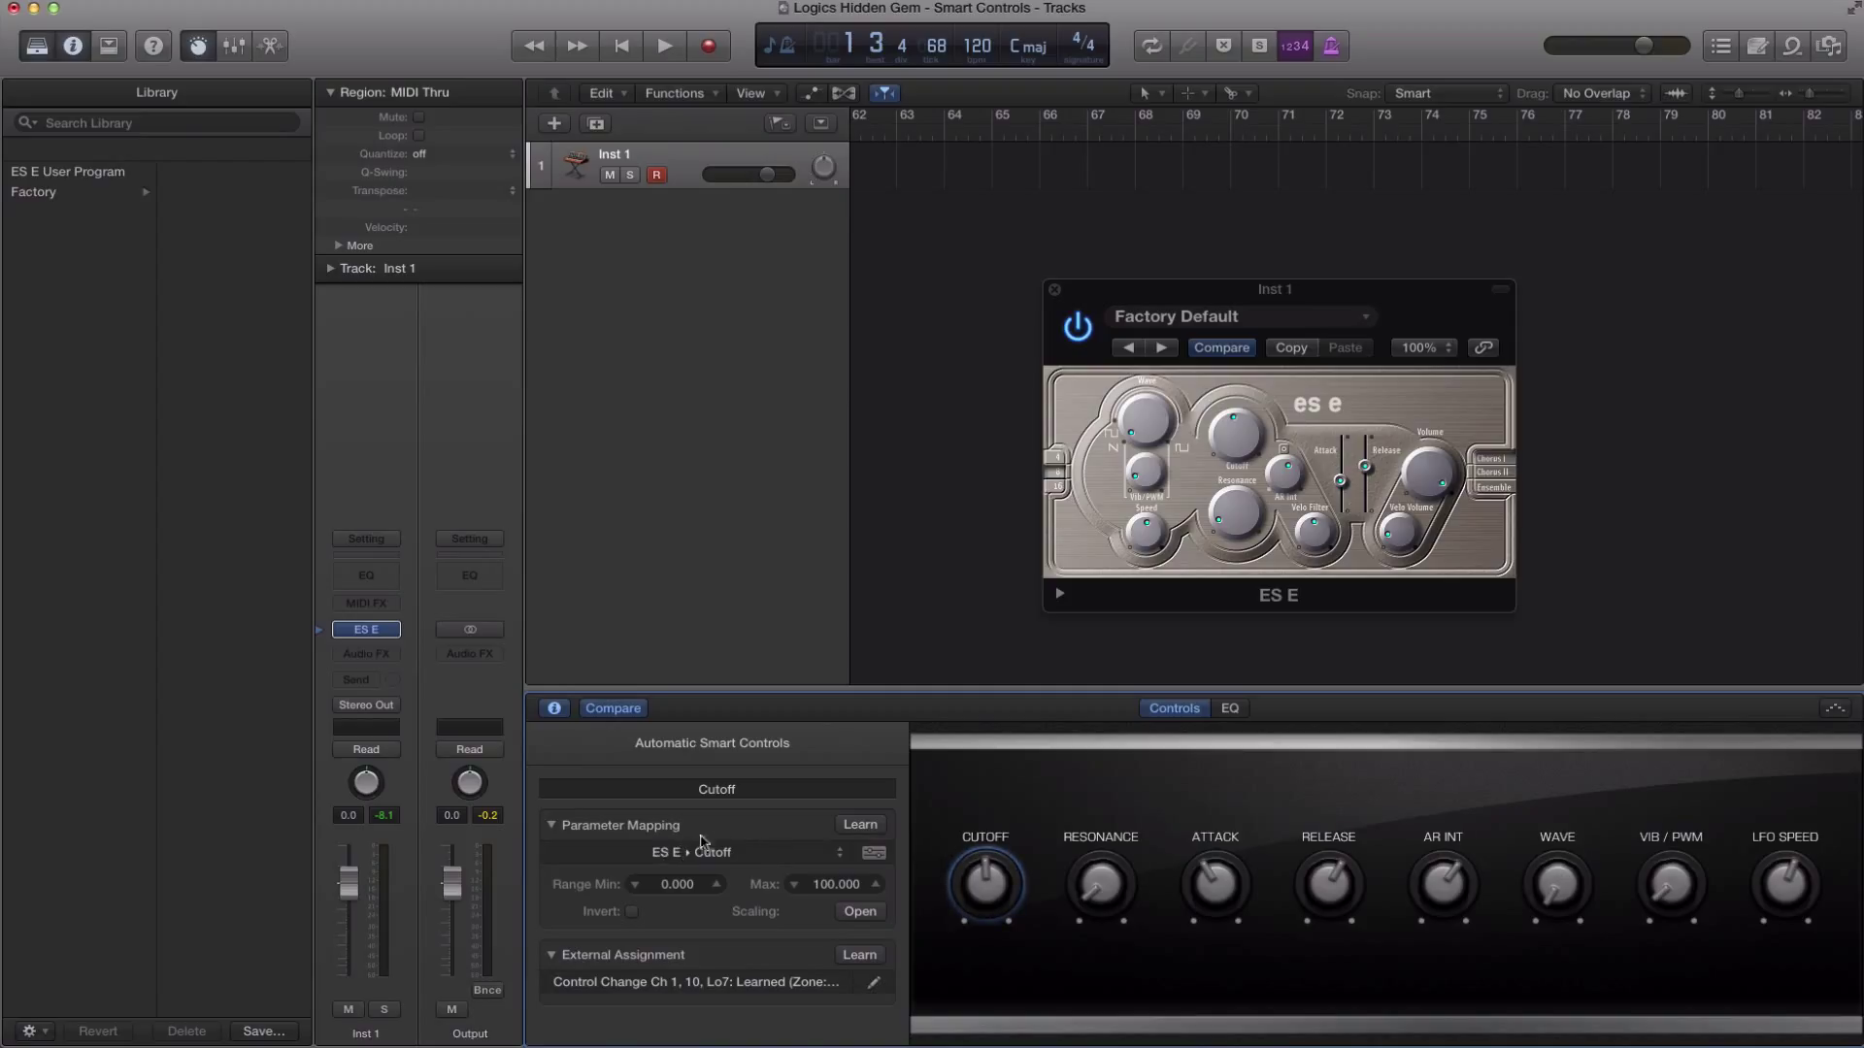
Choose Delete all Patch Mappings from Parameter Mapping so all eight controls read Unmapped
click(683, 862)
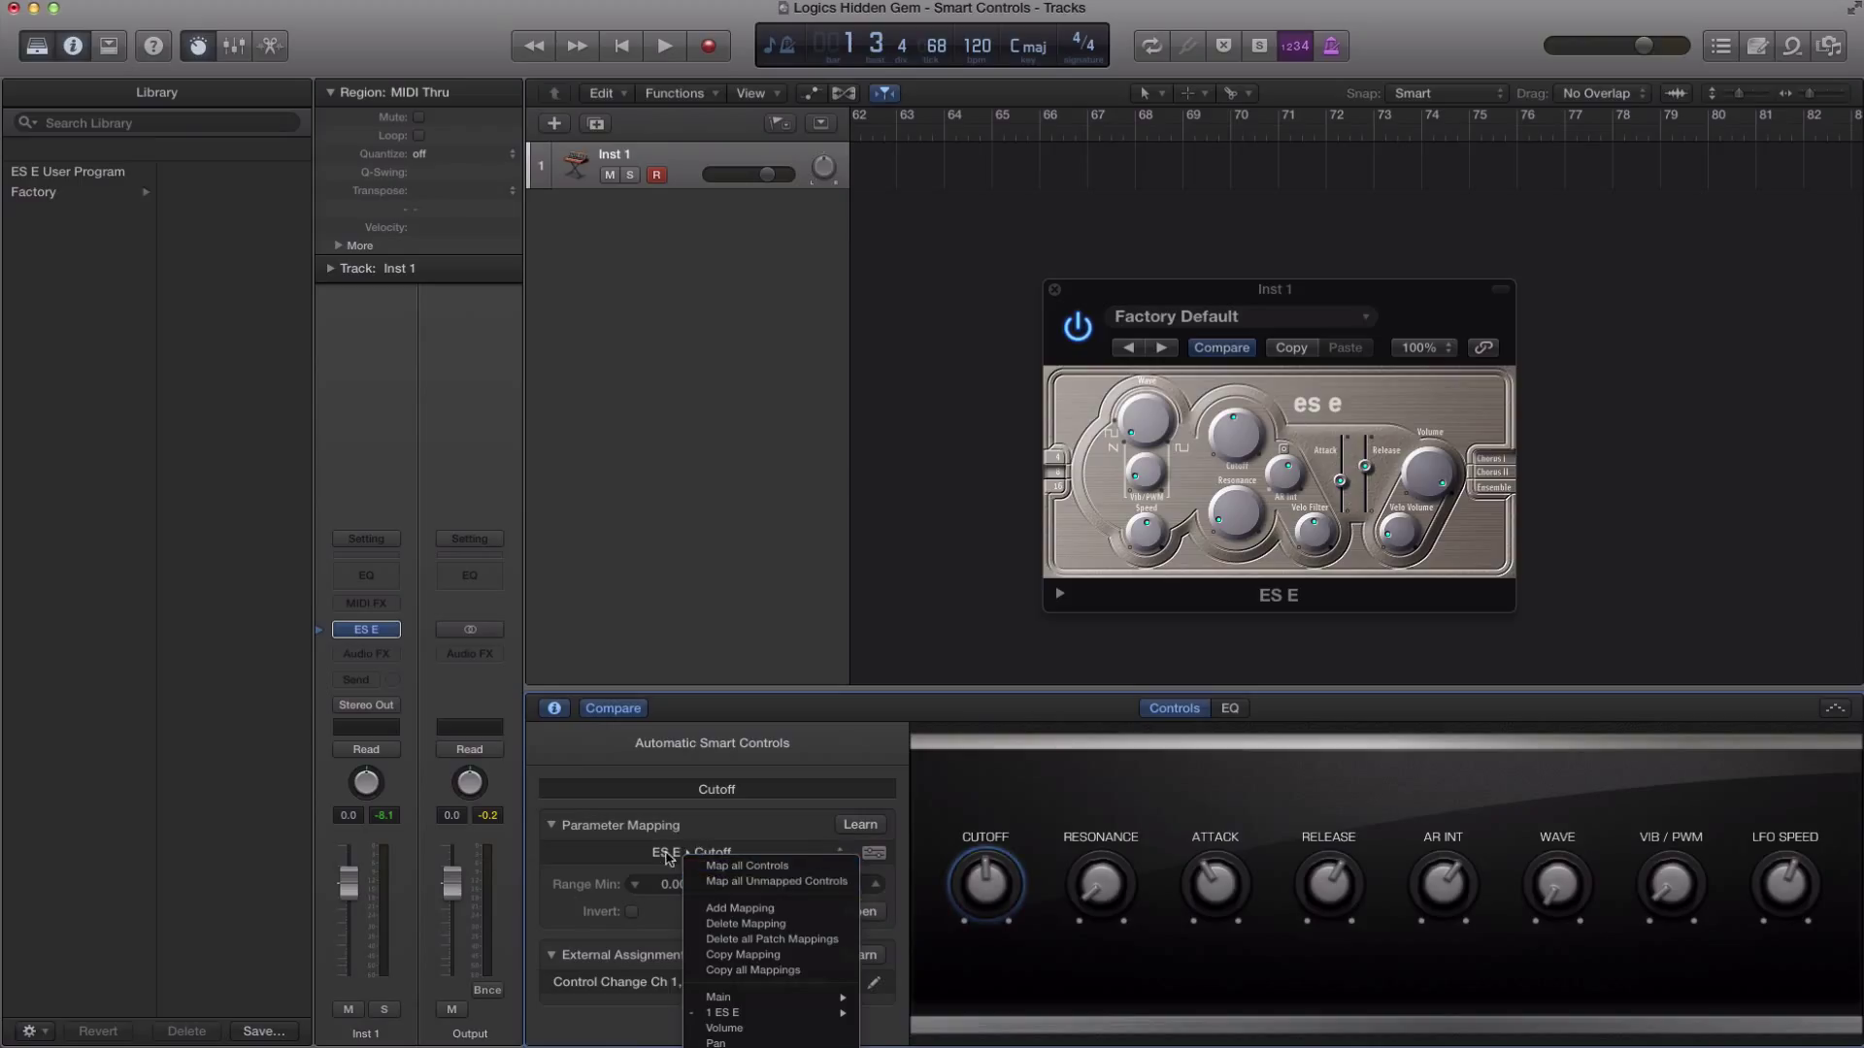
click(669, 860)
click(710, 855)
click(709, 854)
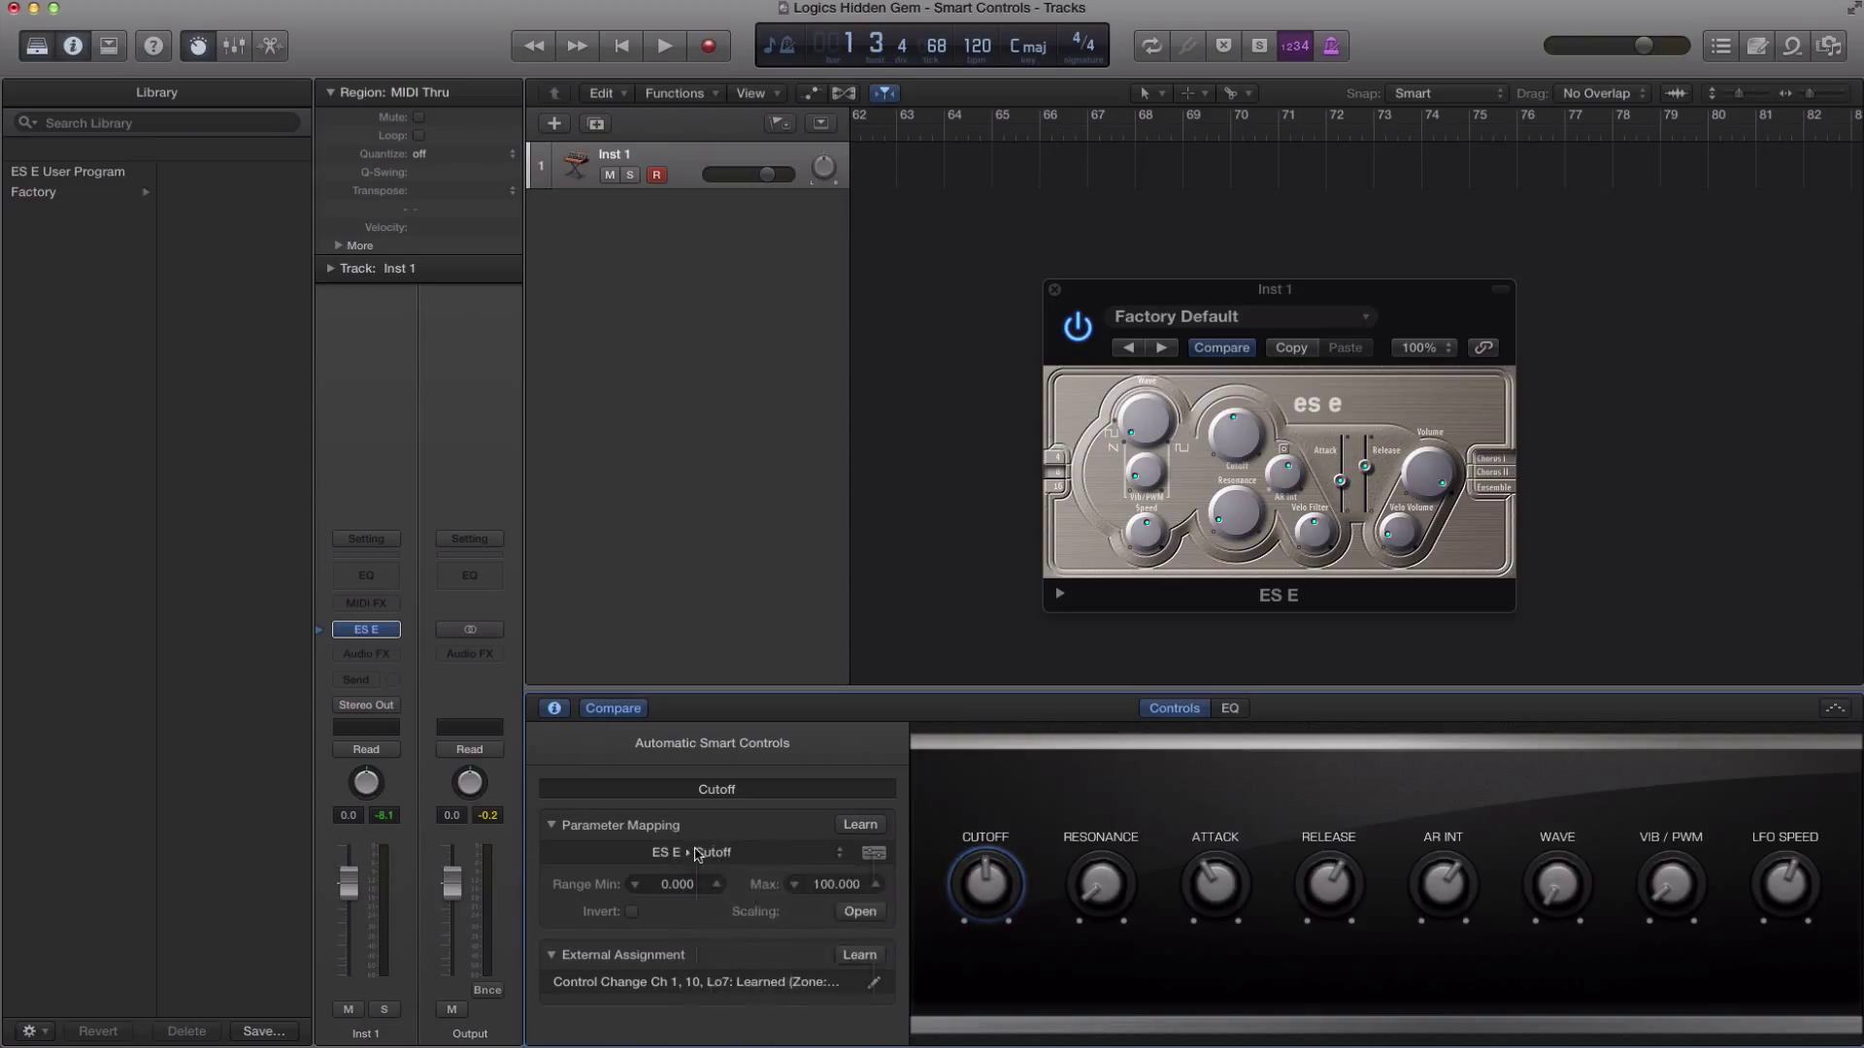
click(685, 854)
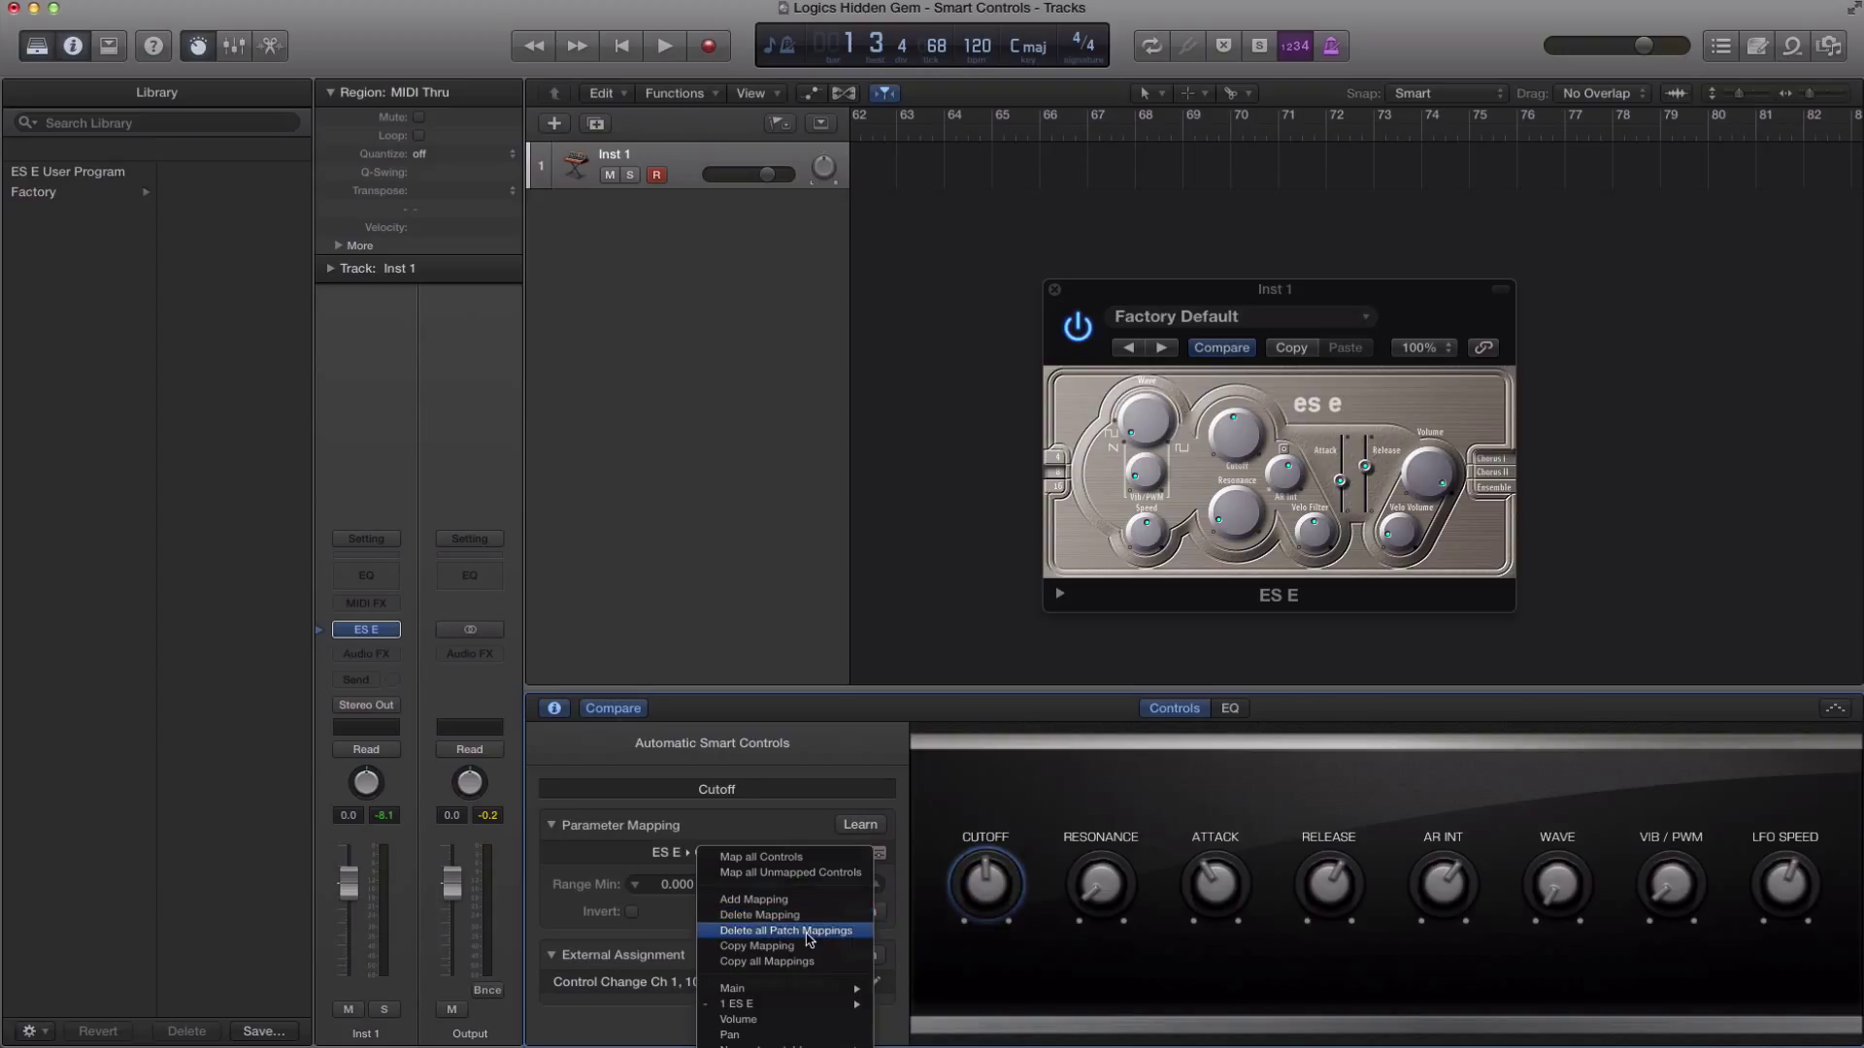
click(808, 932)
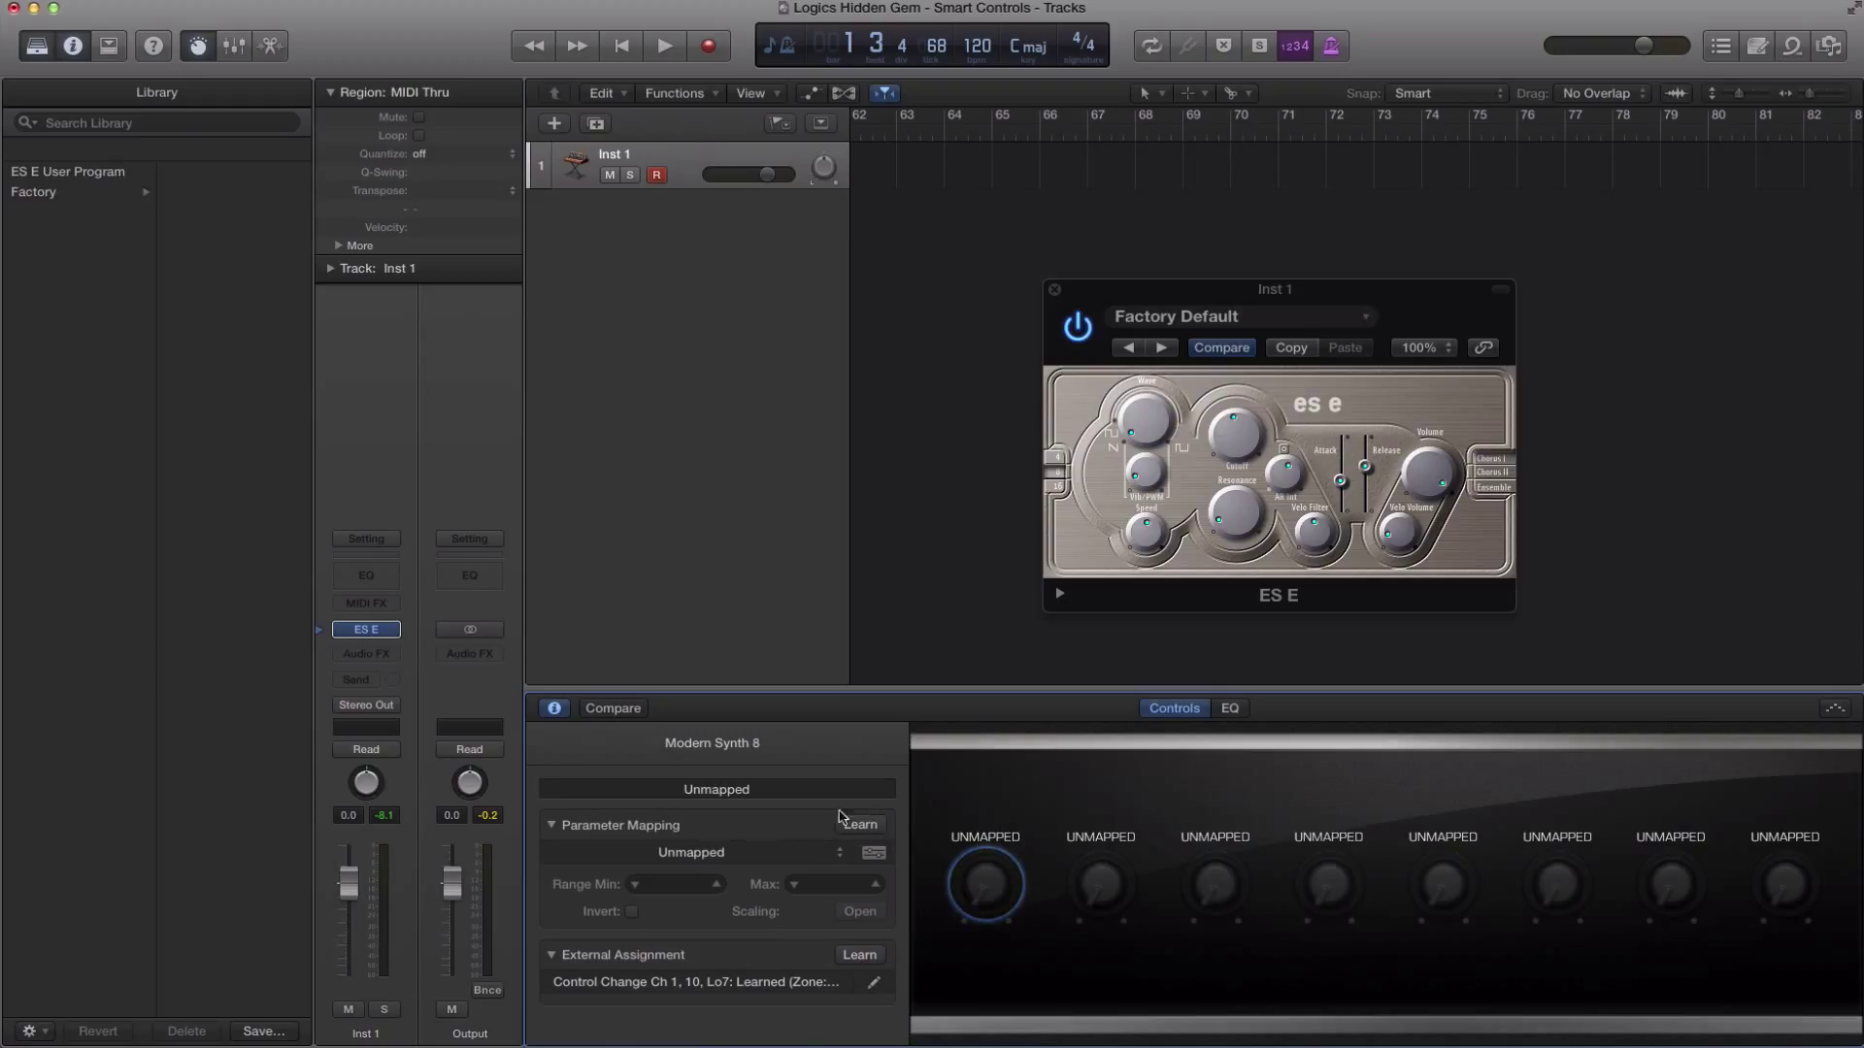
Turn on Parameter Mapping Learn and map the first two Smart Controls to ES E Wave and Cutoff
click(861, 828)
drag(1000, 883, 973, 899)
mouse_move(1144, 414)
mouse_down()
mouse_move(1127, 388)
mouse_move(1126, 412)
mouse_up()
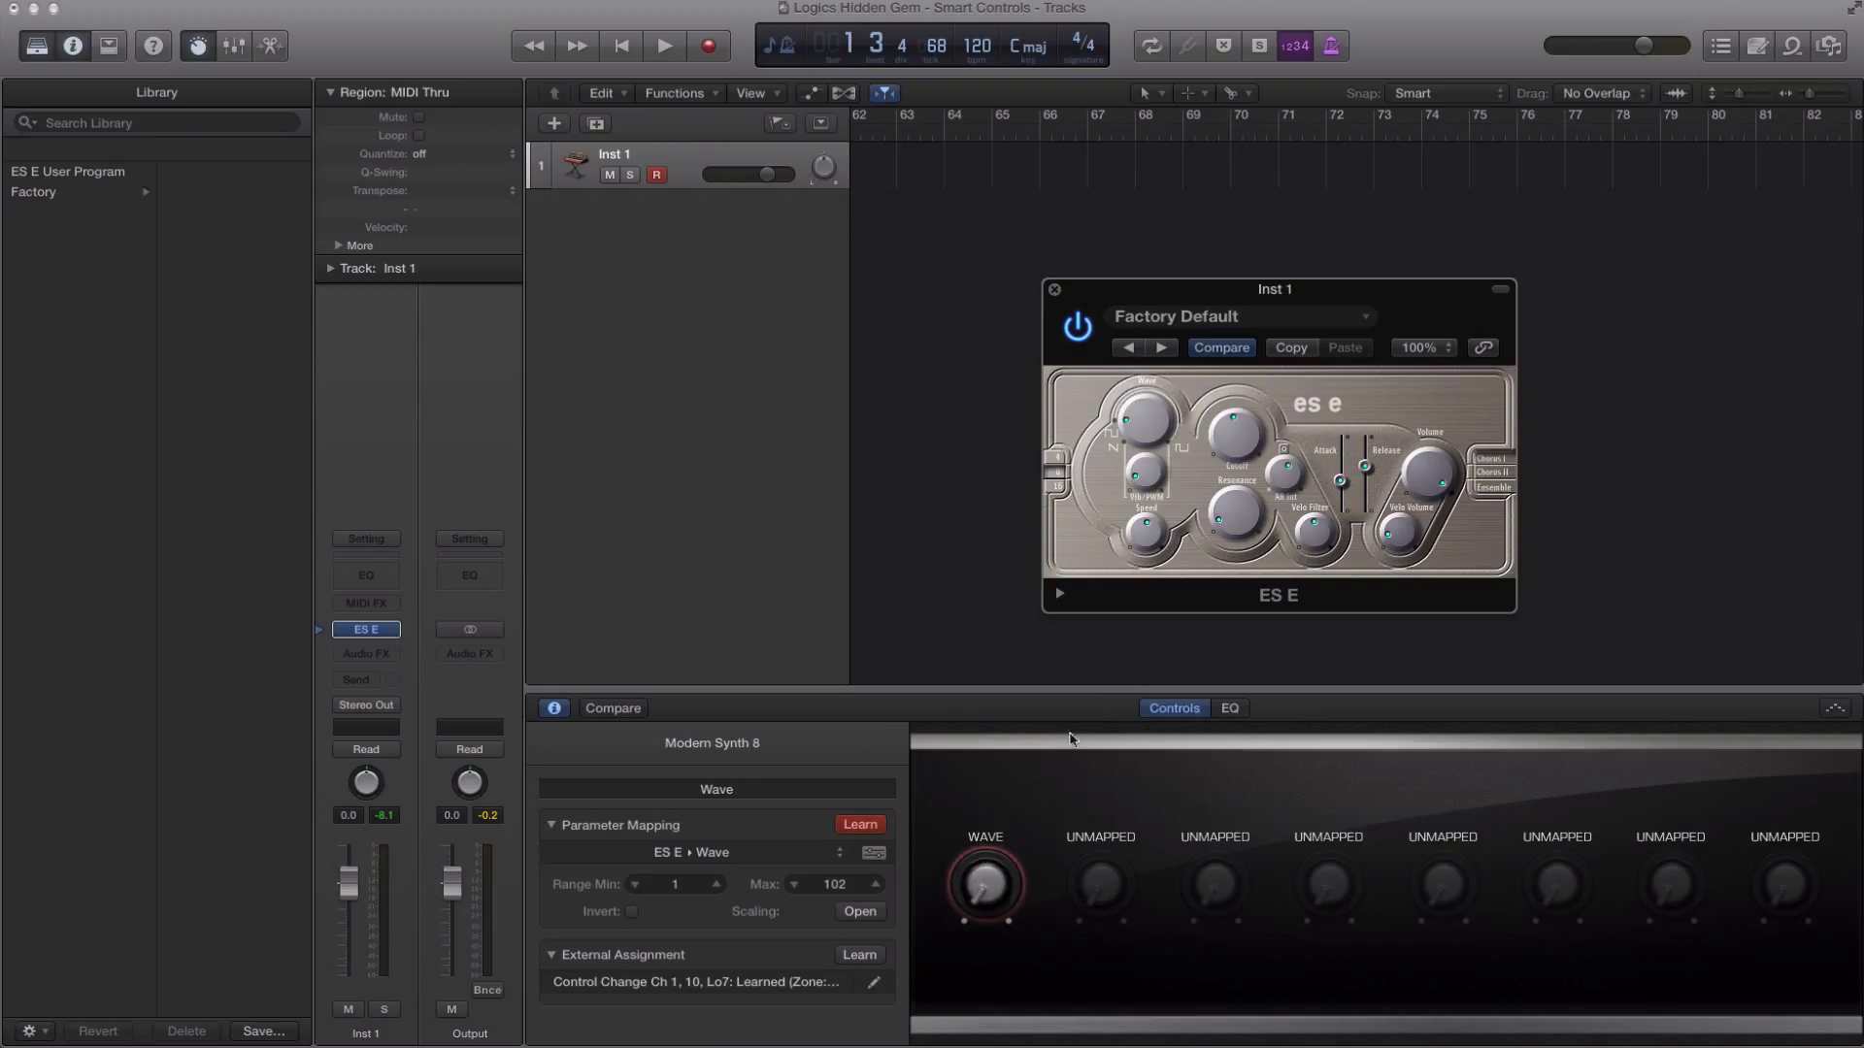
click(1106, 883)
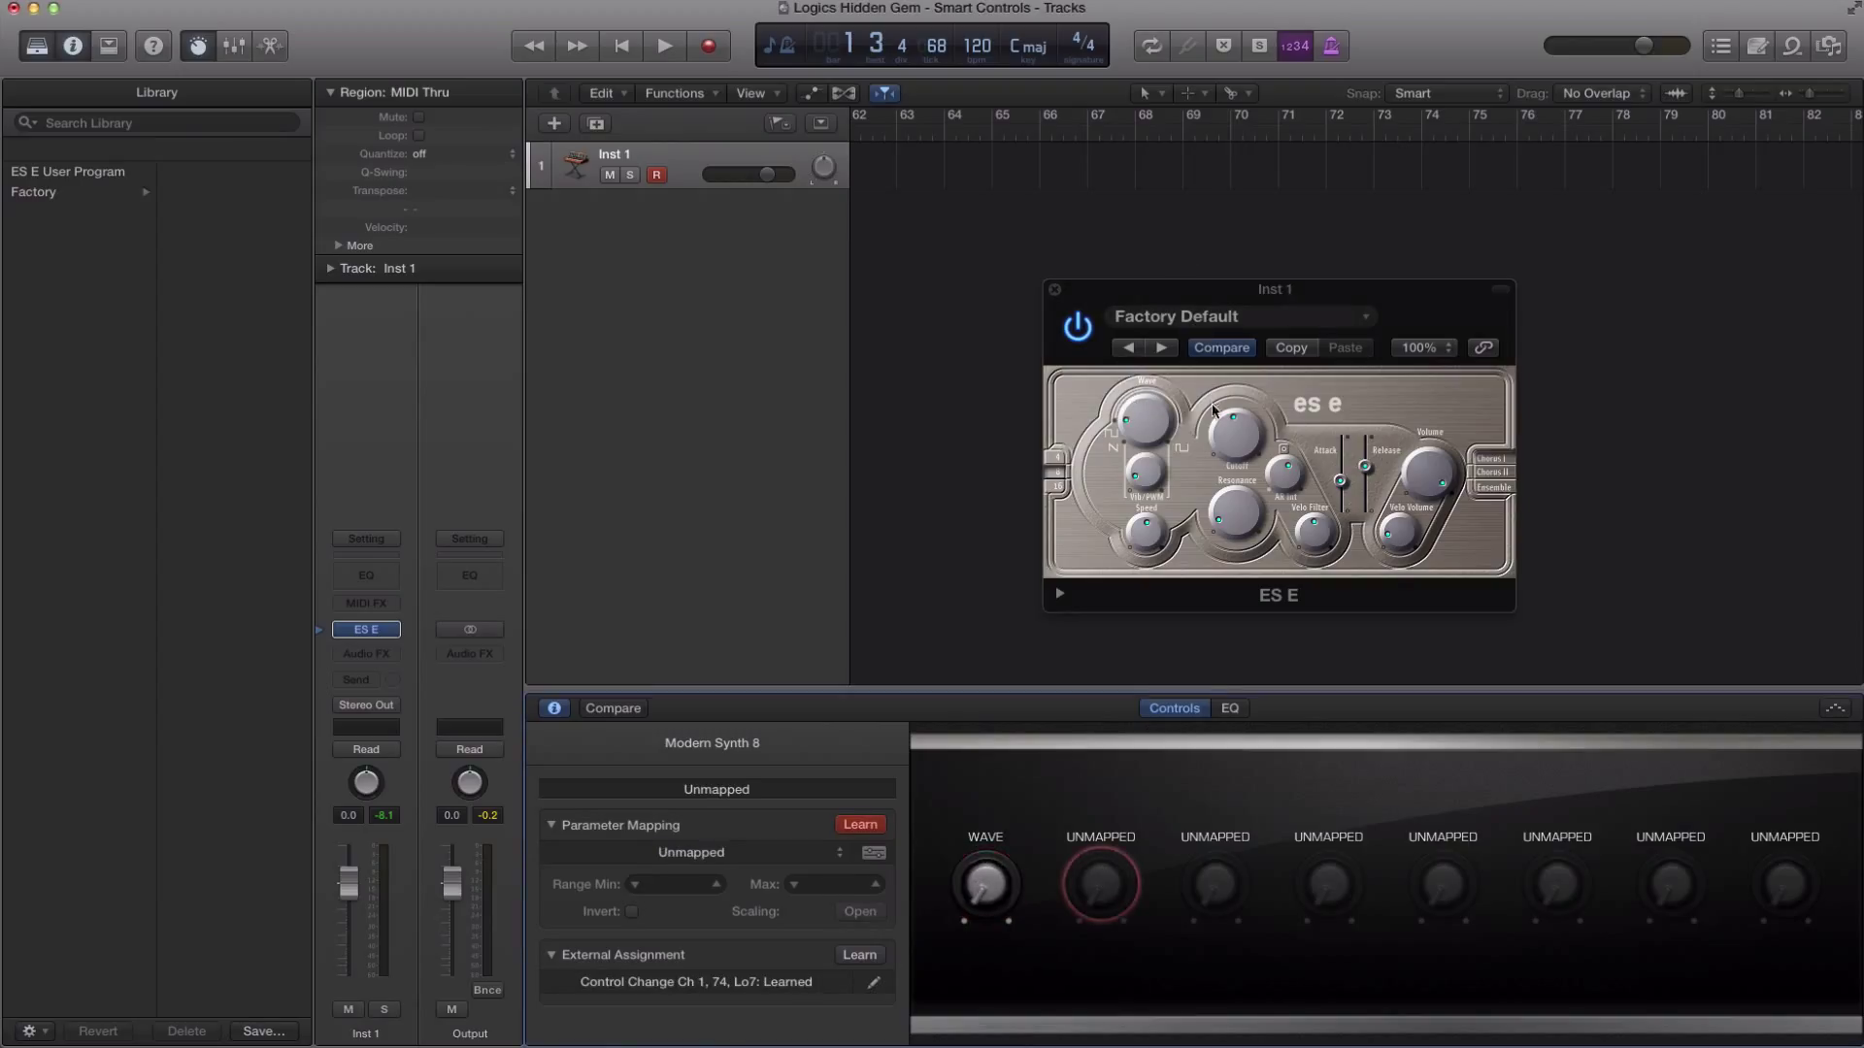
drag(1232, 439, 1190, 637)
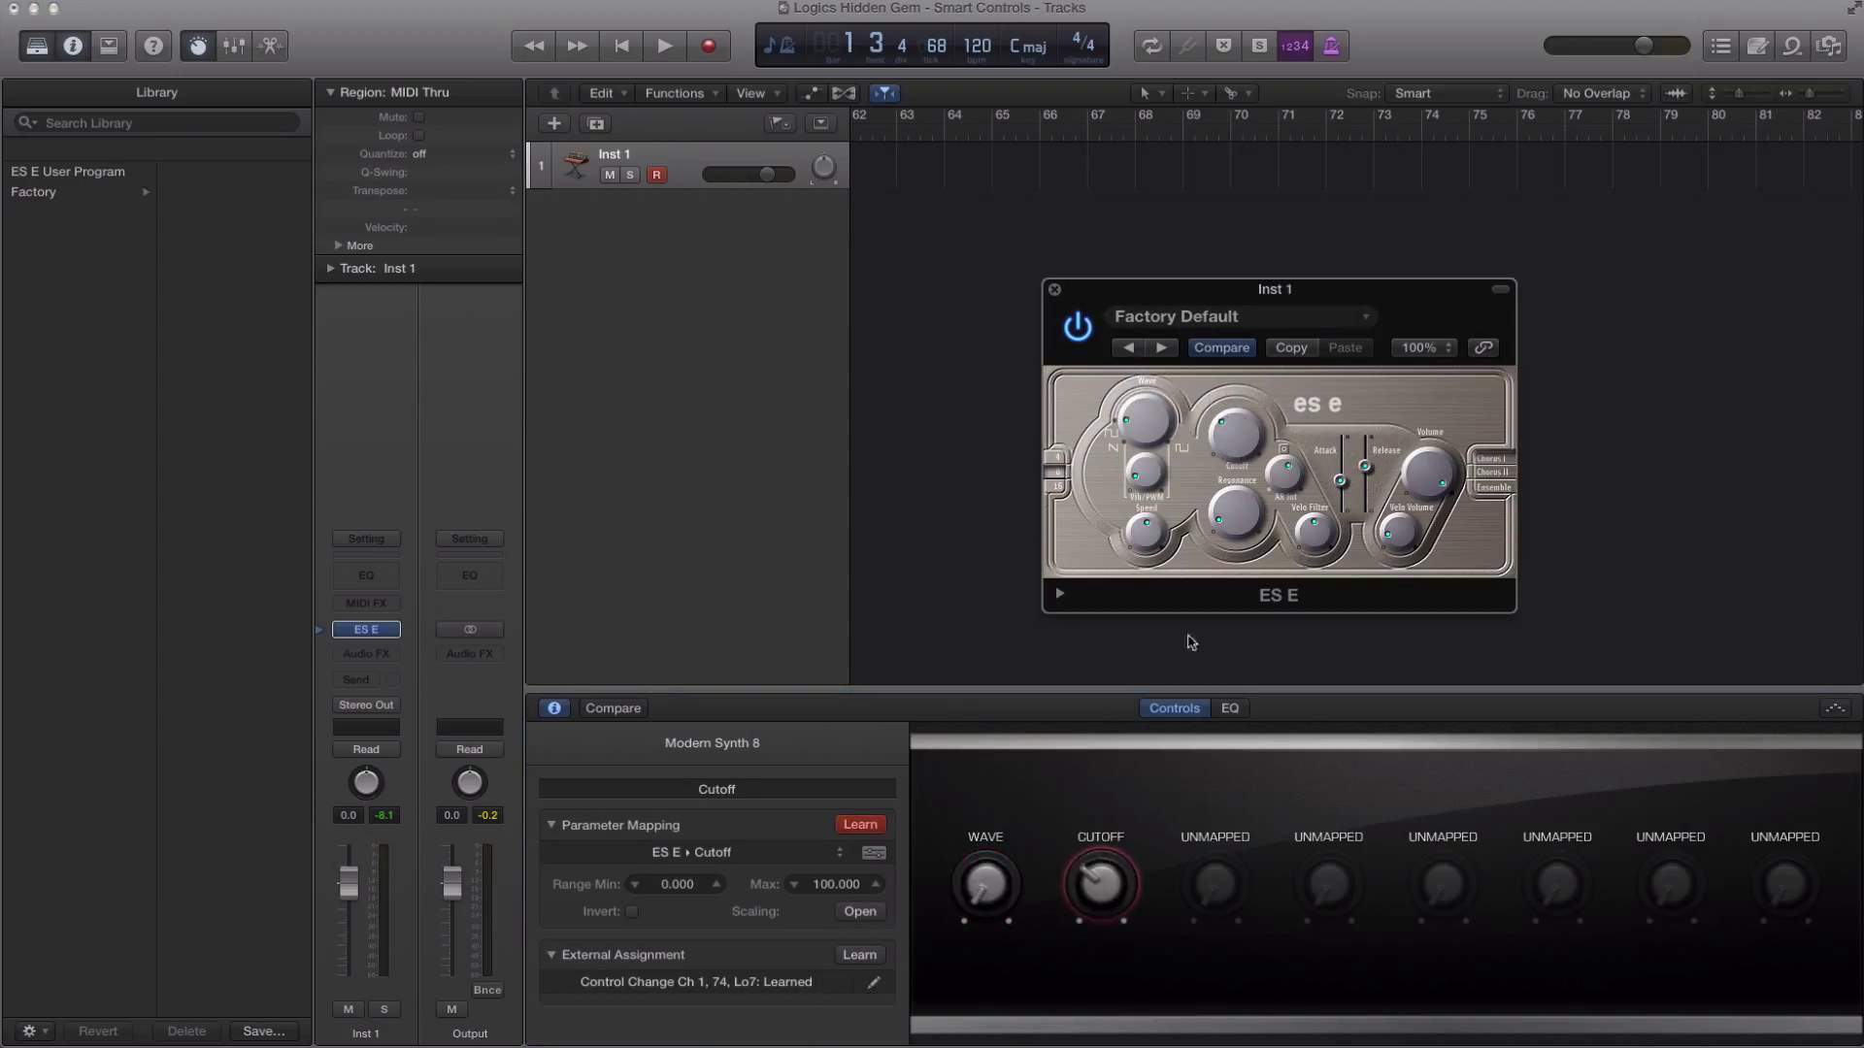
Map the next four Smart Controls to ES E Resonance, Attack, Release and Volume
click(1208, 859)
drag(1217, 514, 1215, 450)
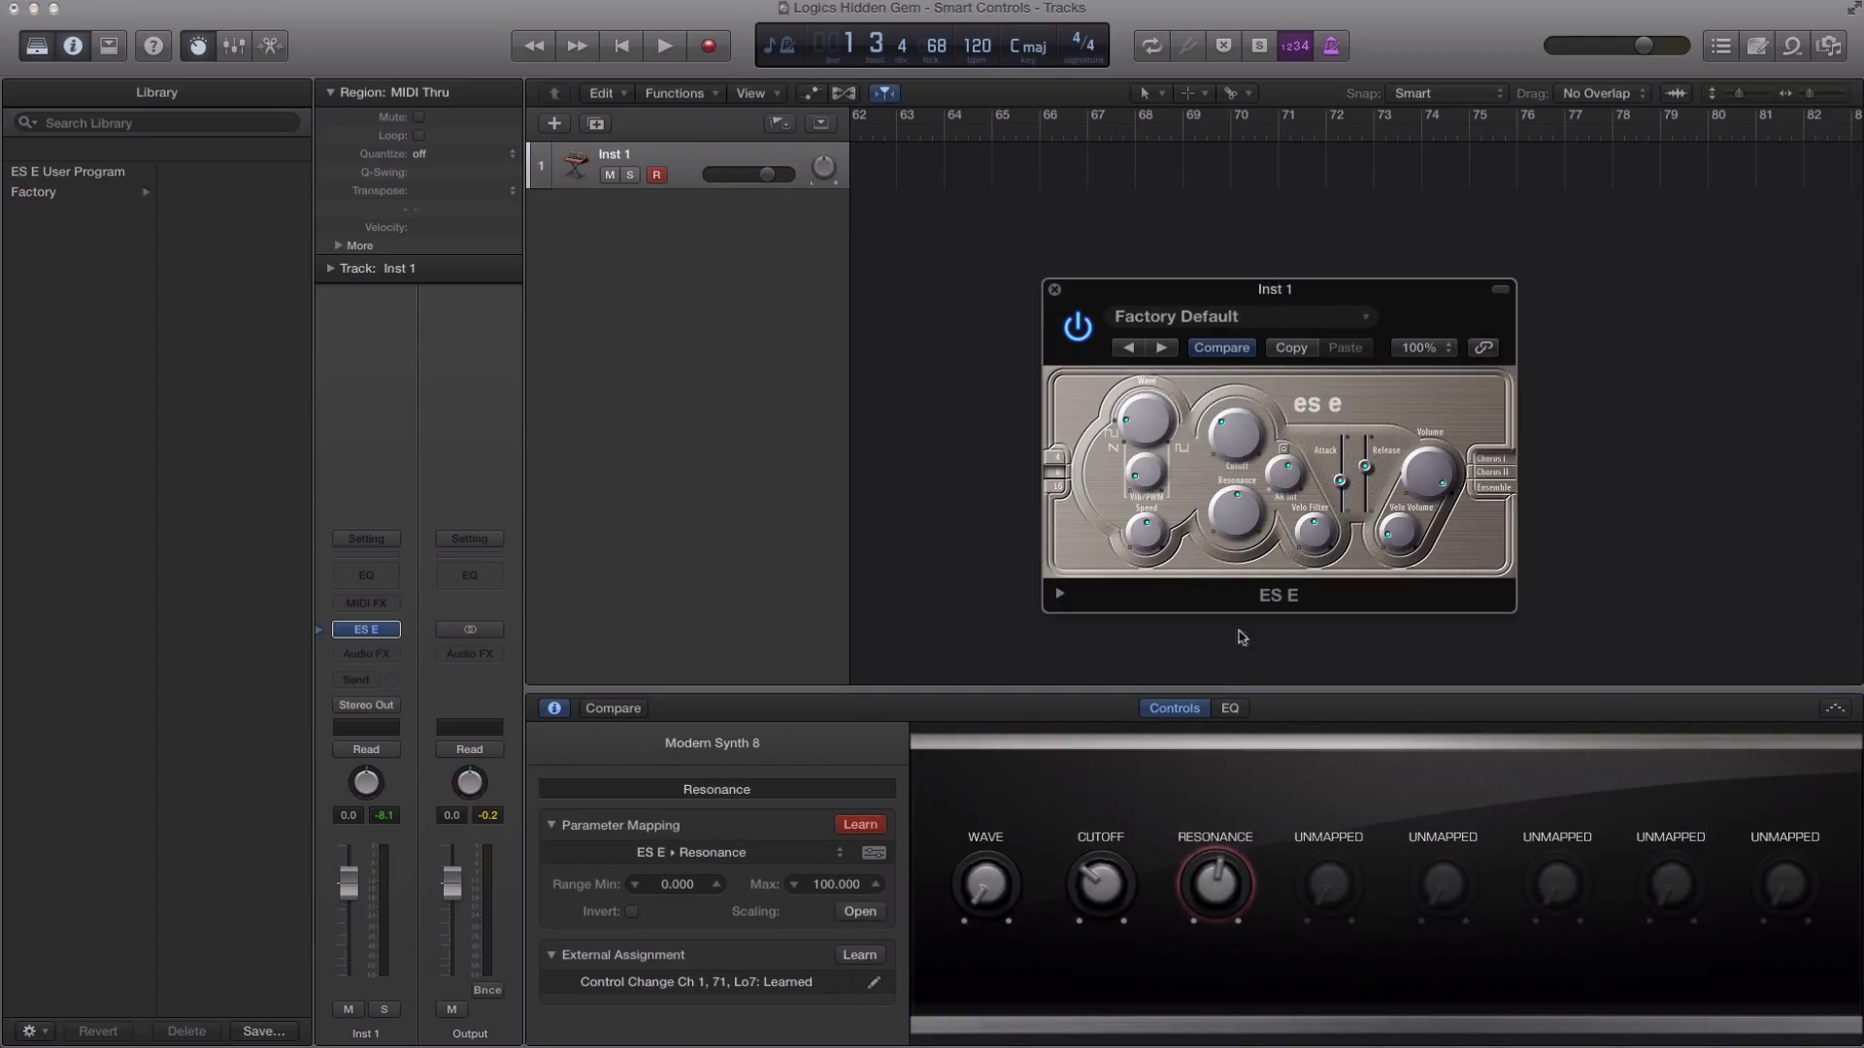
click(1332, 902)
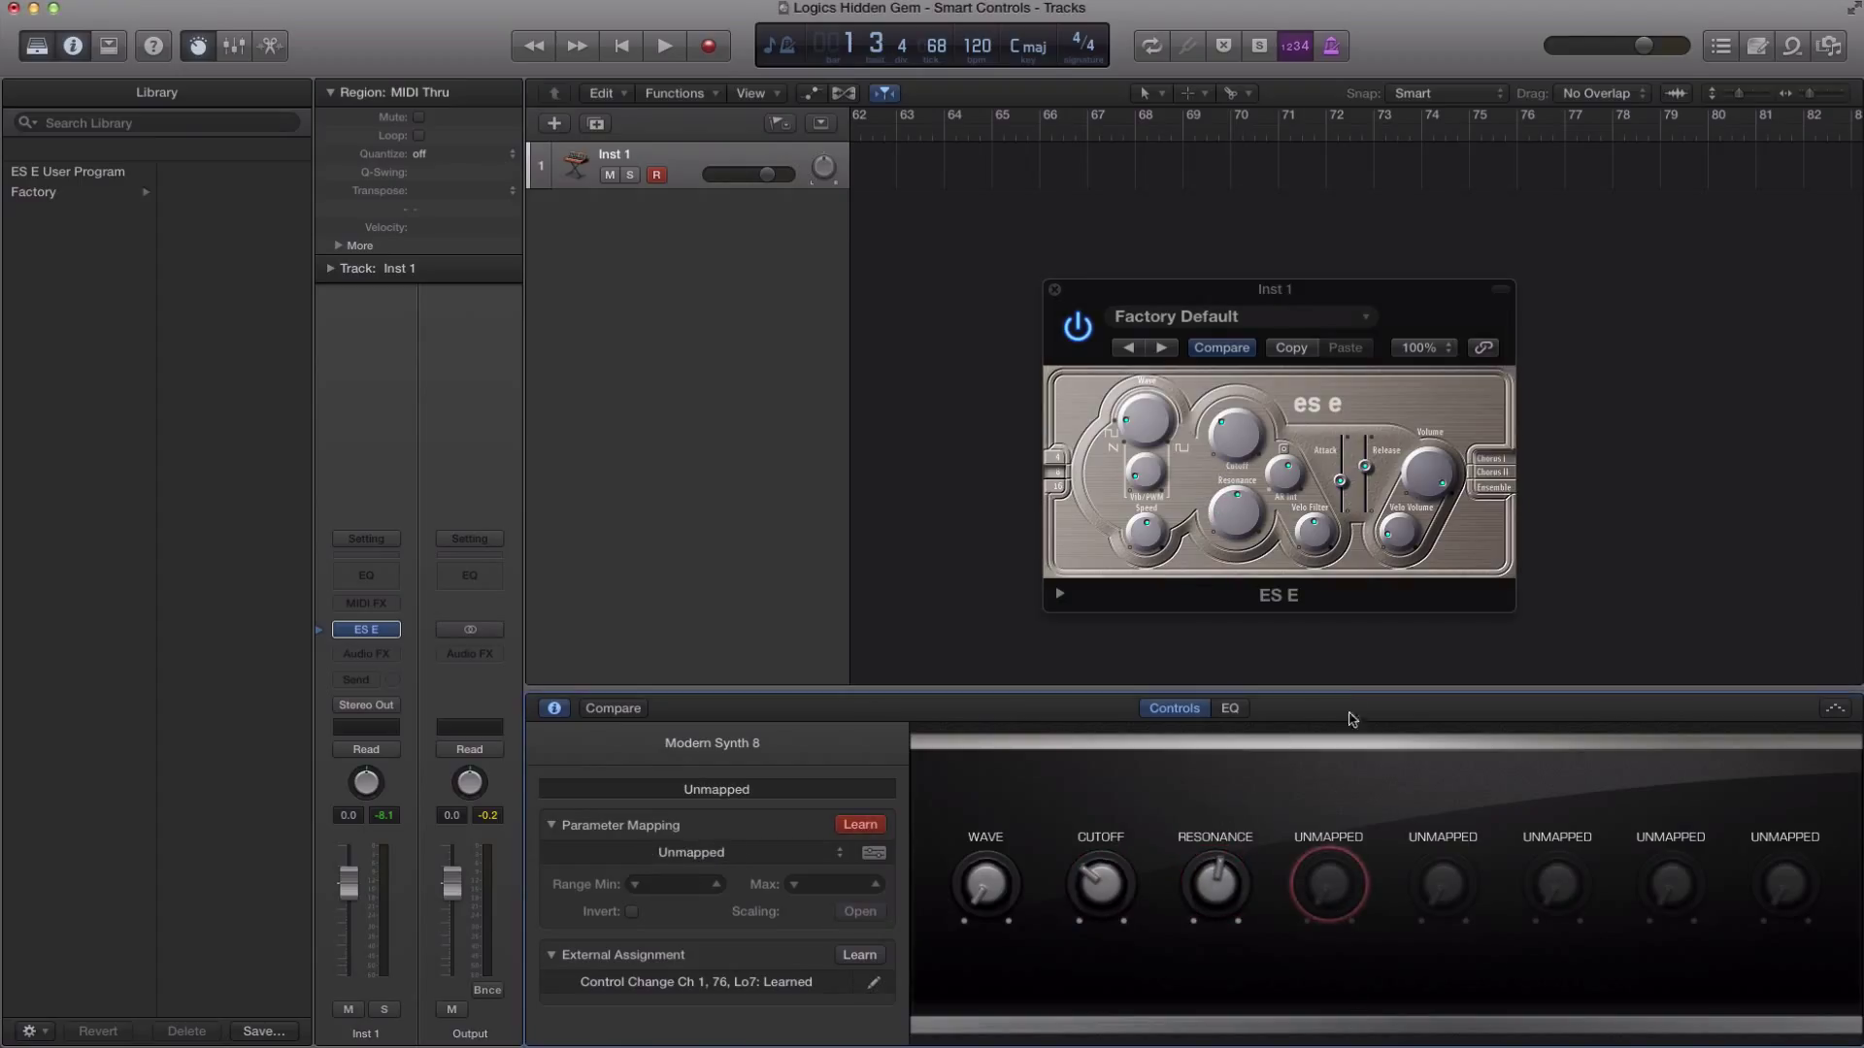
drag(1339, 480, 1414, 530)
click(1430, 870)
click(1538, 885)
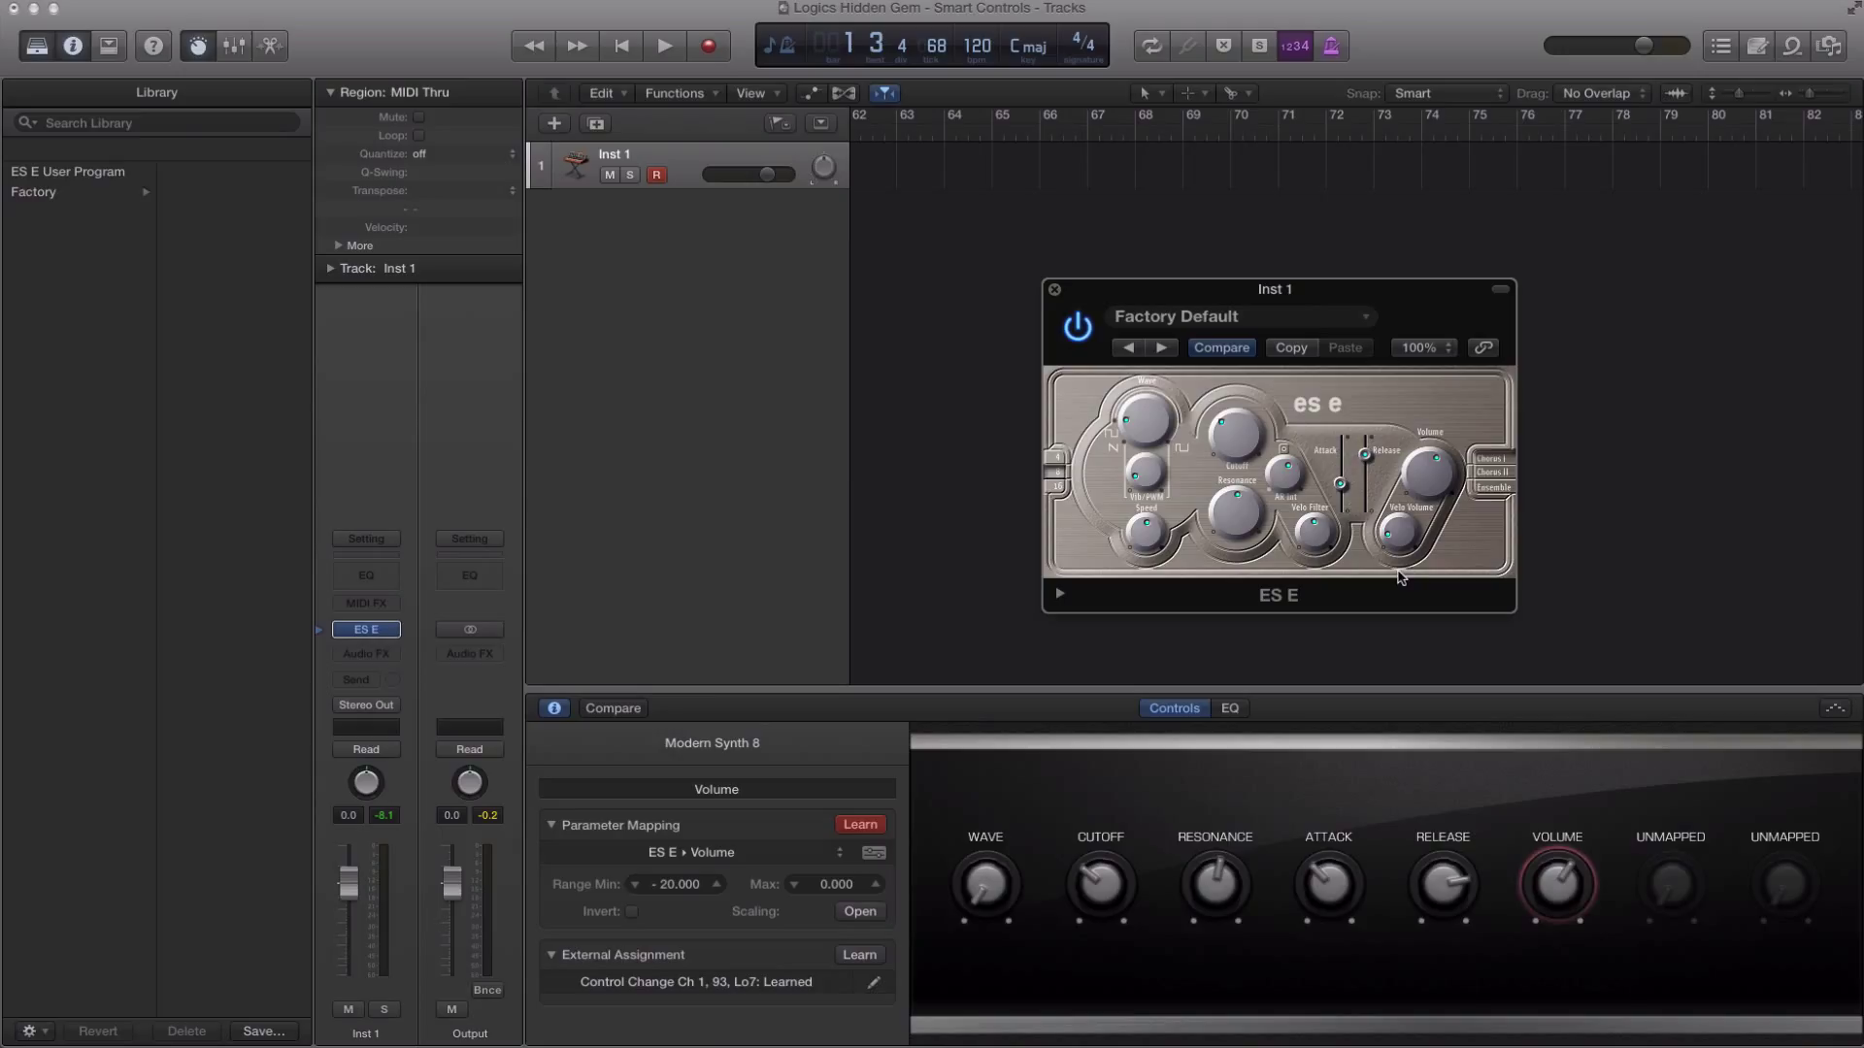
Turn off Learn and test the Wave, Cutoff and Resonance Smart Controls against ES E
click(854, 831)
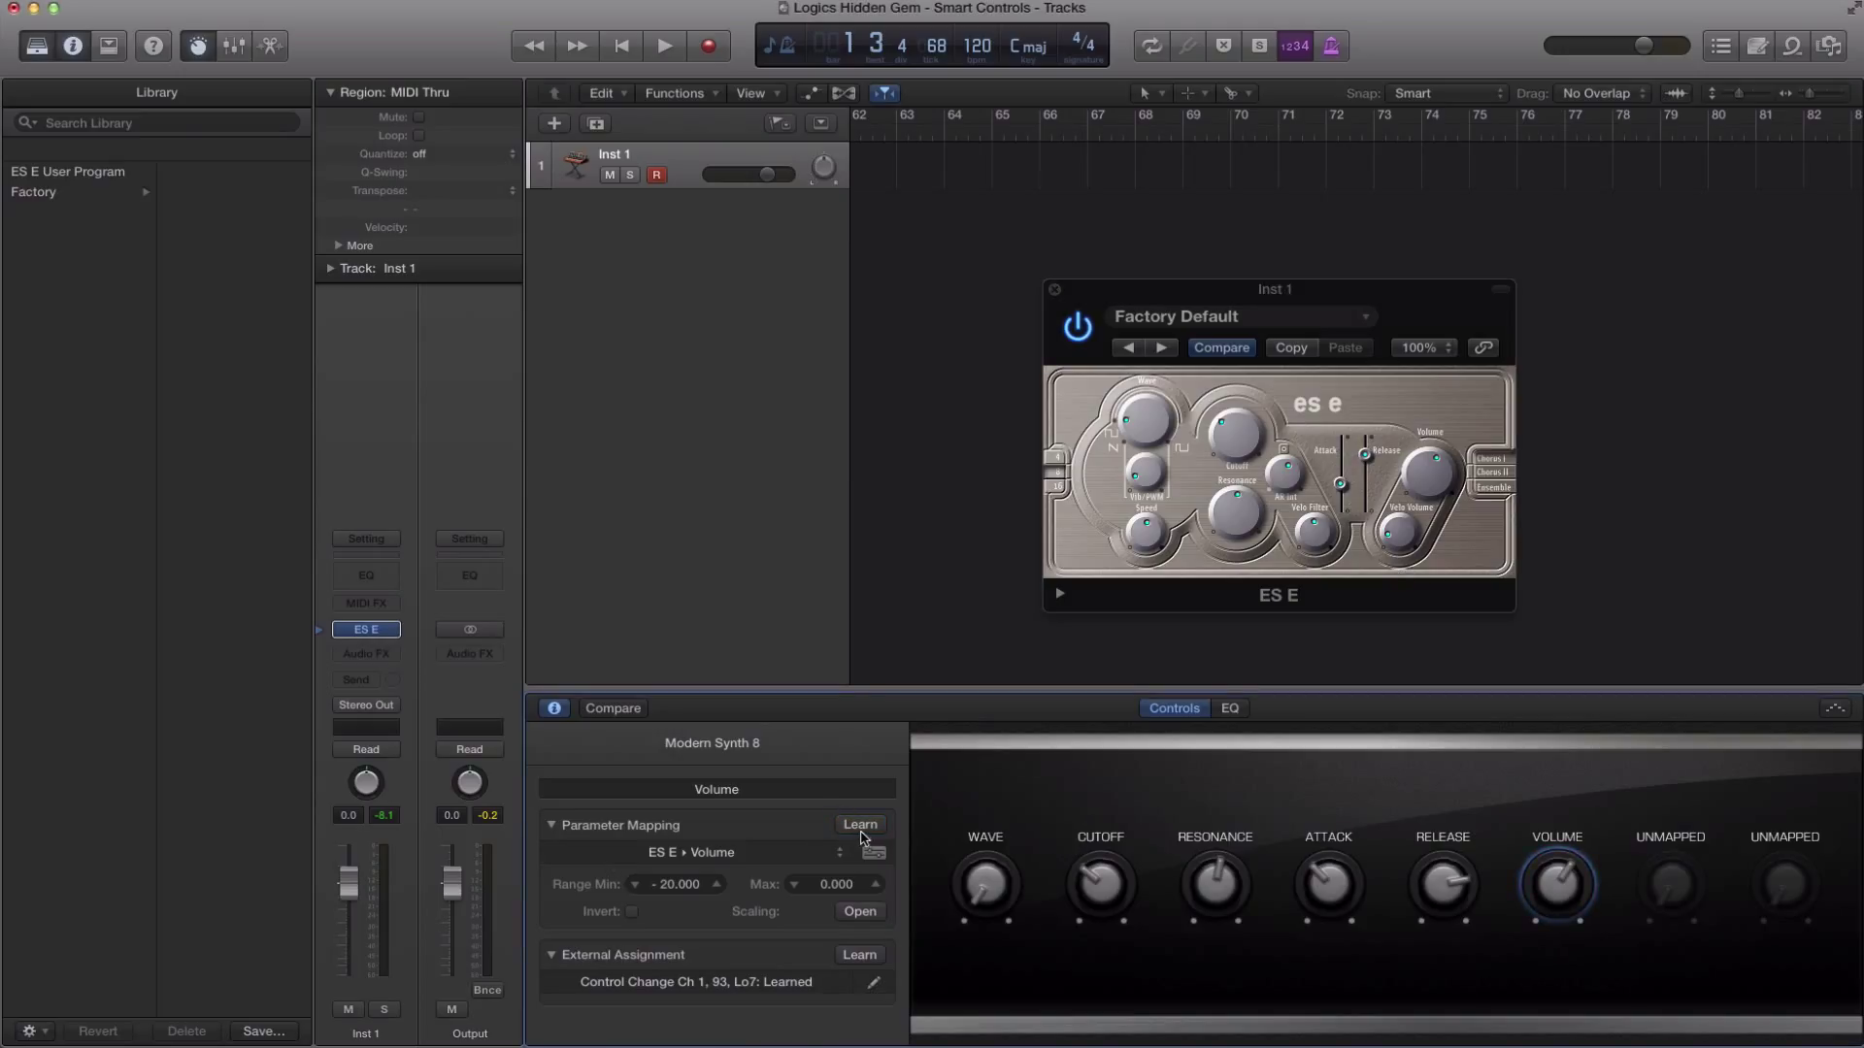
click(982, 891)
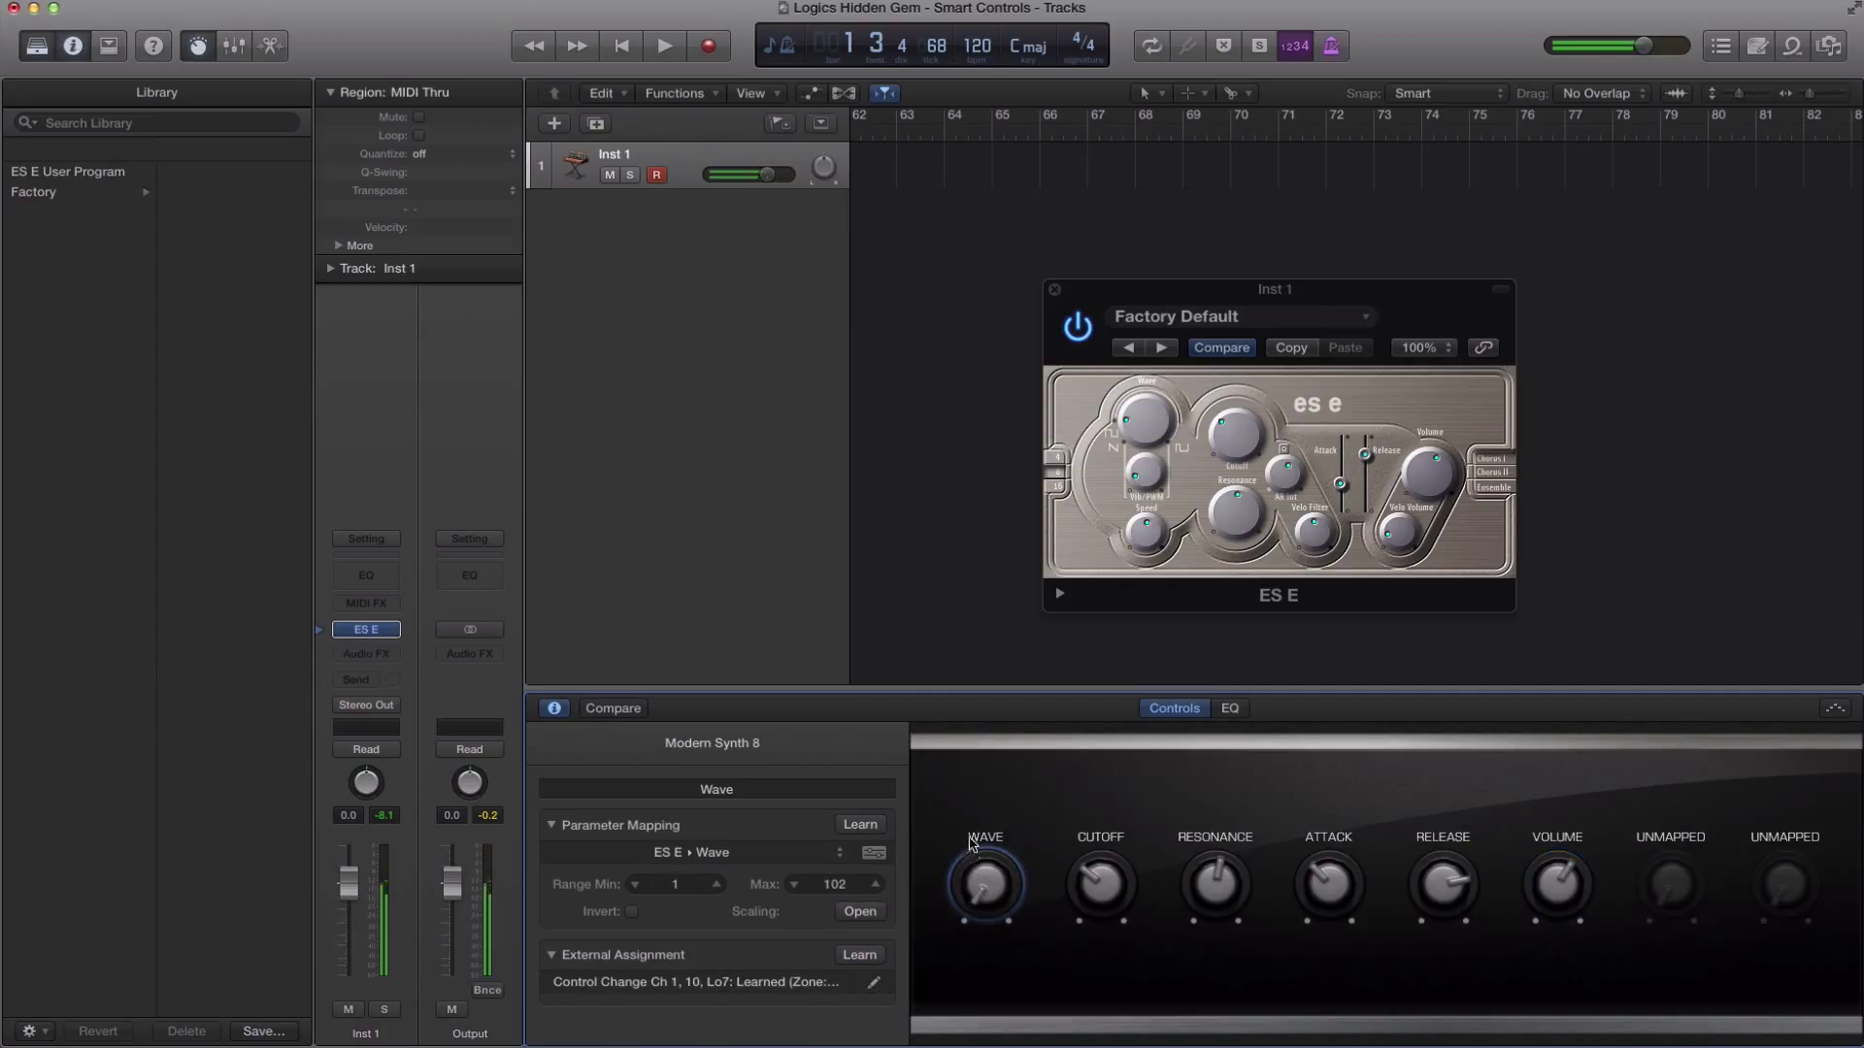
drag(978, 895, 1012, 801)
mouse_move(1083, 881)
mouse_down()
mouse_move(1103, 825)
mouse_move(1075, 865)
mouse_up()
click(1221, 888)
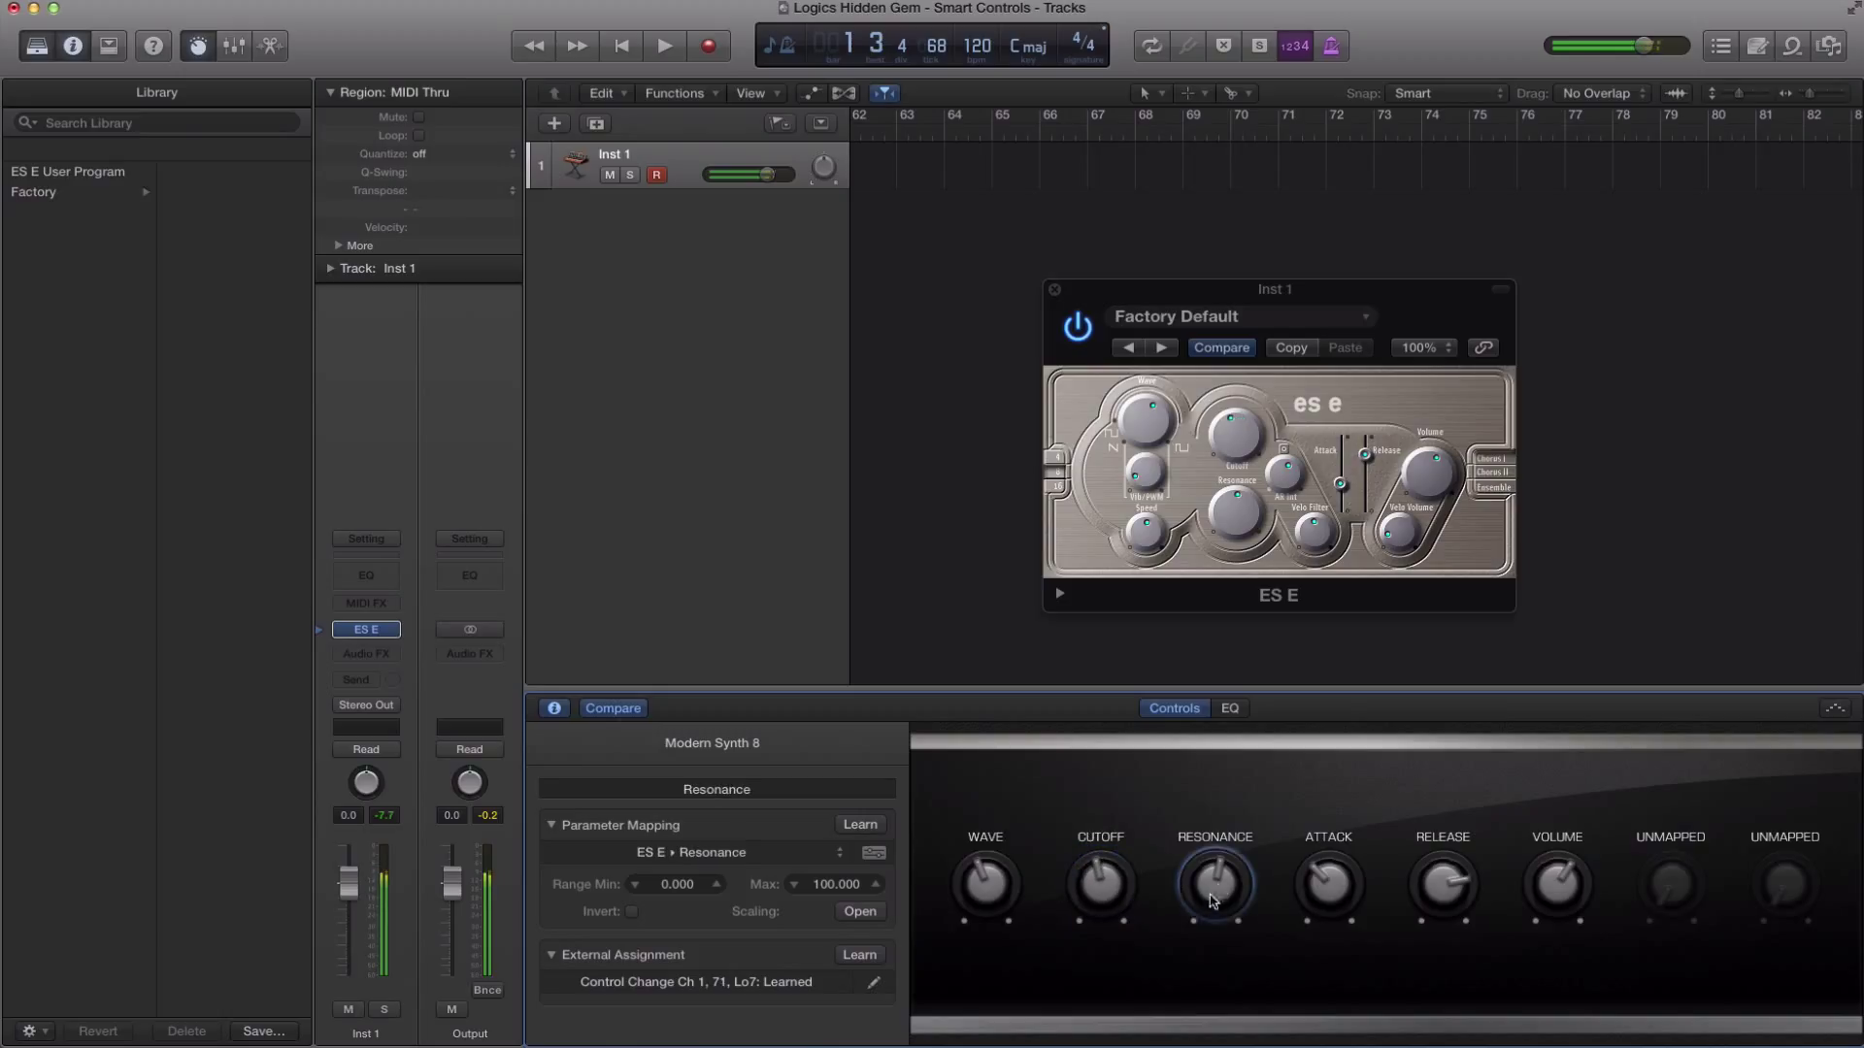
drag(1198, 899, 1200, 915)
Test the Attack, Release and Volume Smart Controls against ES E
click(1322, 910)
drag(1322, 910, 1306, 965)
click(1444, 888)
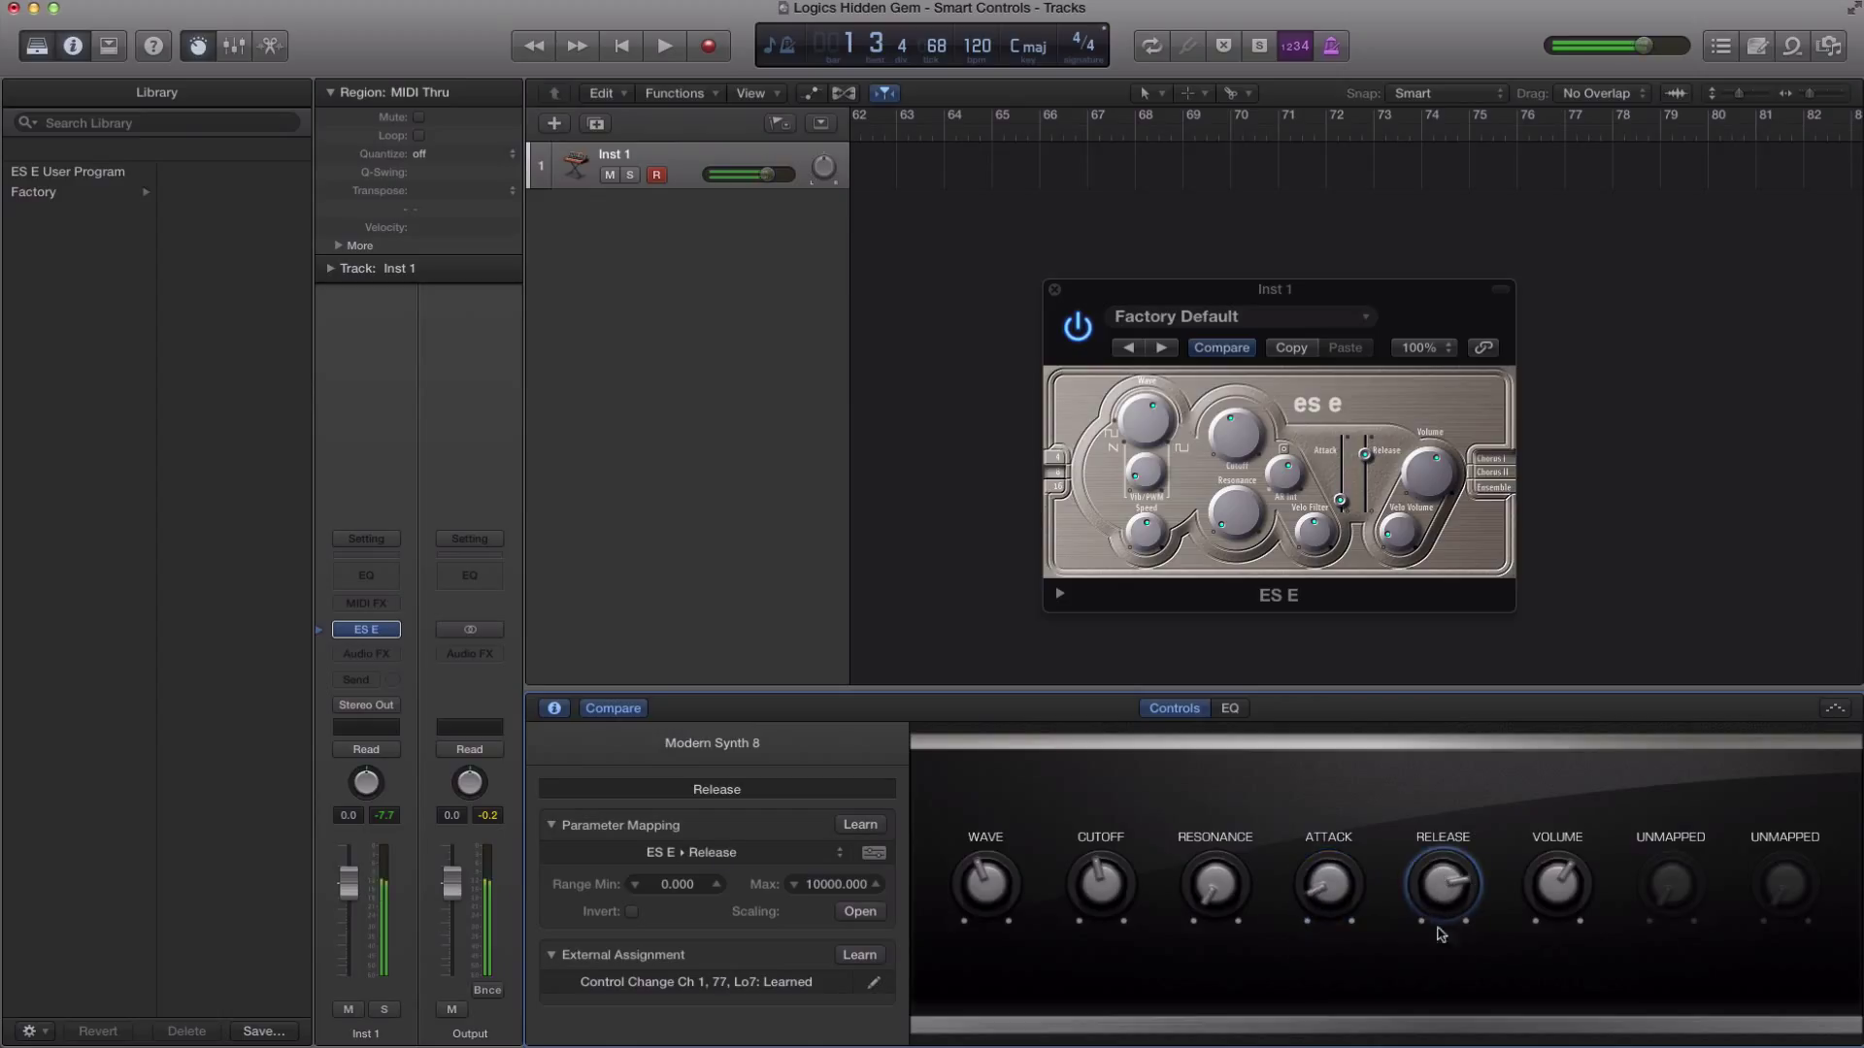
drag(1440, 891, 1439, 988)
drag(1557, 885, 1558, 839)
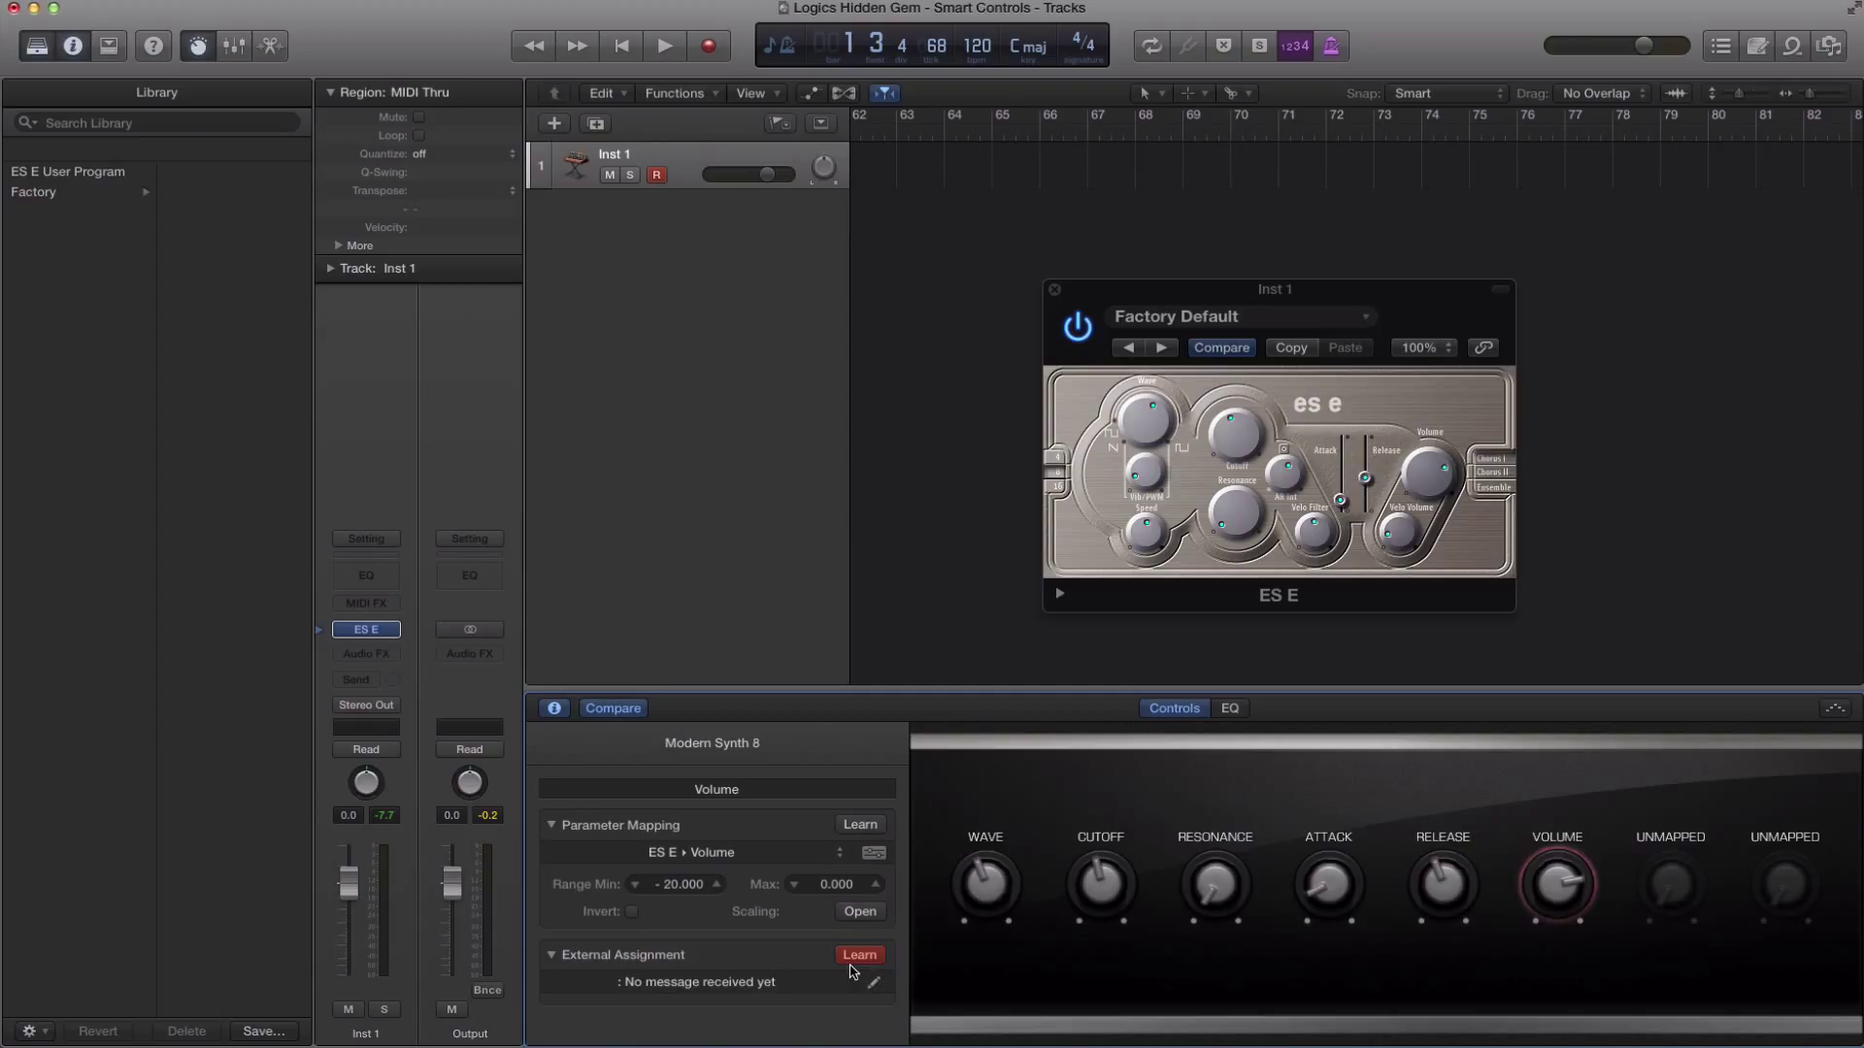
Select the Wave Smart Control and check the Controller Assignments window
click(978, 888)
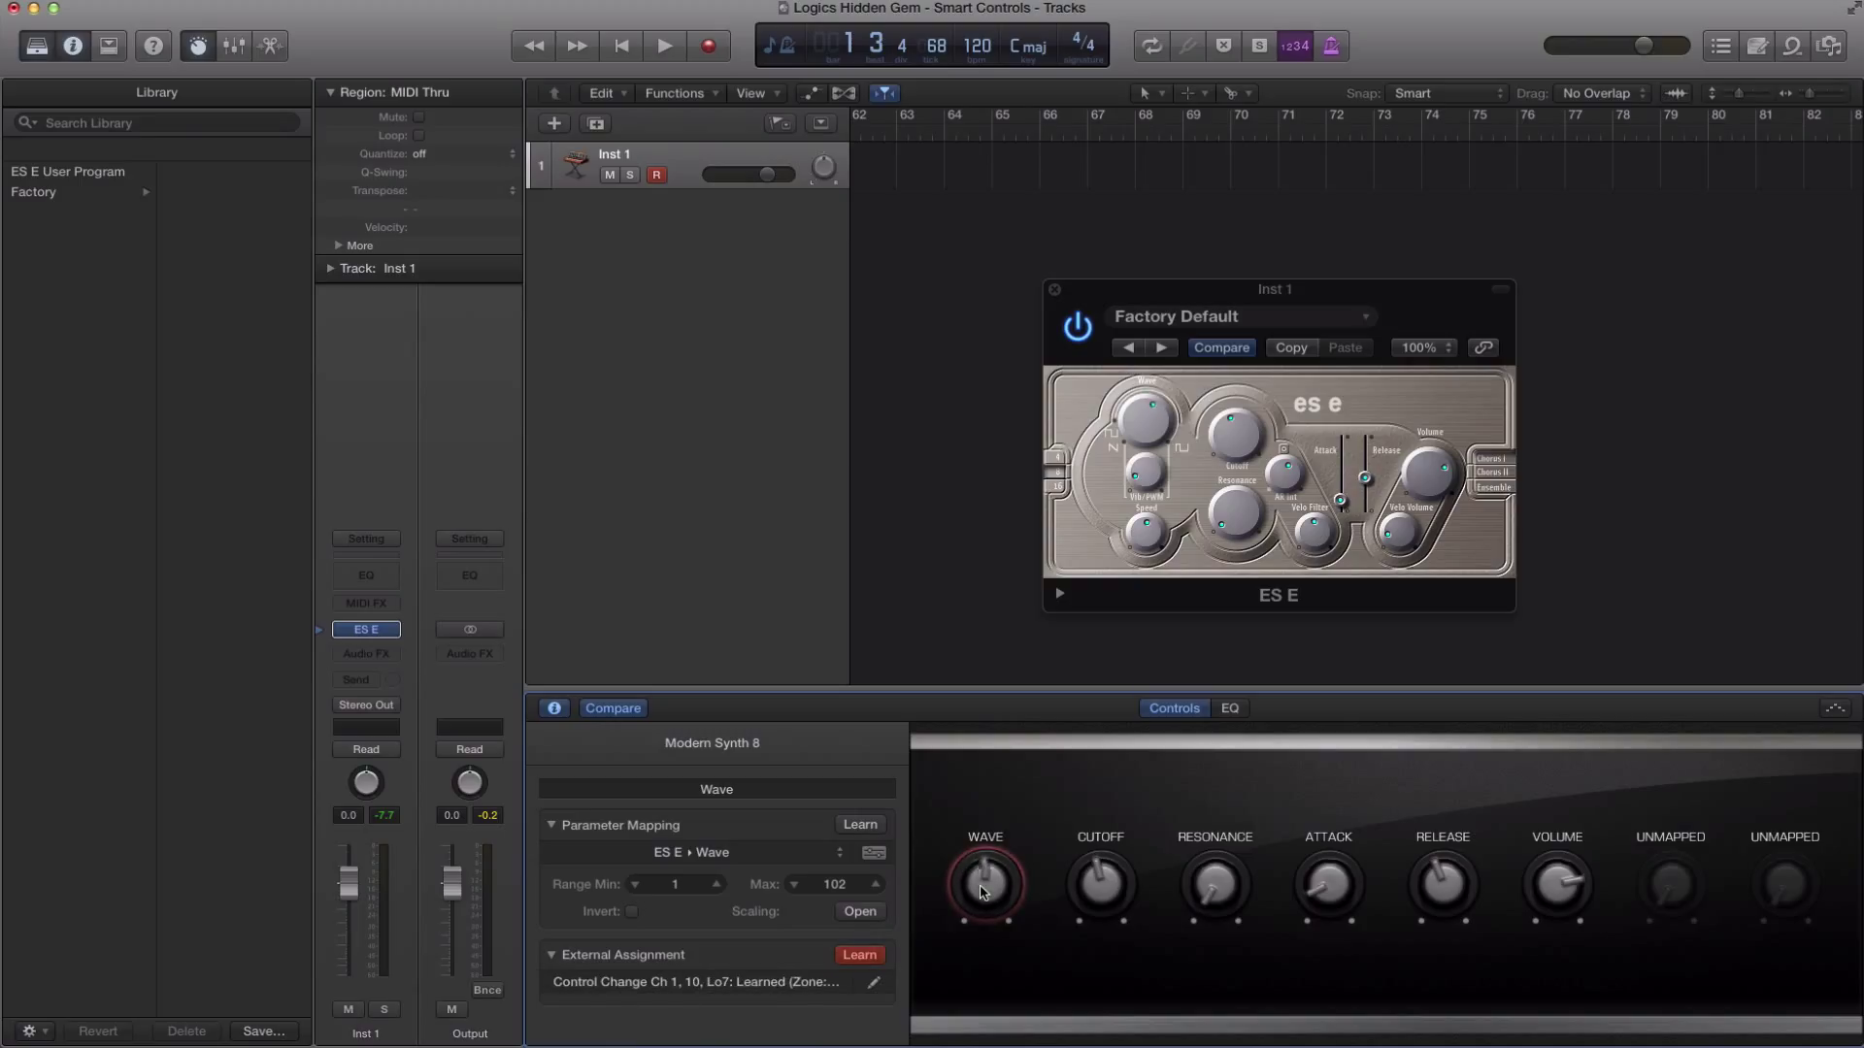
key(alt+super+k)
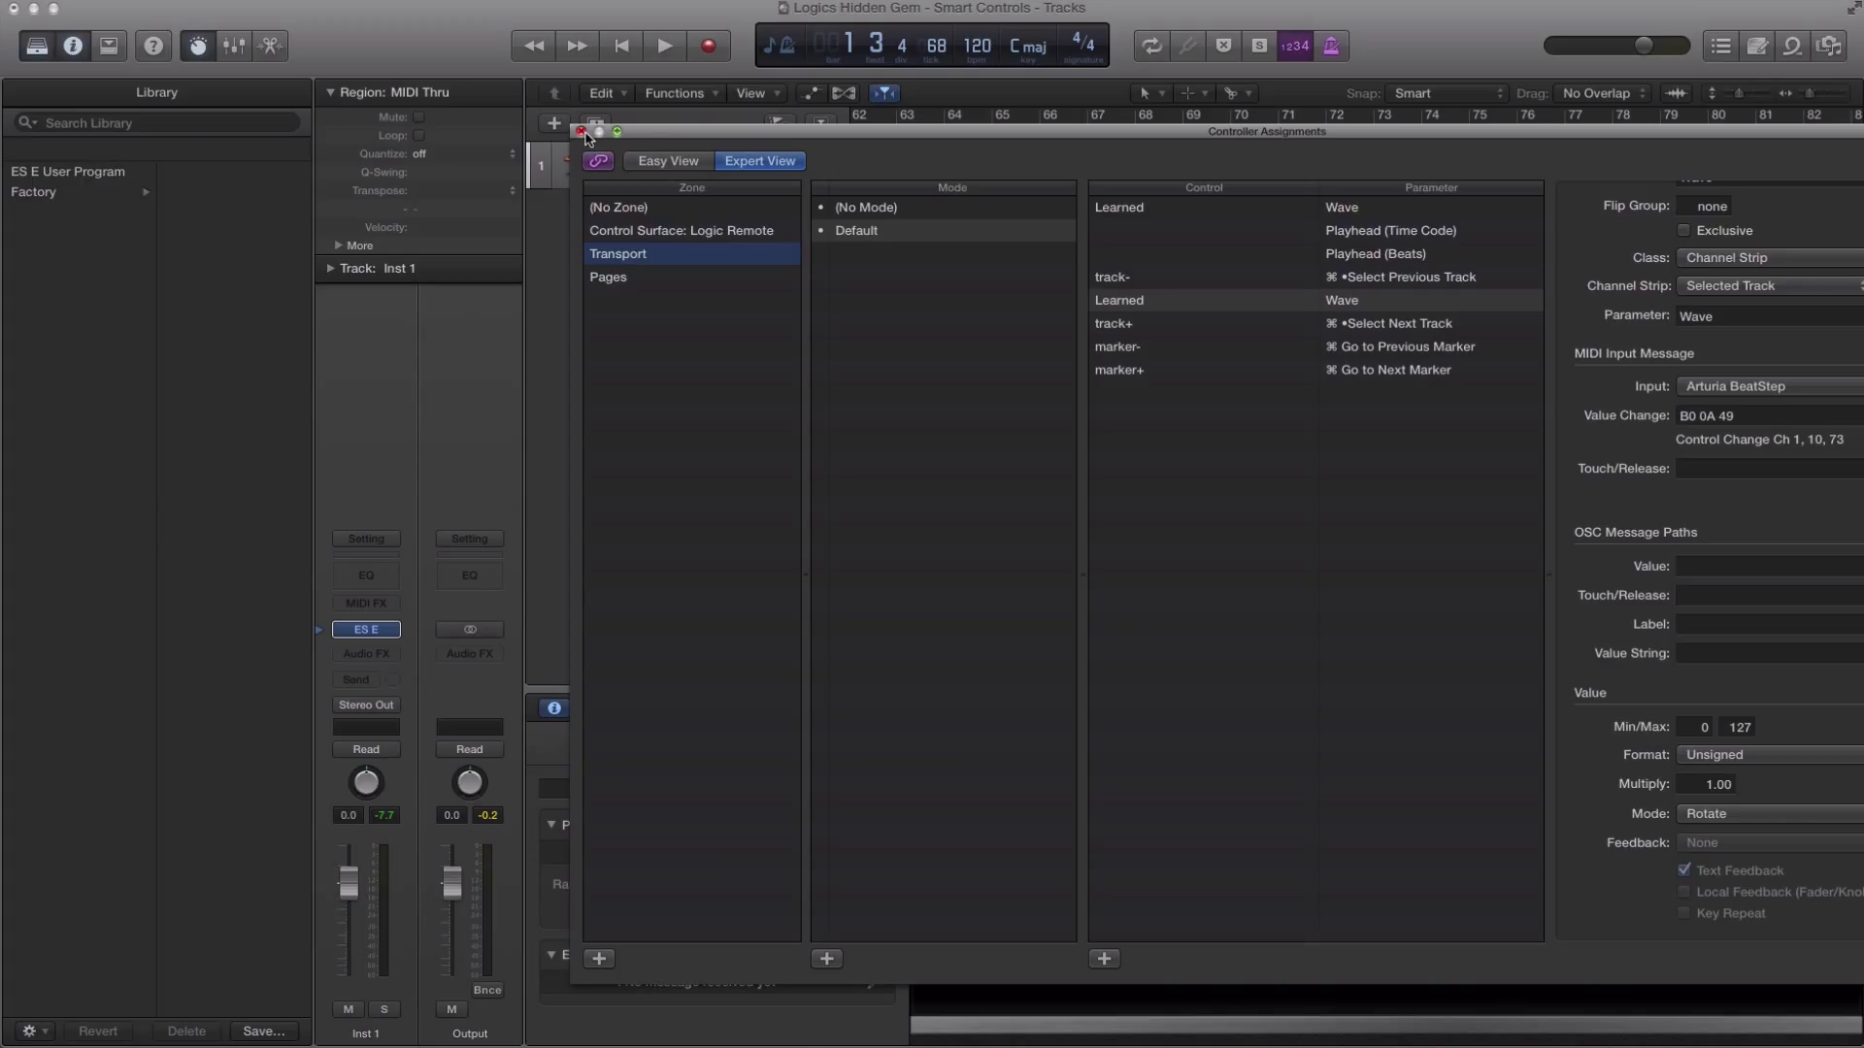
click(583, 133)
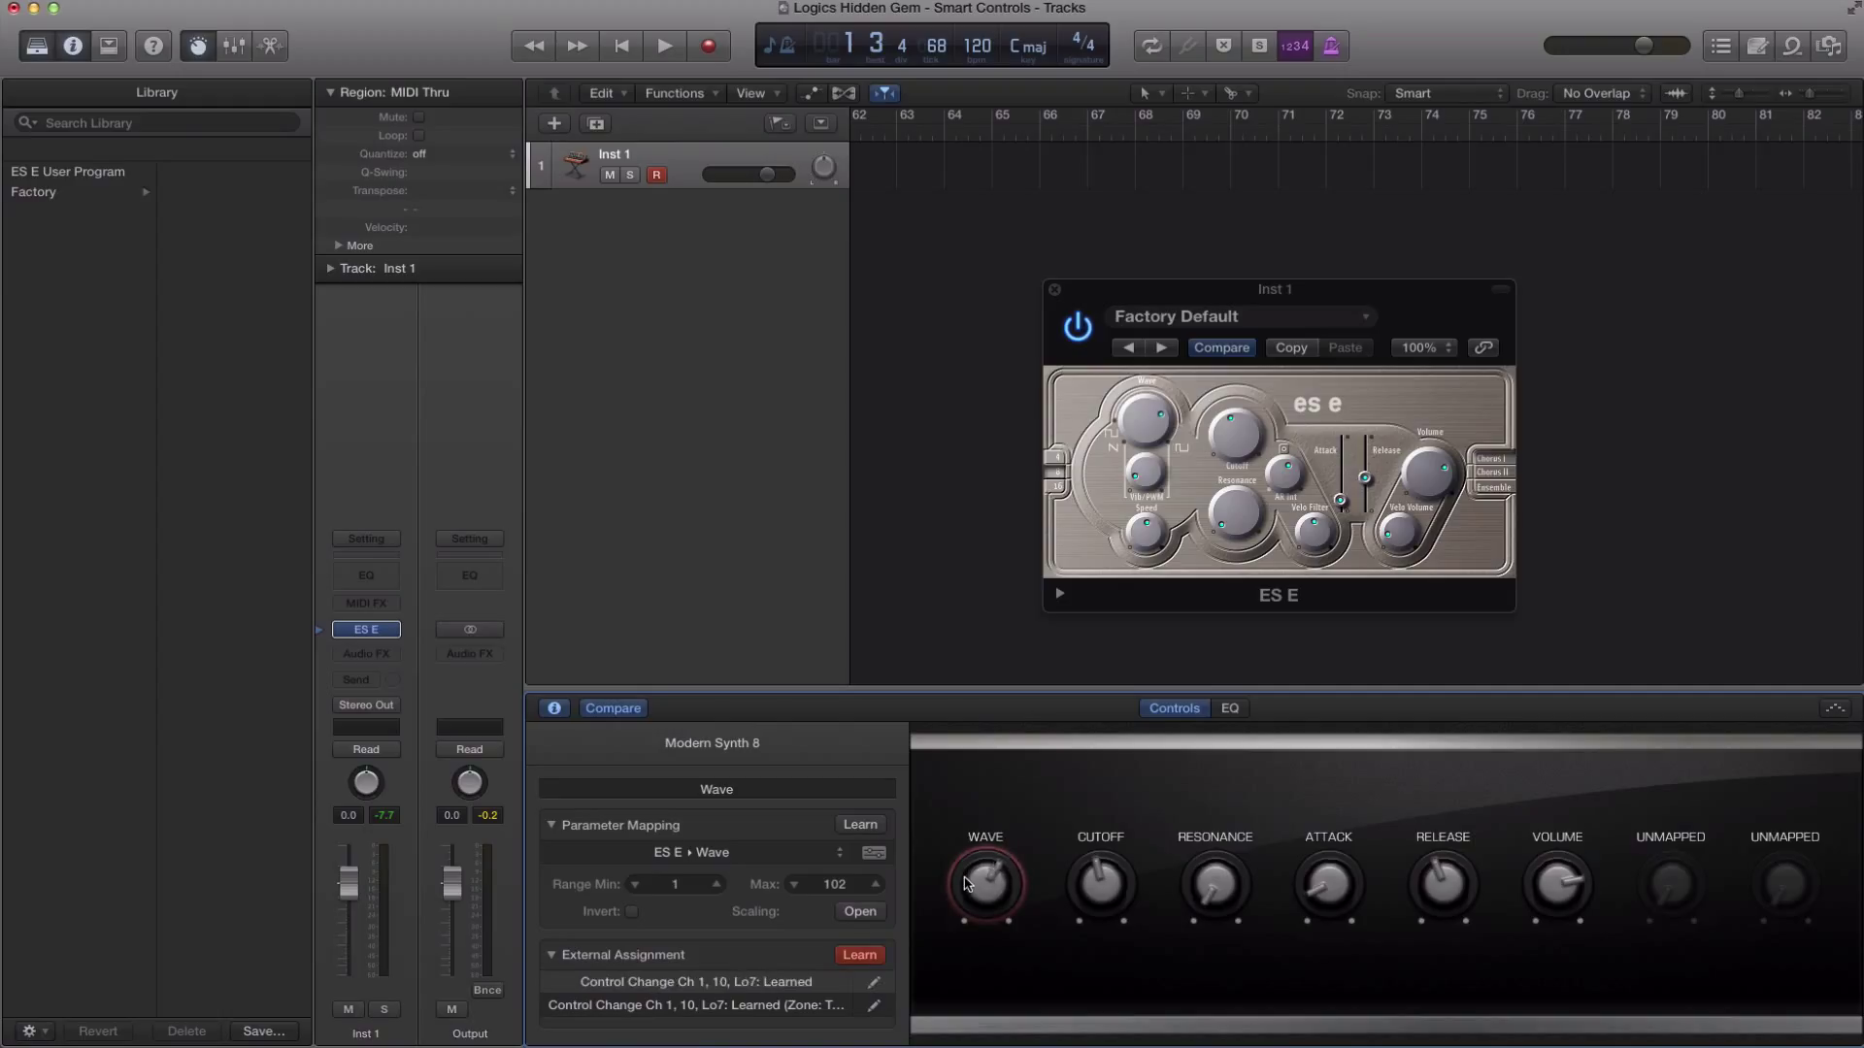
Learn hardware CCs for Cutoff, Resonance, Attack, Release (CC 77) and Volume (CC 93)
click(1111, 882)
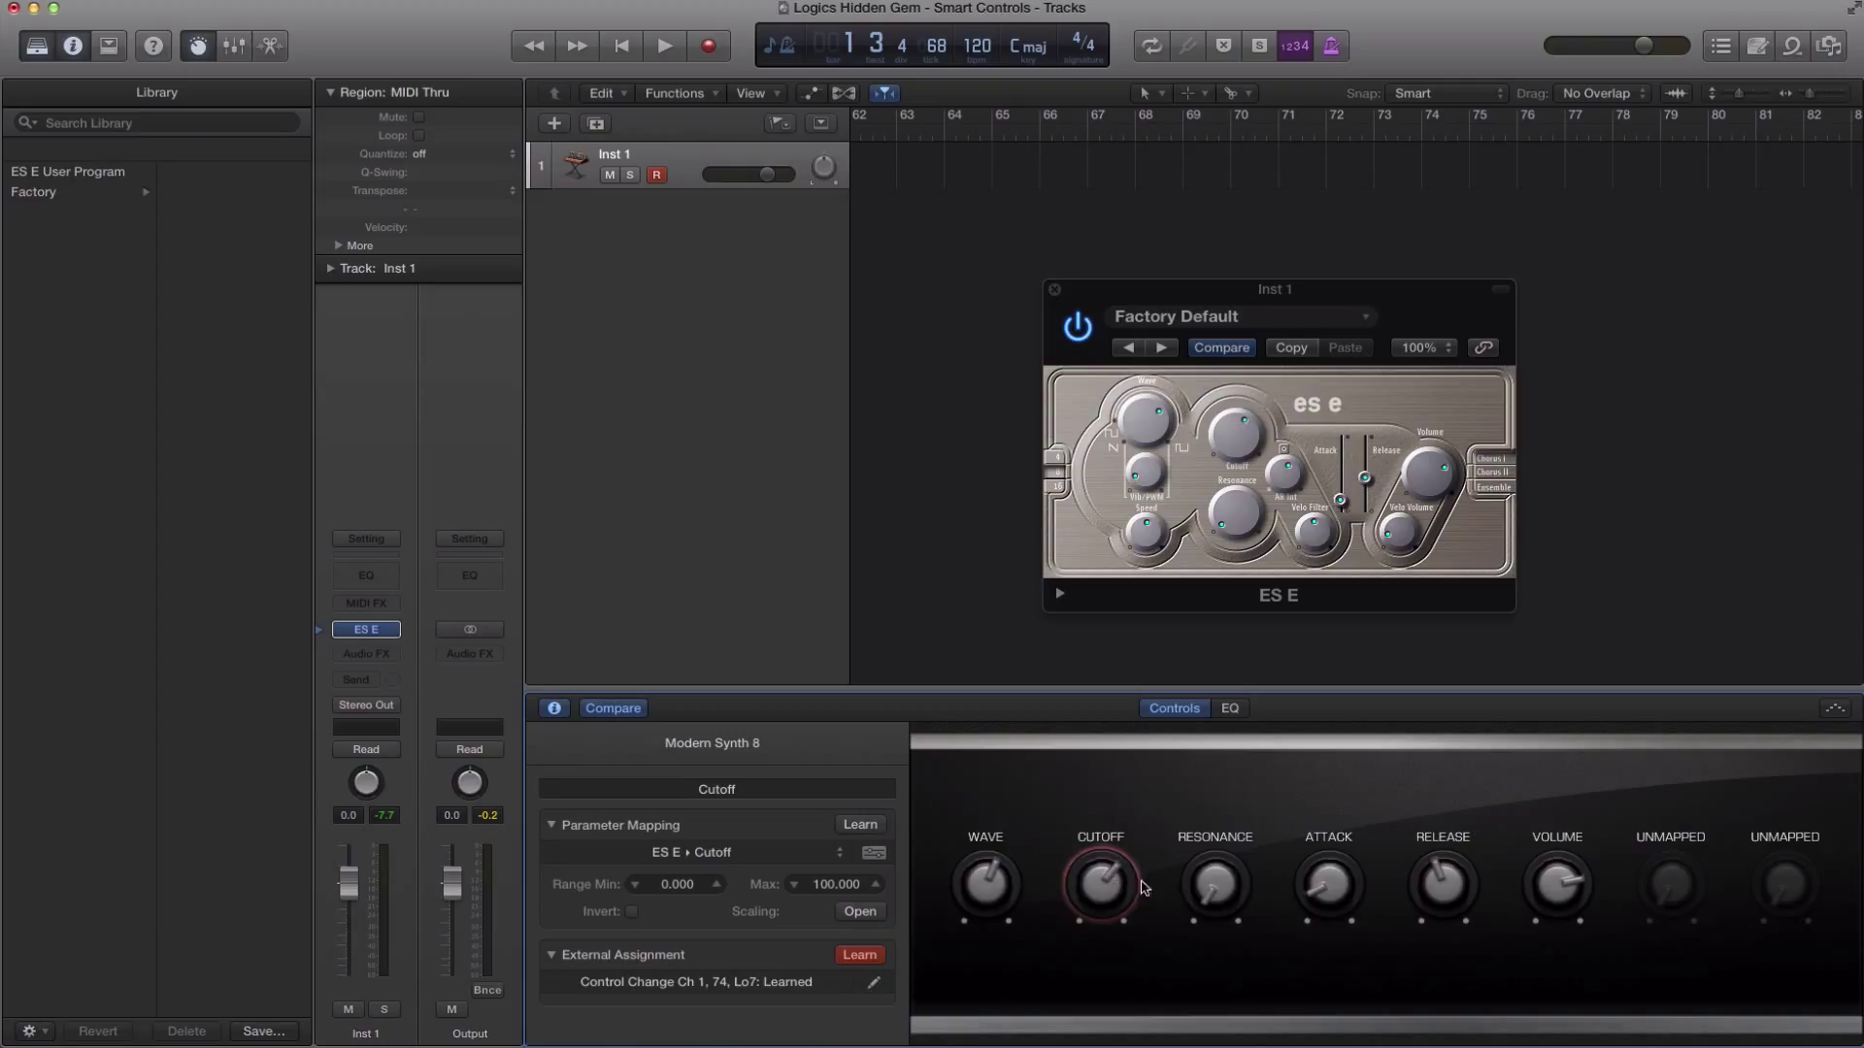
click(1216, 884)
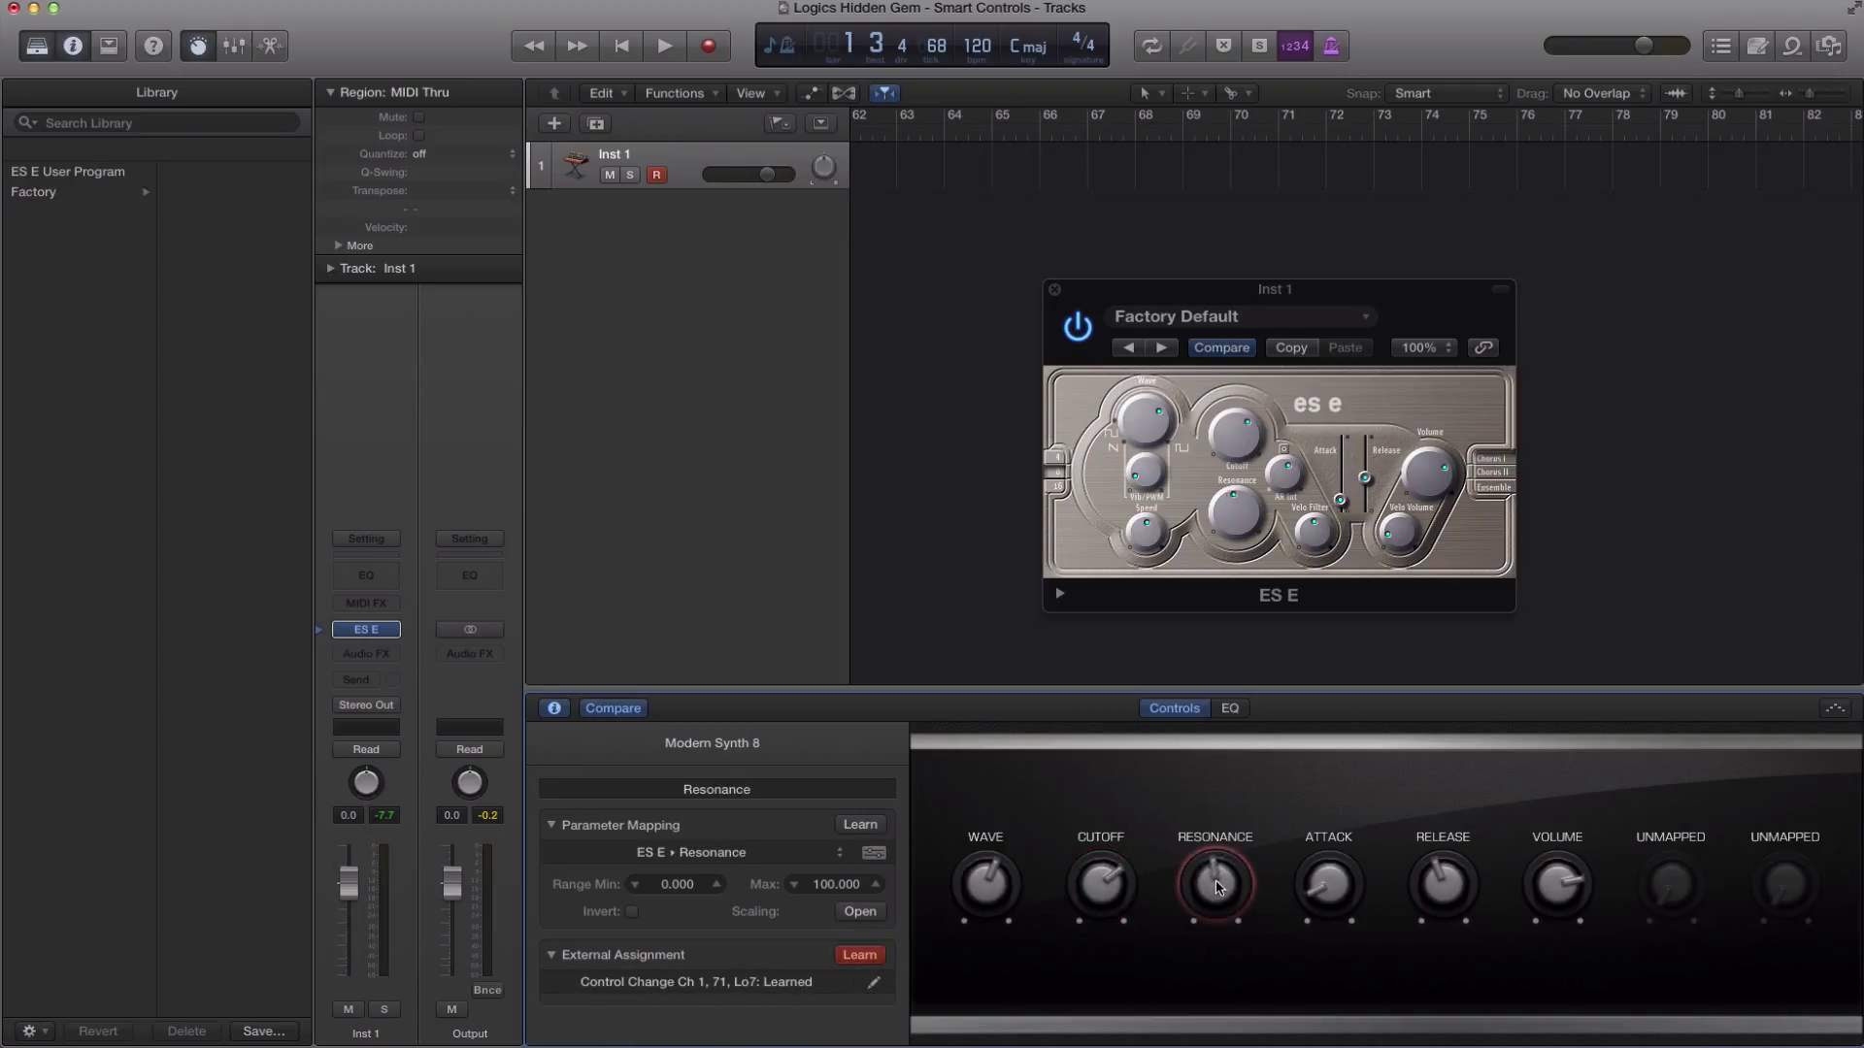
click(1344, 884)
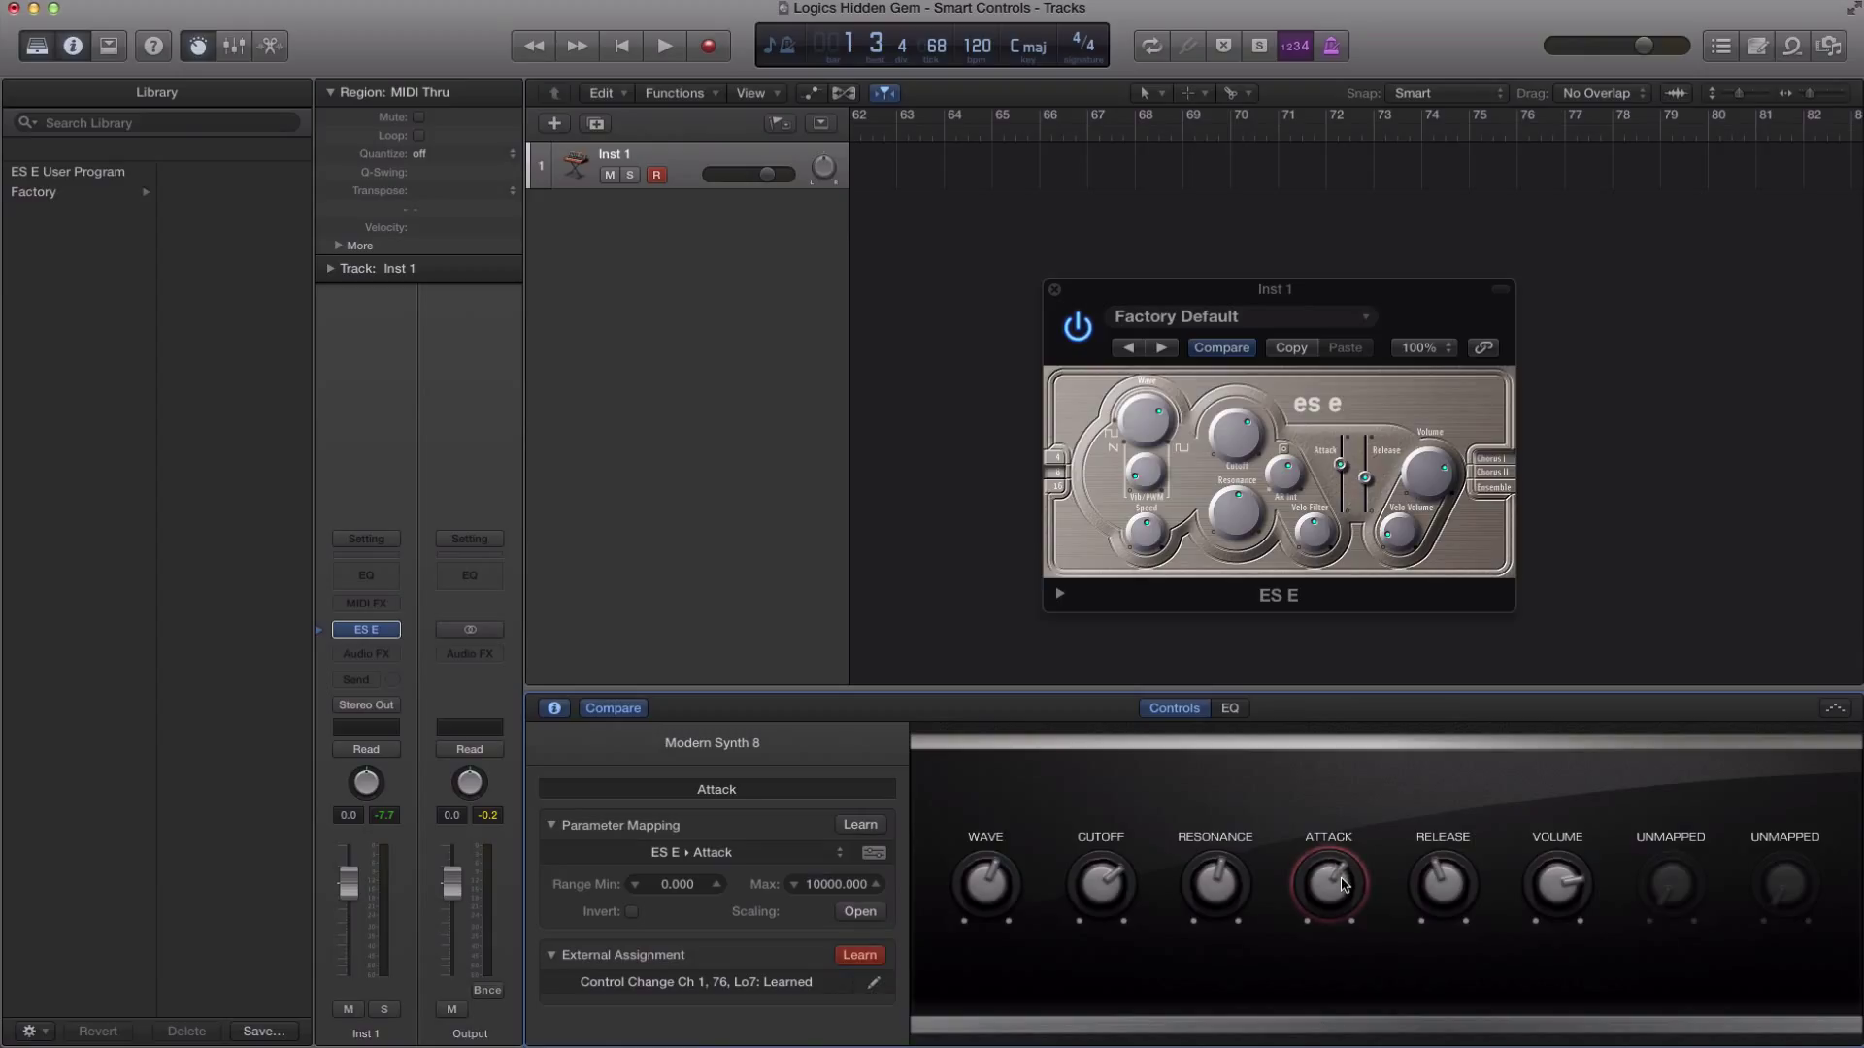
click(1437, 884)
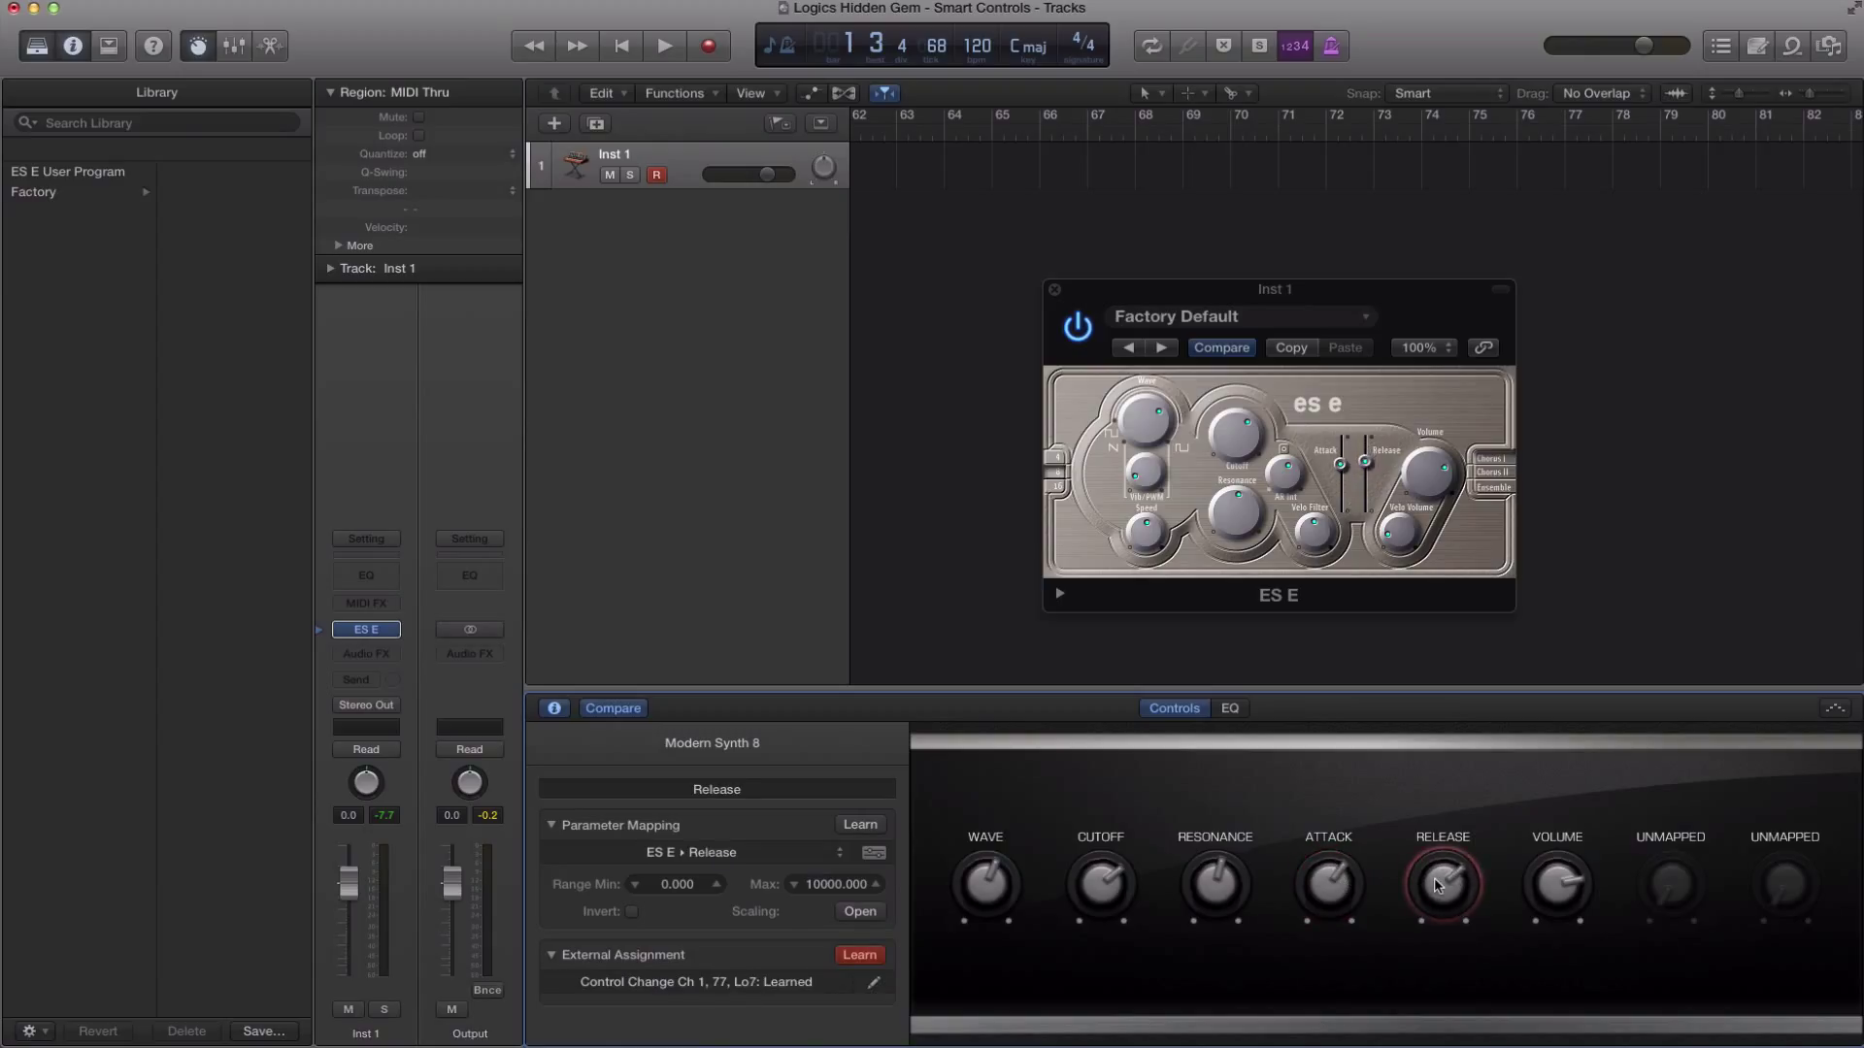
click(1590, 887)
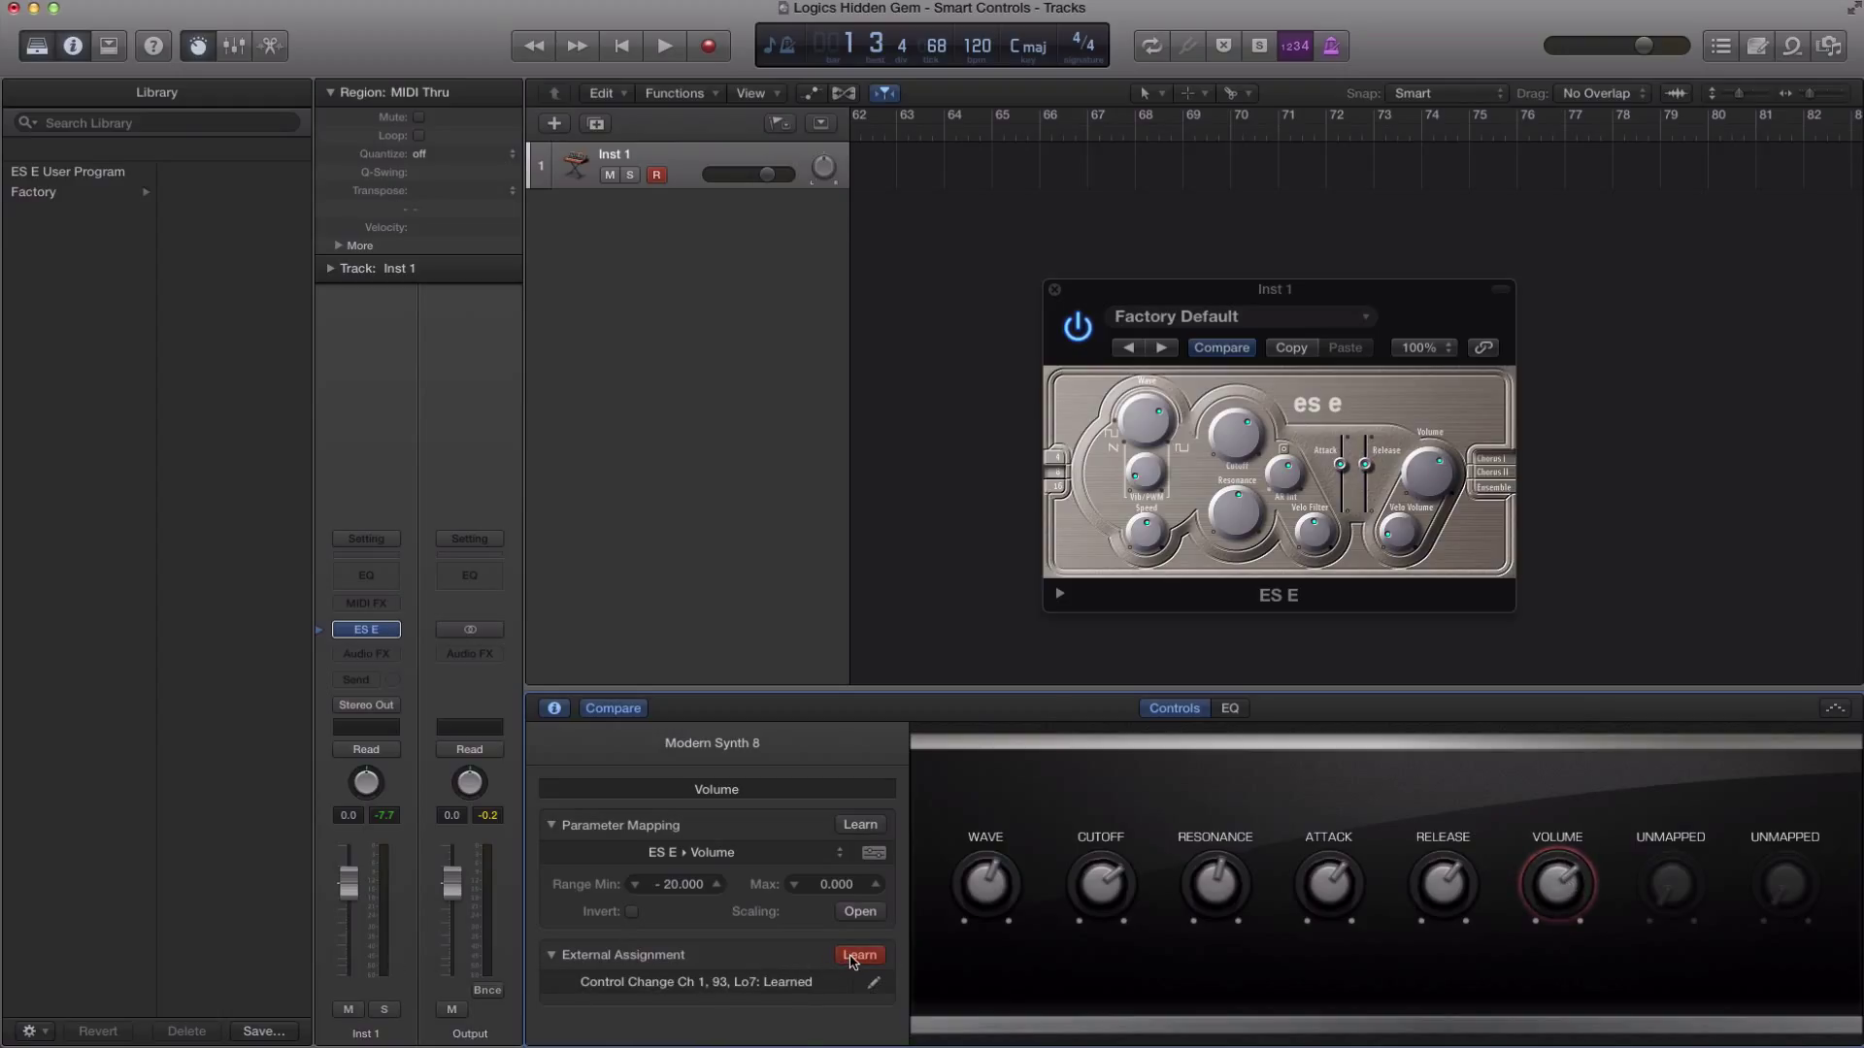
Turn off External Assignment Learn, keeping Volume on CC 93
click(851, 957)
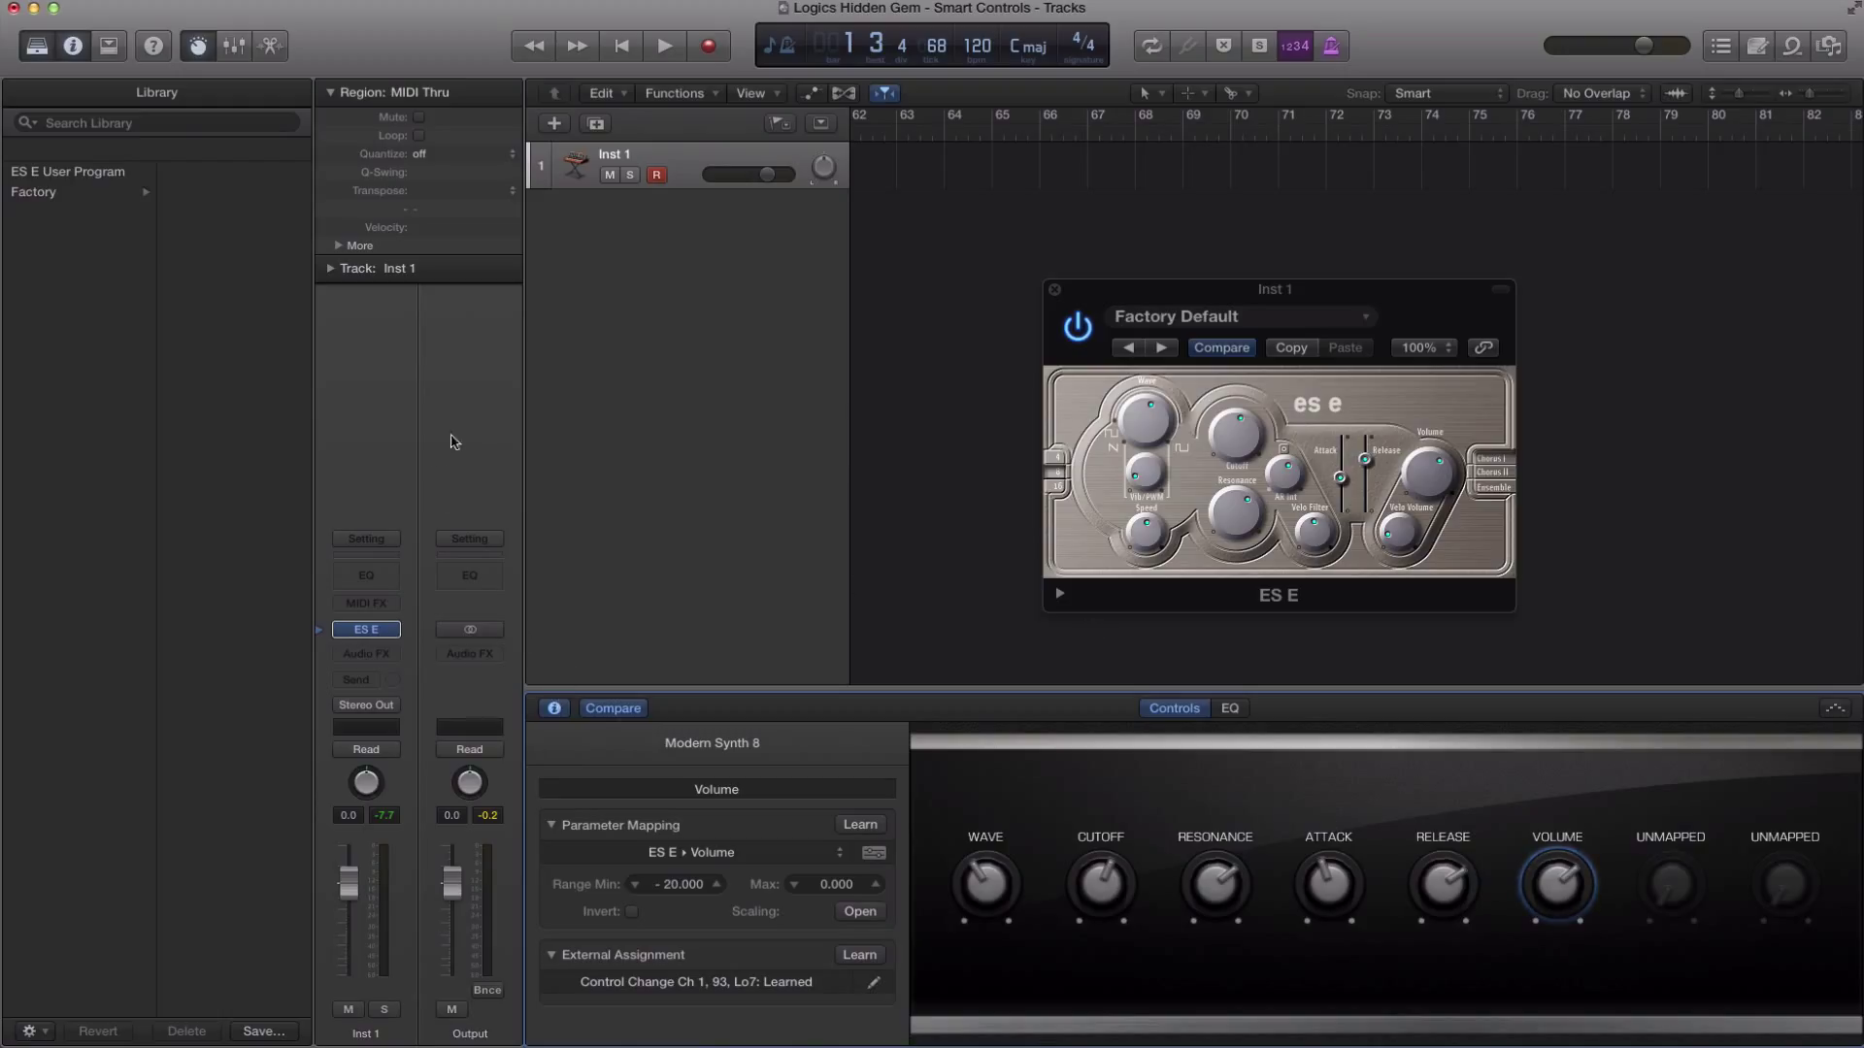
Save the channel strip setting as 'User Preset for US E'
click(384, 542)
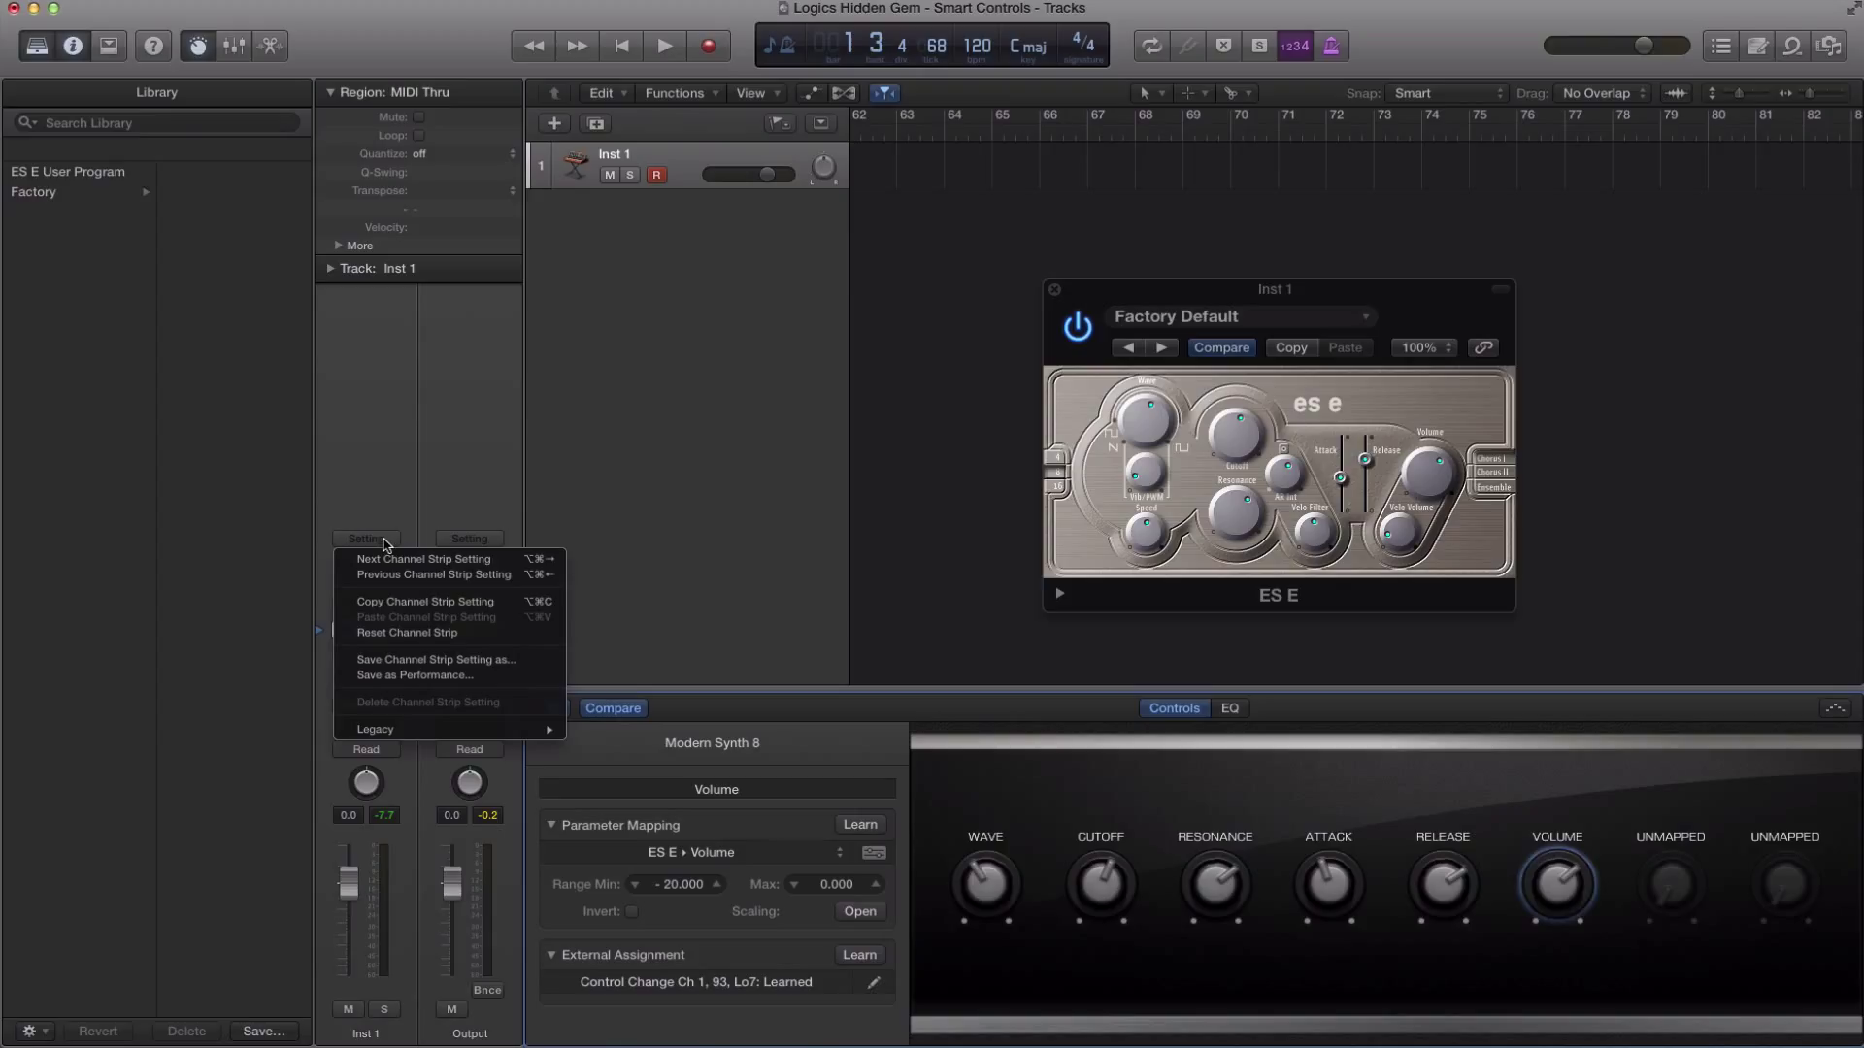
click(385, 540)
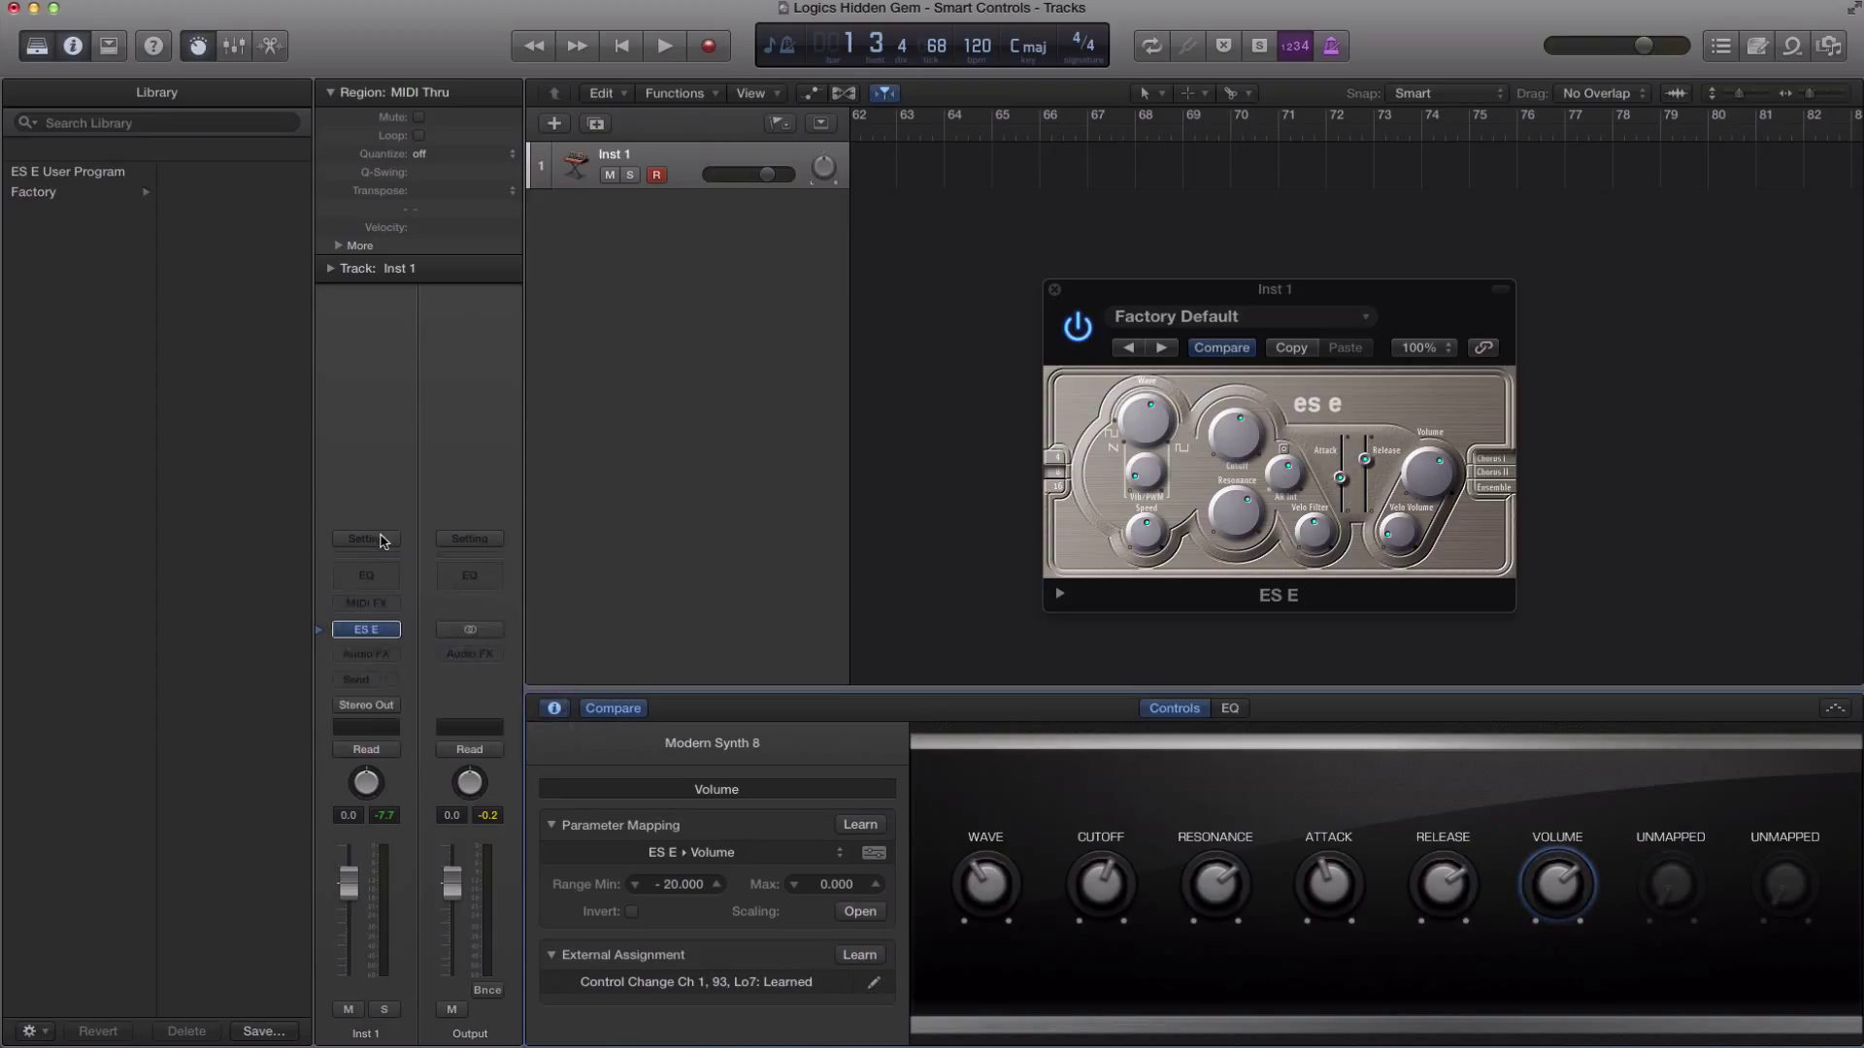
click(386, 542)
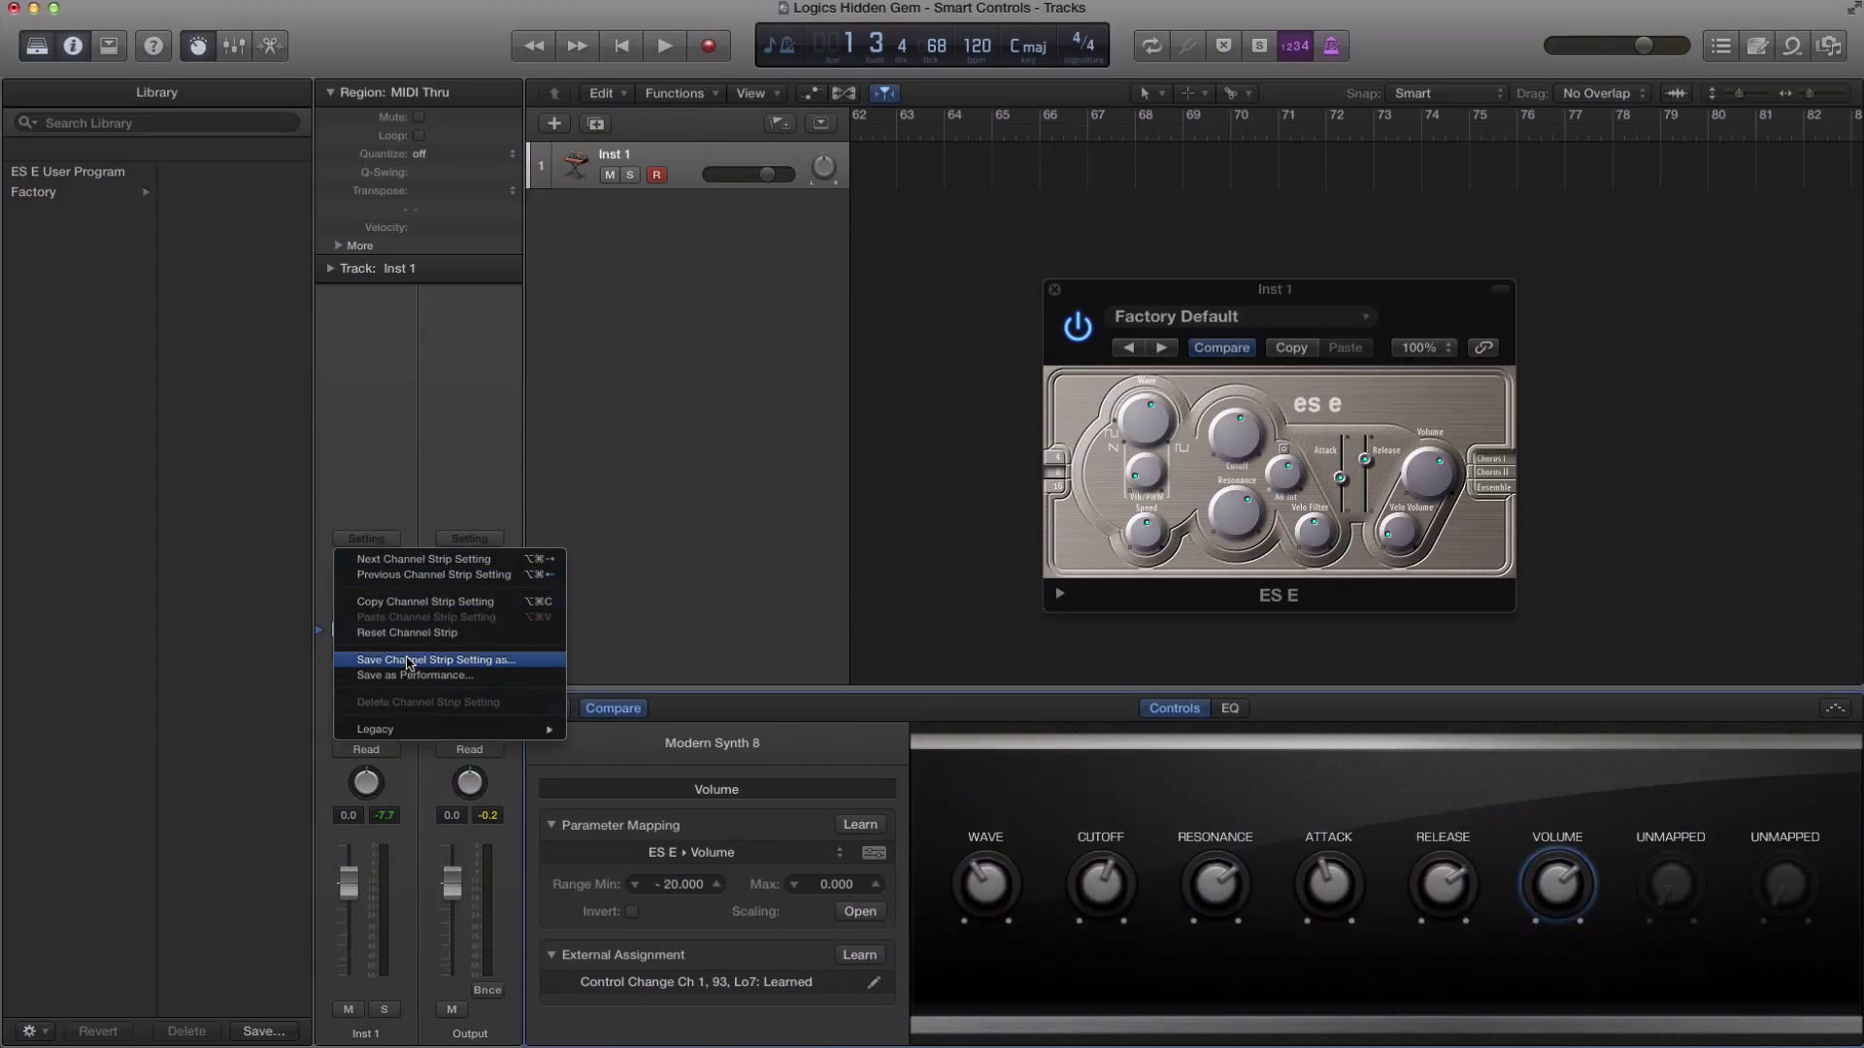
click(408, 661)
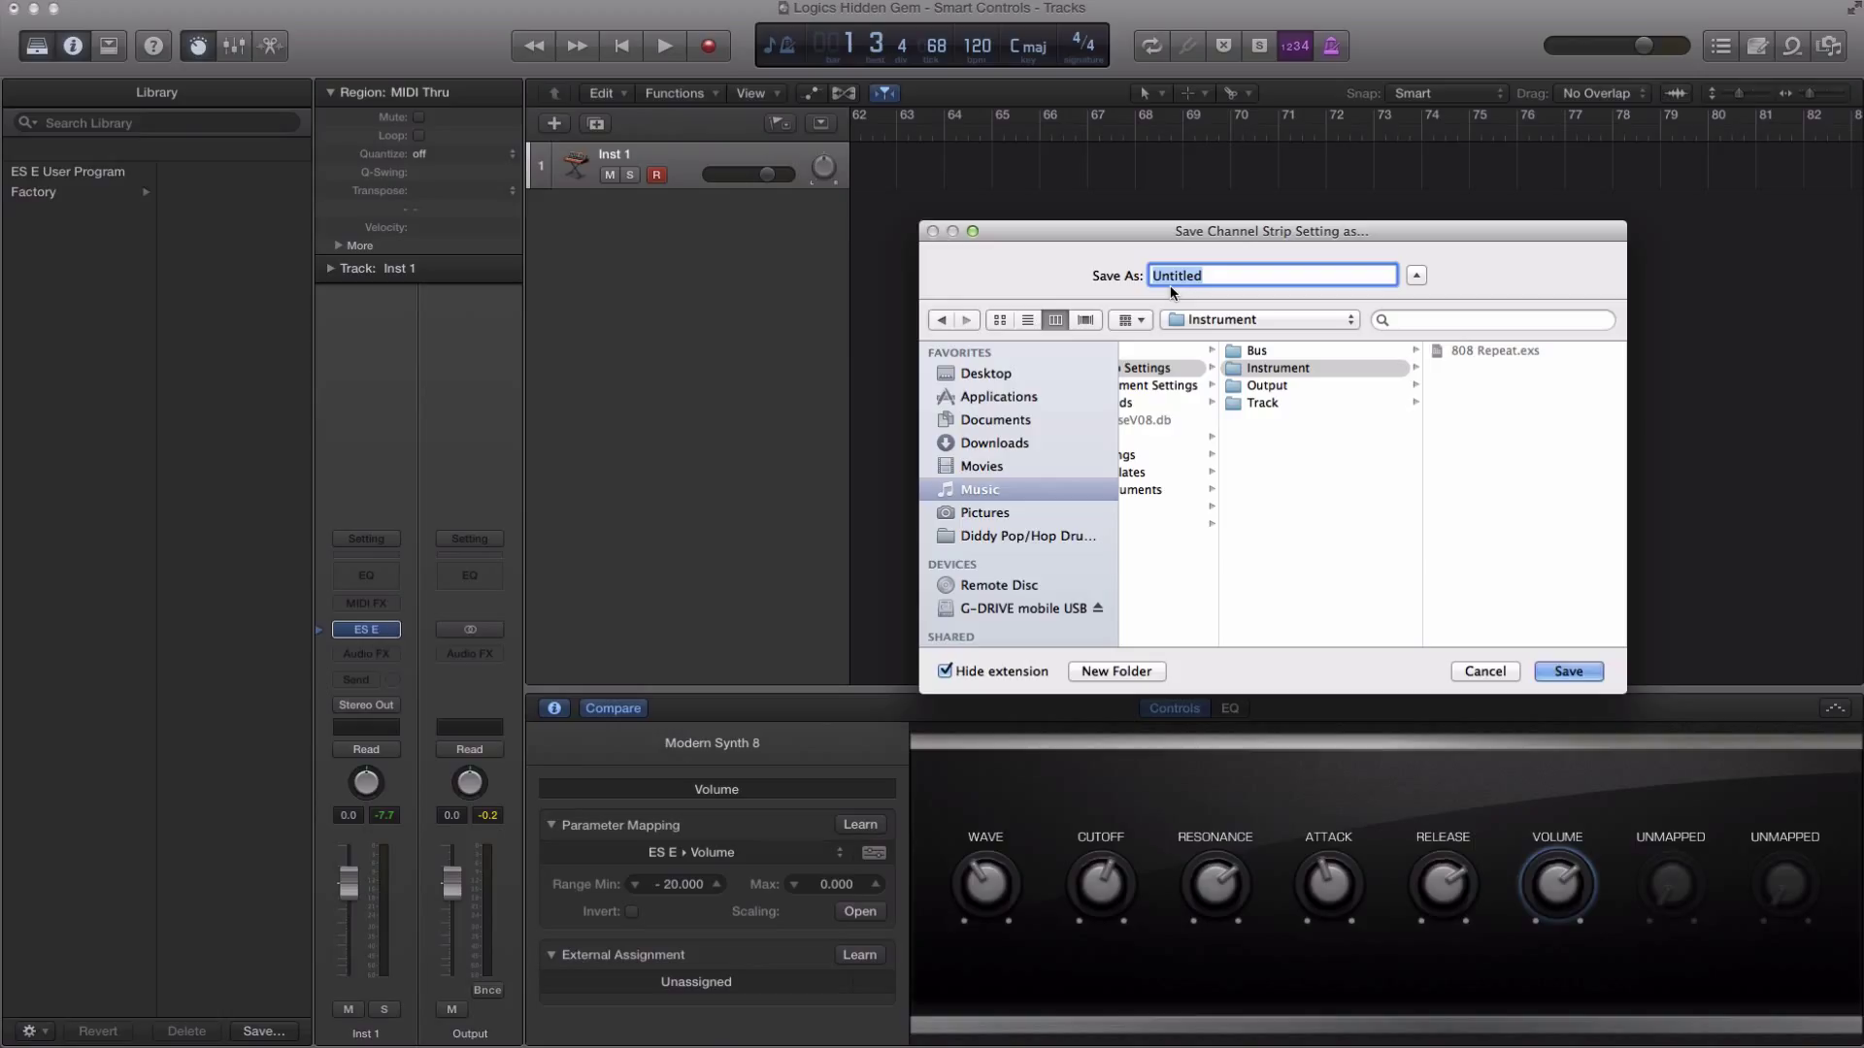
text(User Preset for US E)
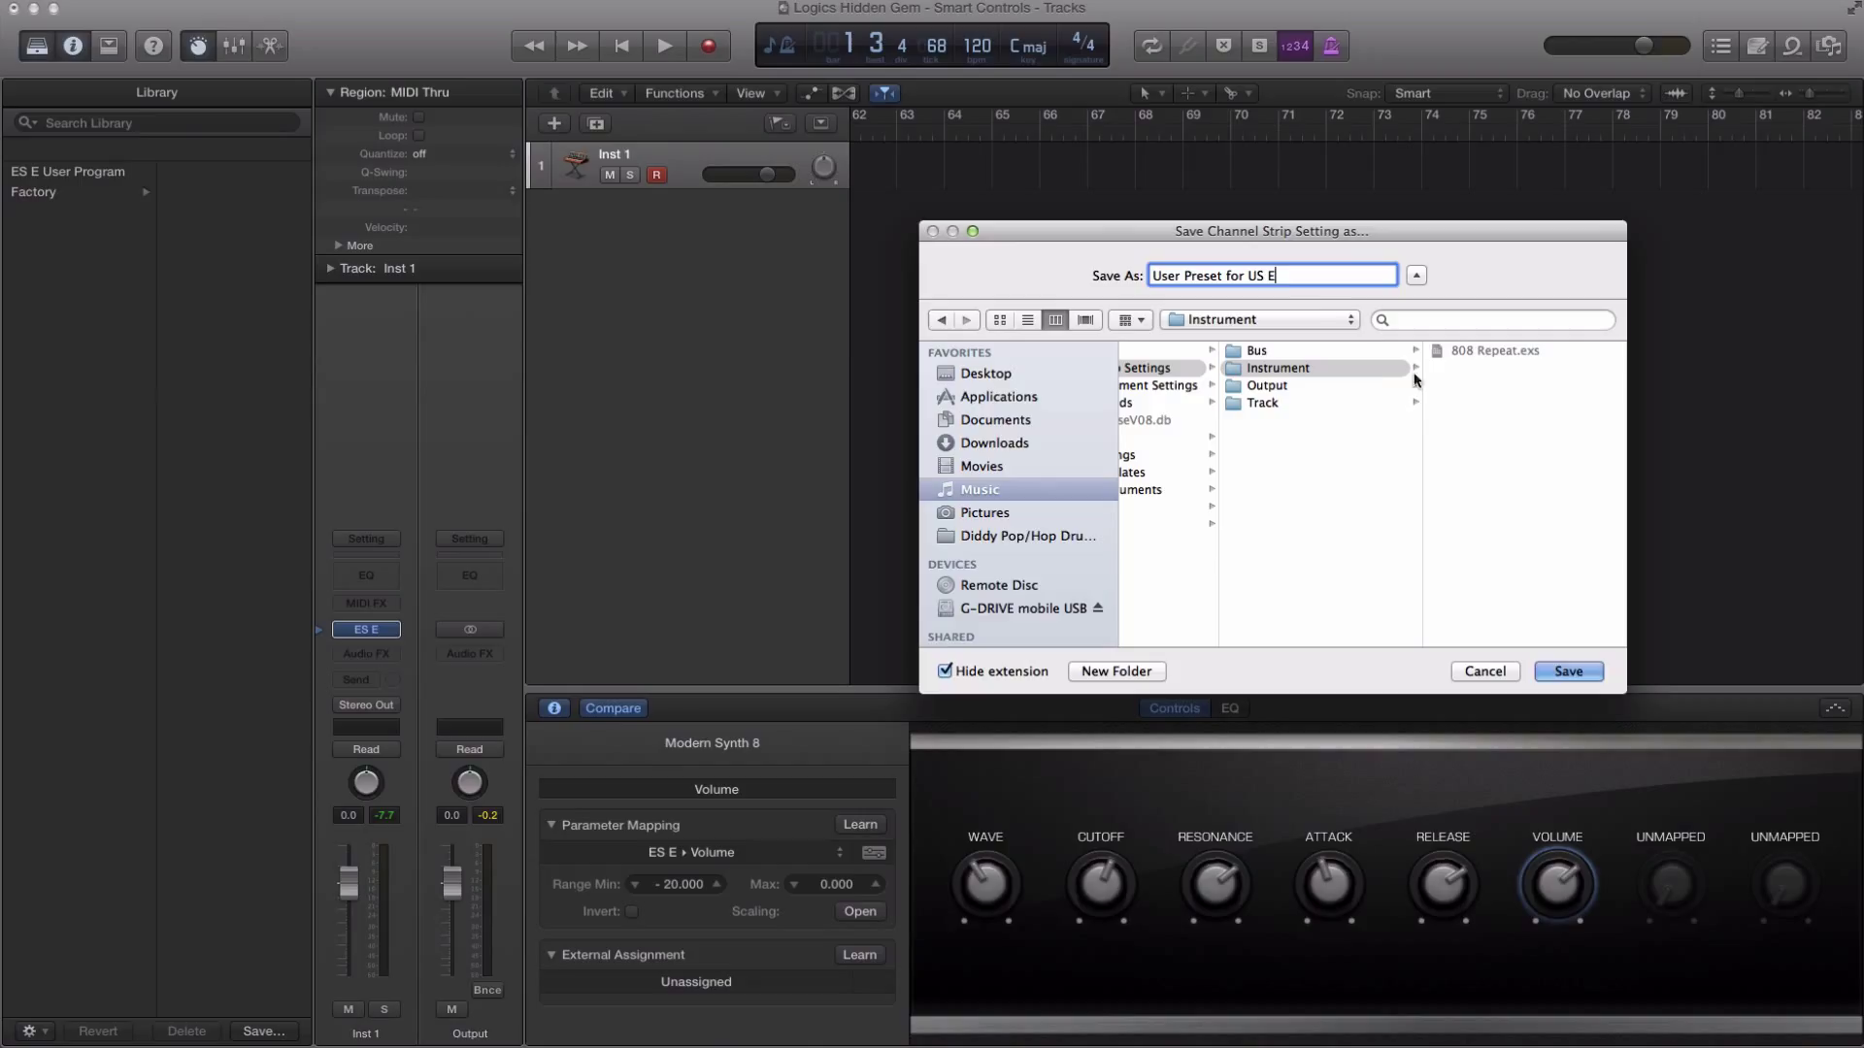
click(1554, 674)
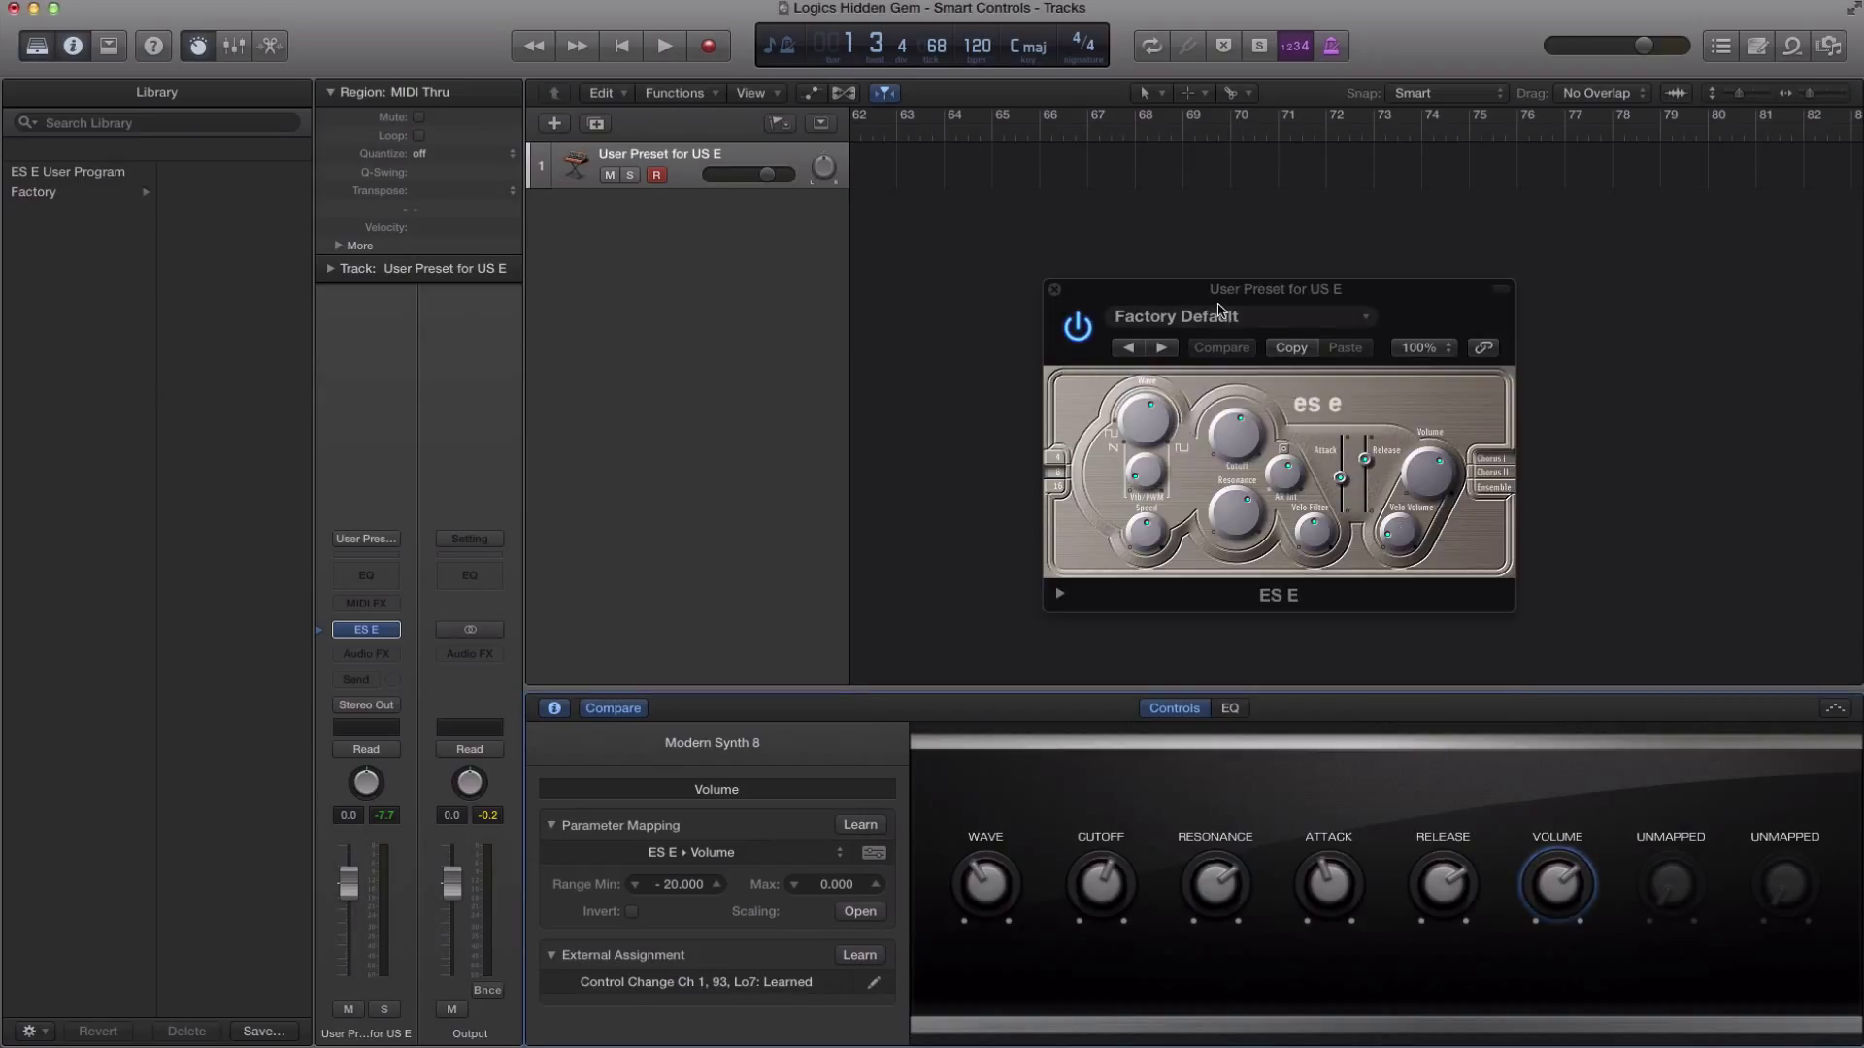
Close the ES E window and create one new software instrument track
click(1054, 289)
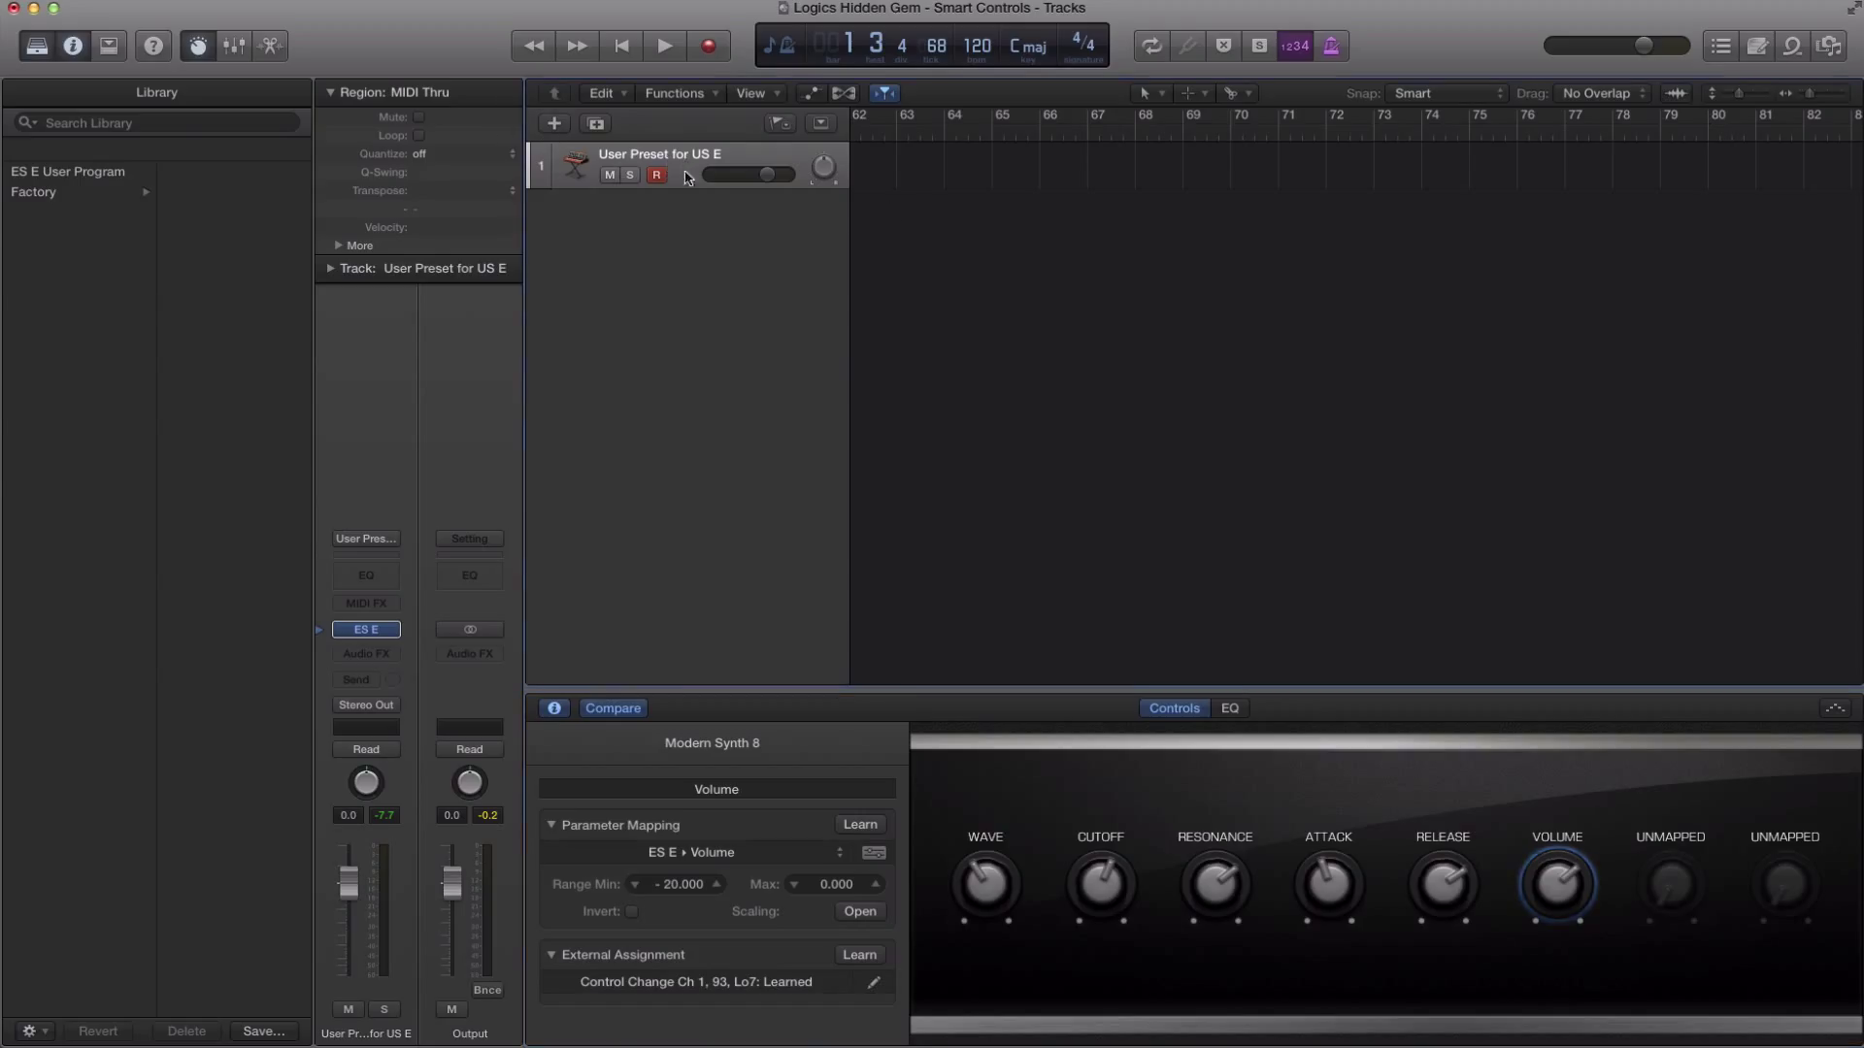
double_click(680, 283)
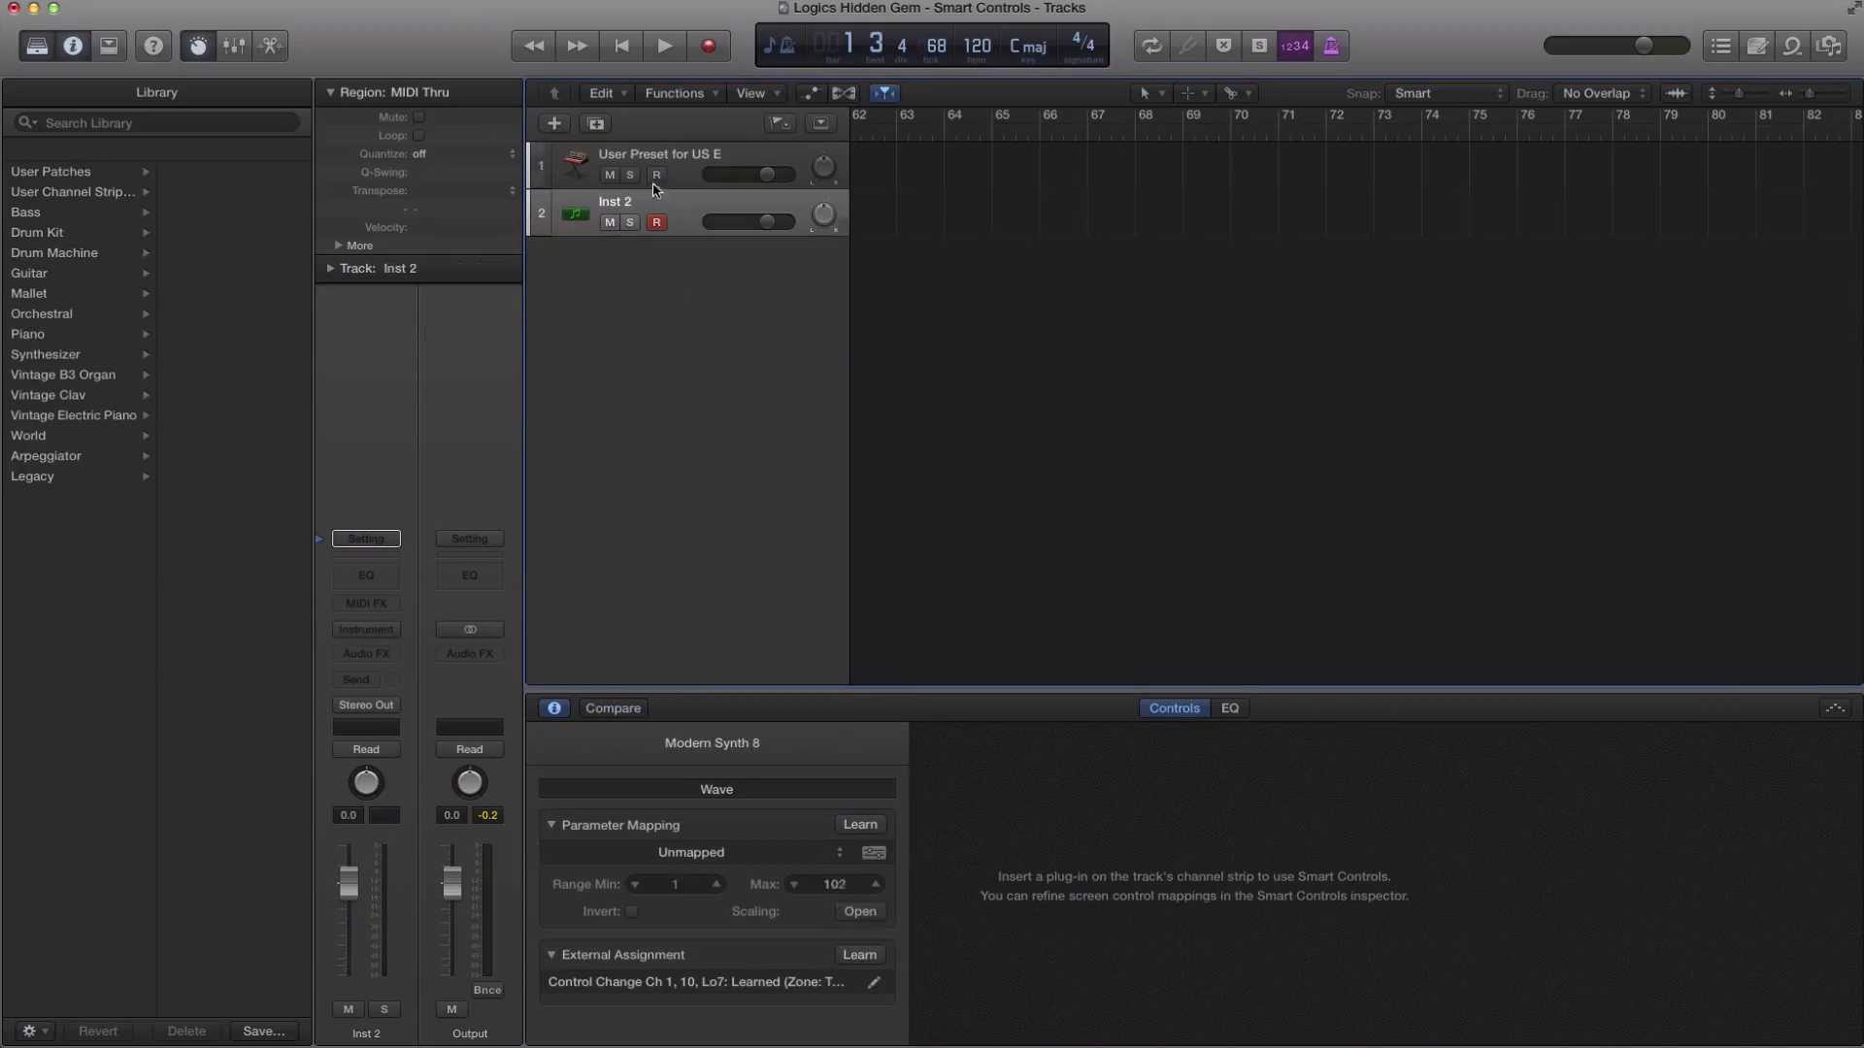
key(super+z)
key(alt+super+n)
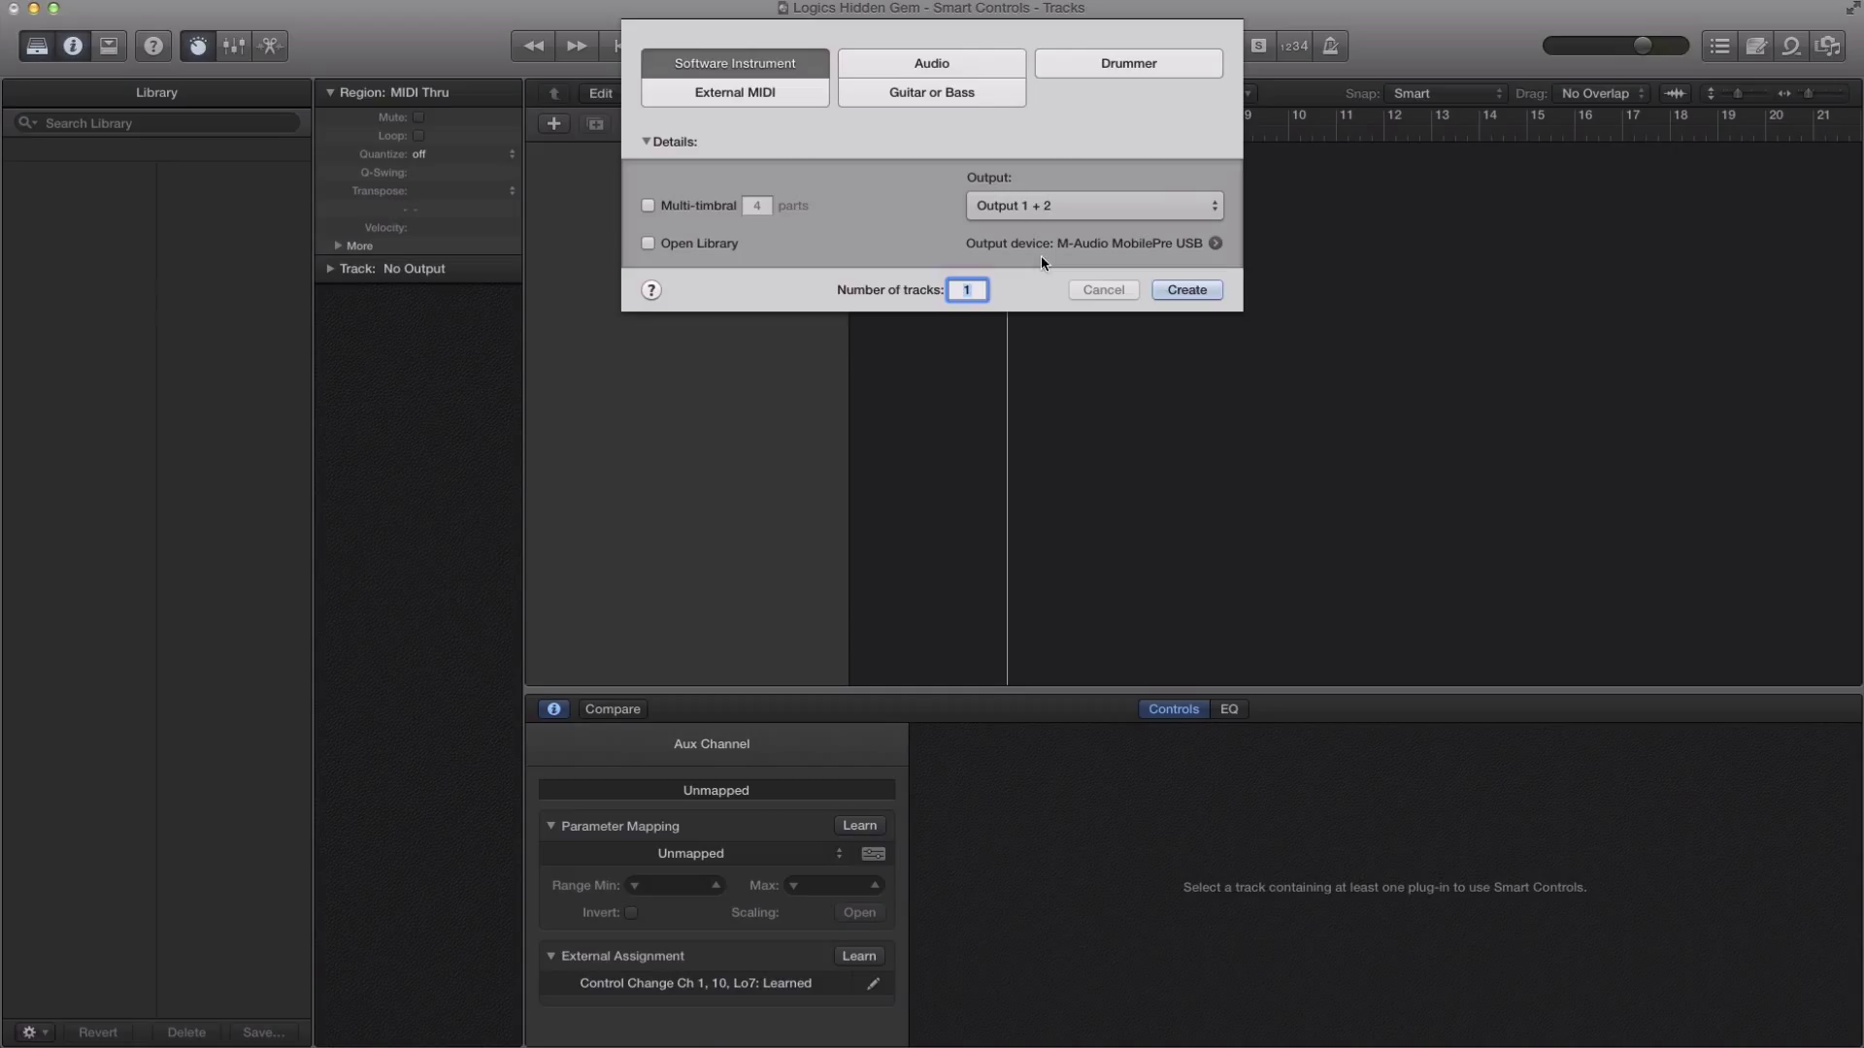
key(Return)
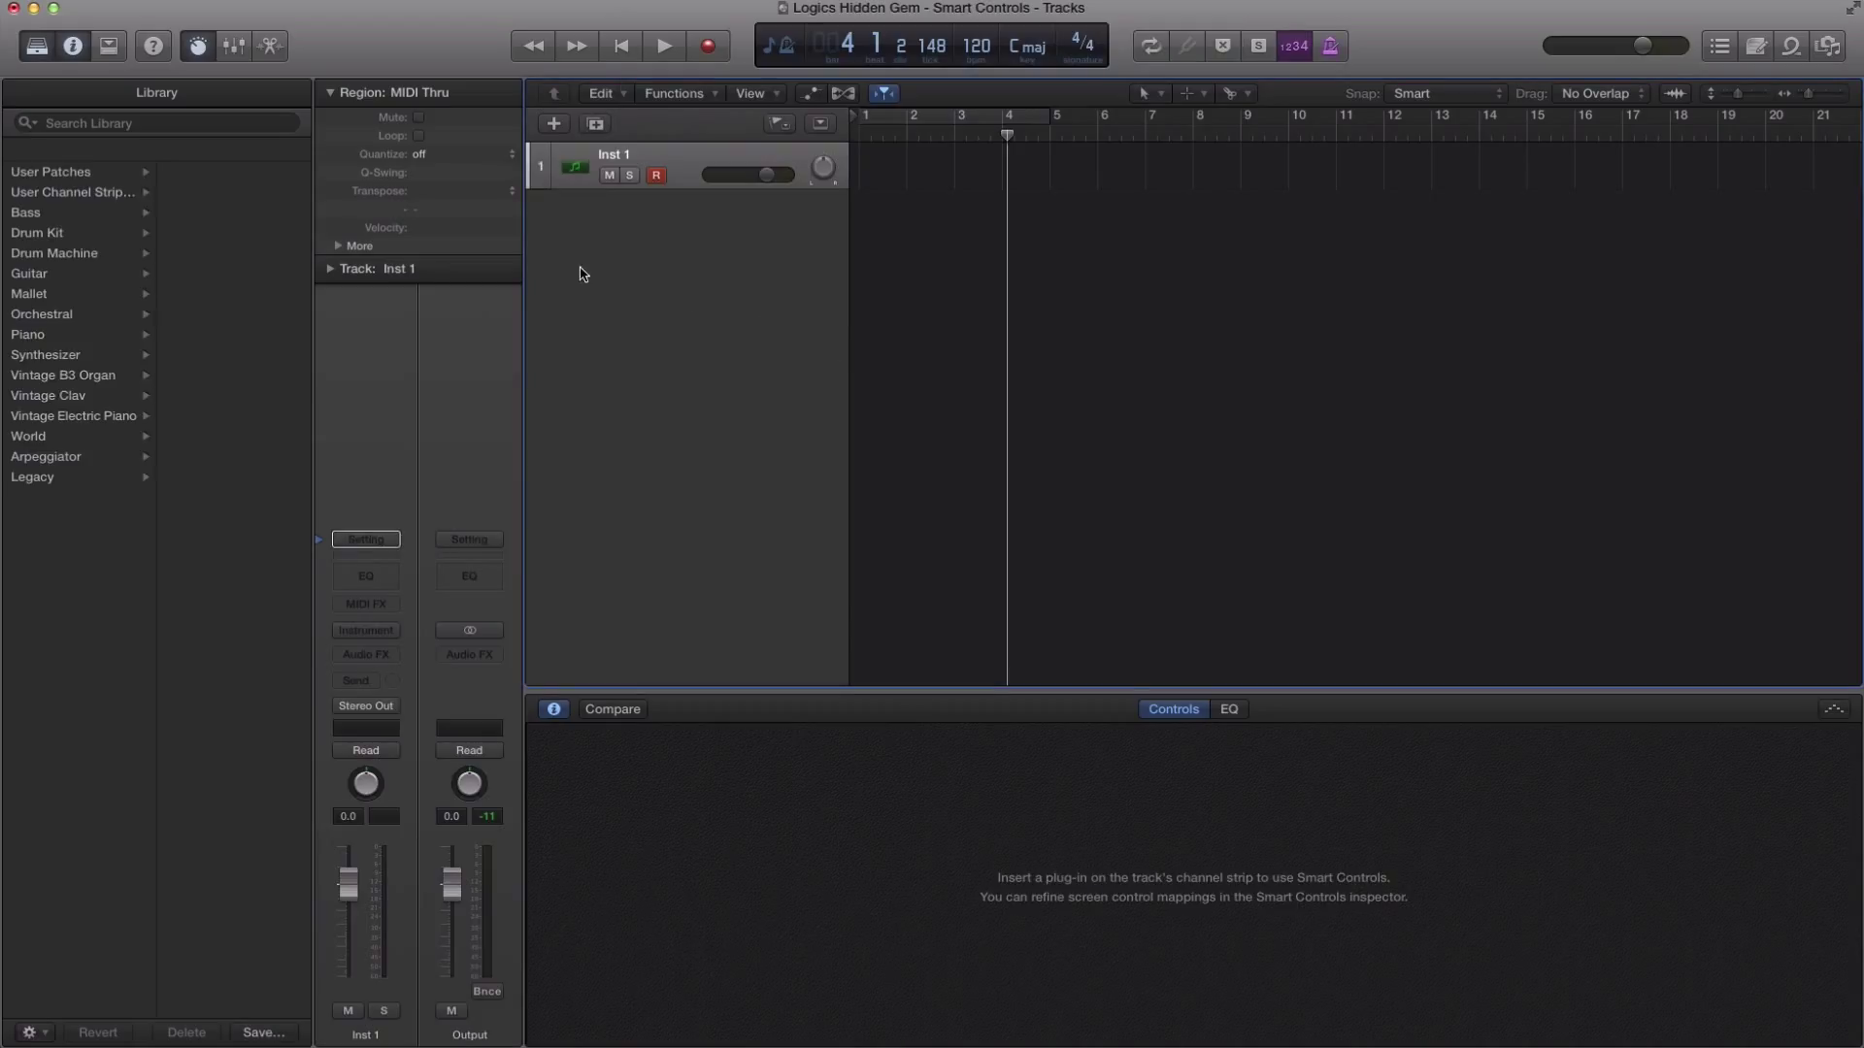
Load 'User Preset for US E' from the Library's User Channel Strip Settings and check ES E
click(37, 46)
click(37, 46)
click(62, 194)
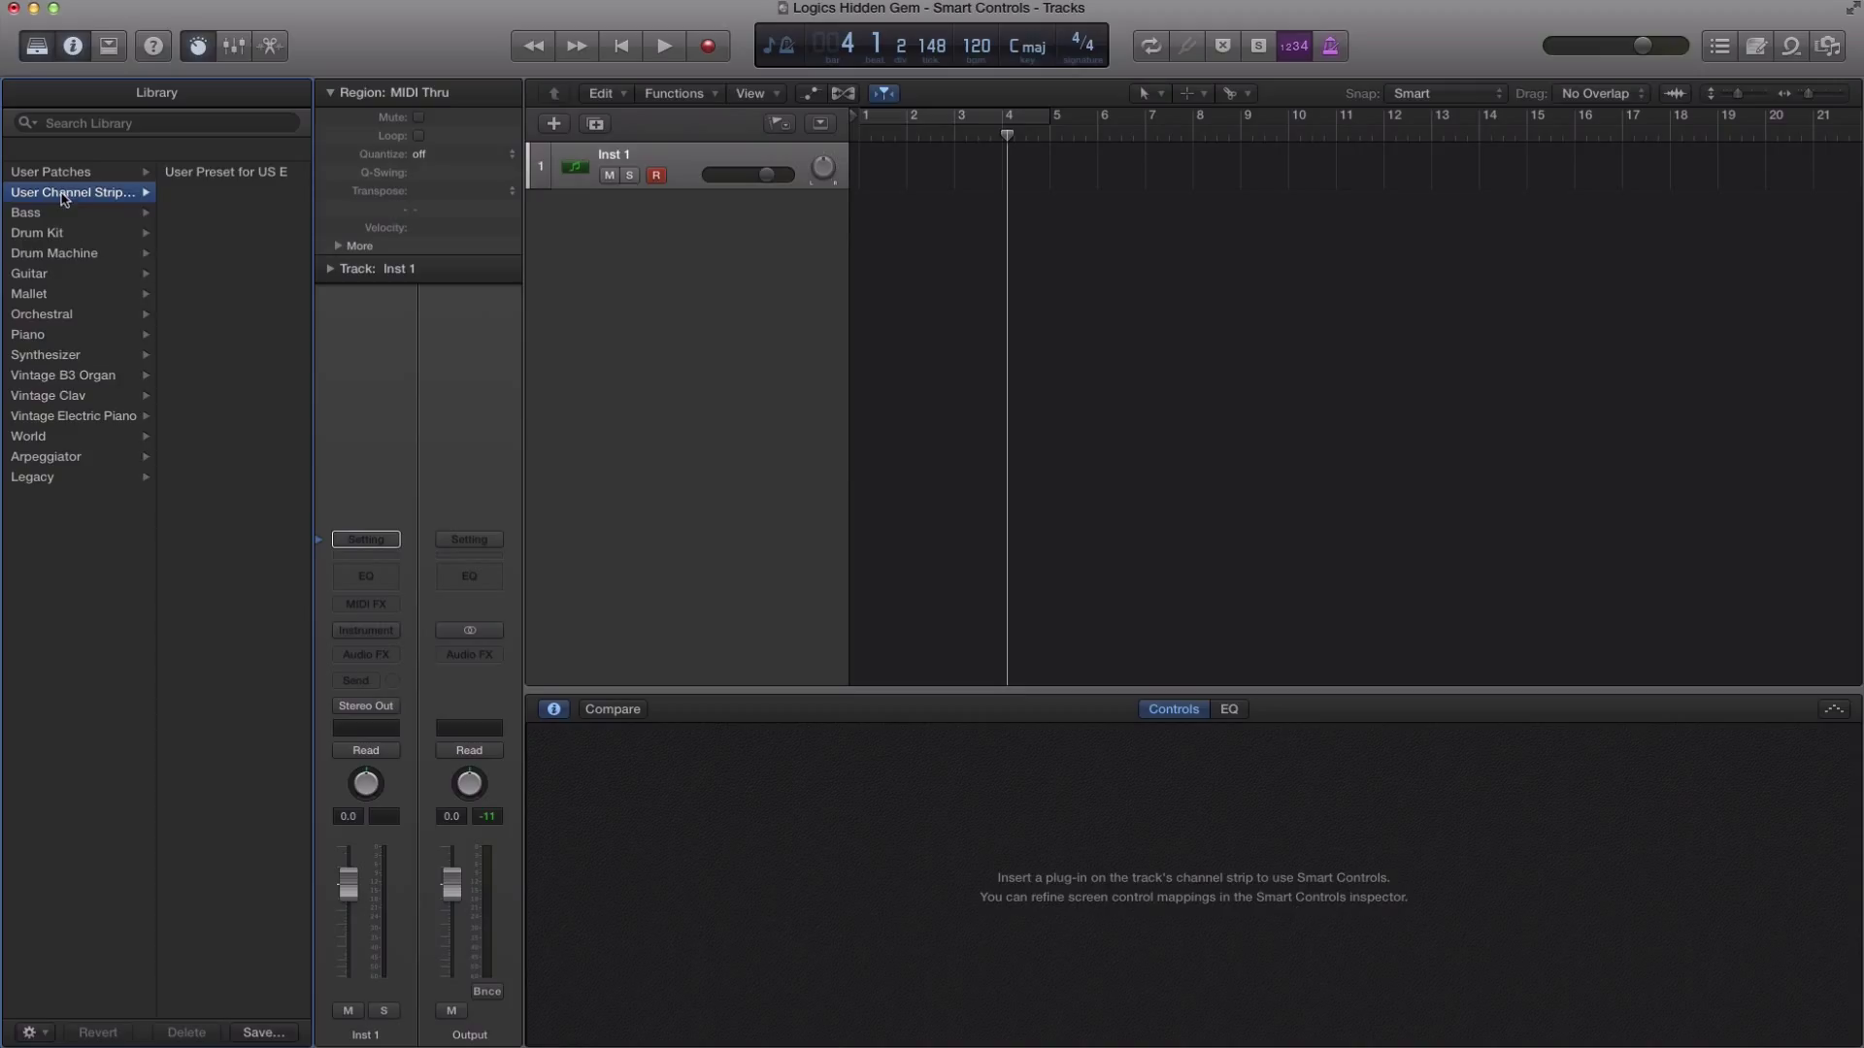
click(213, 173)
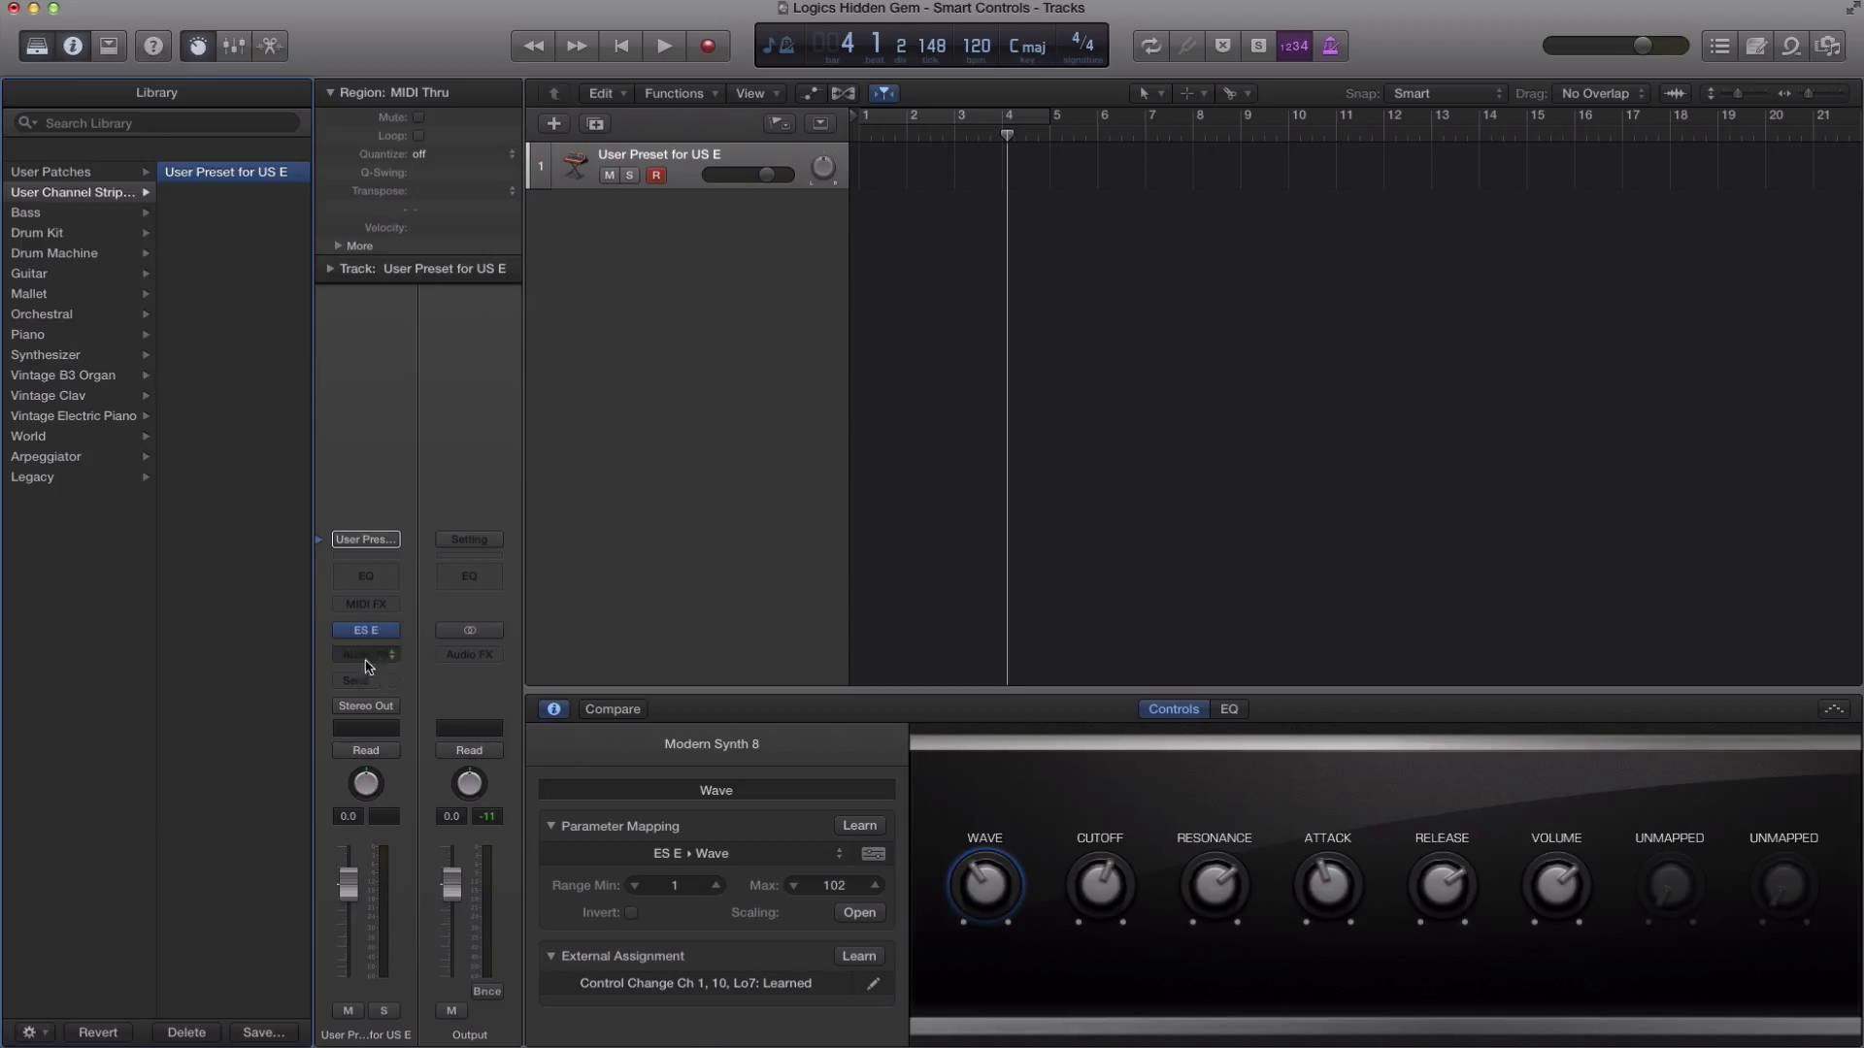
click(366, 630)
drag(396, 71, 1306, 285)
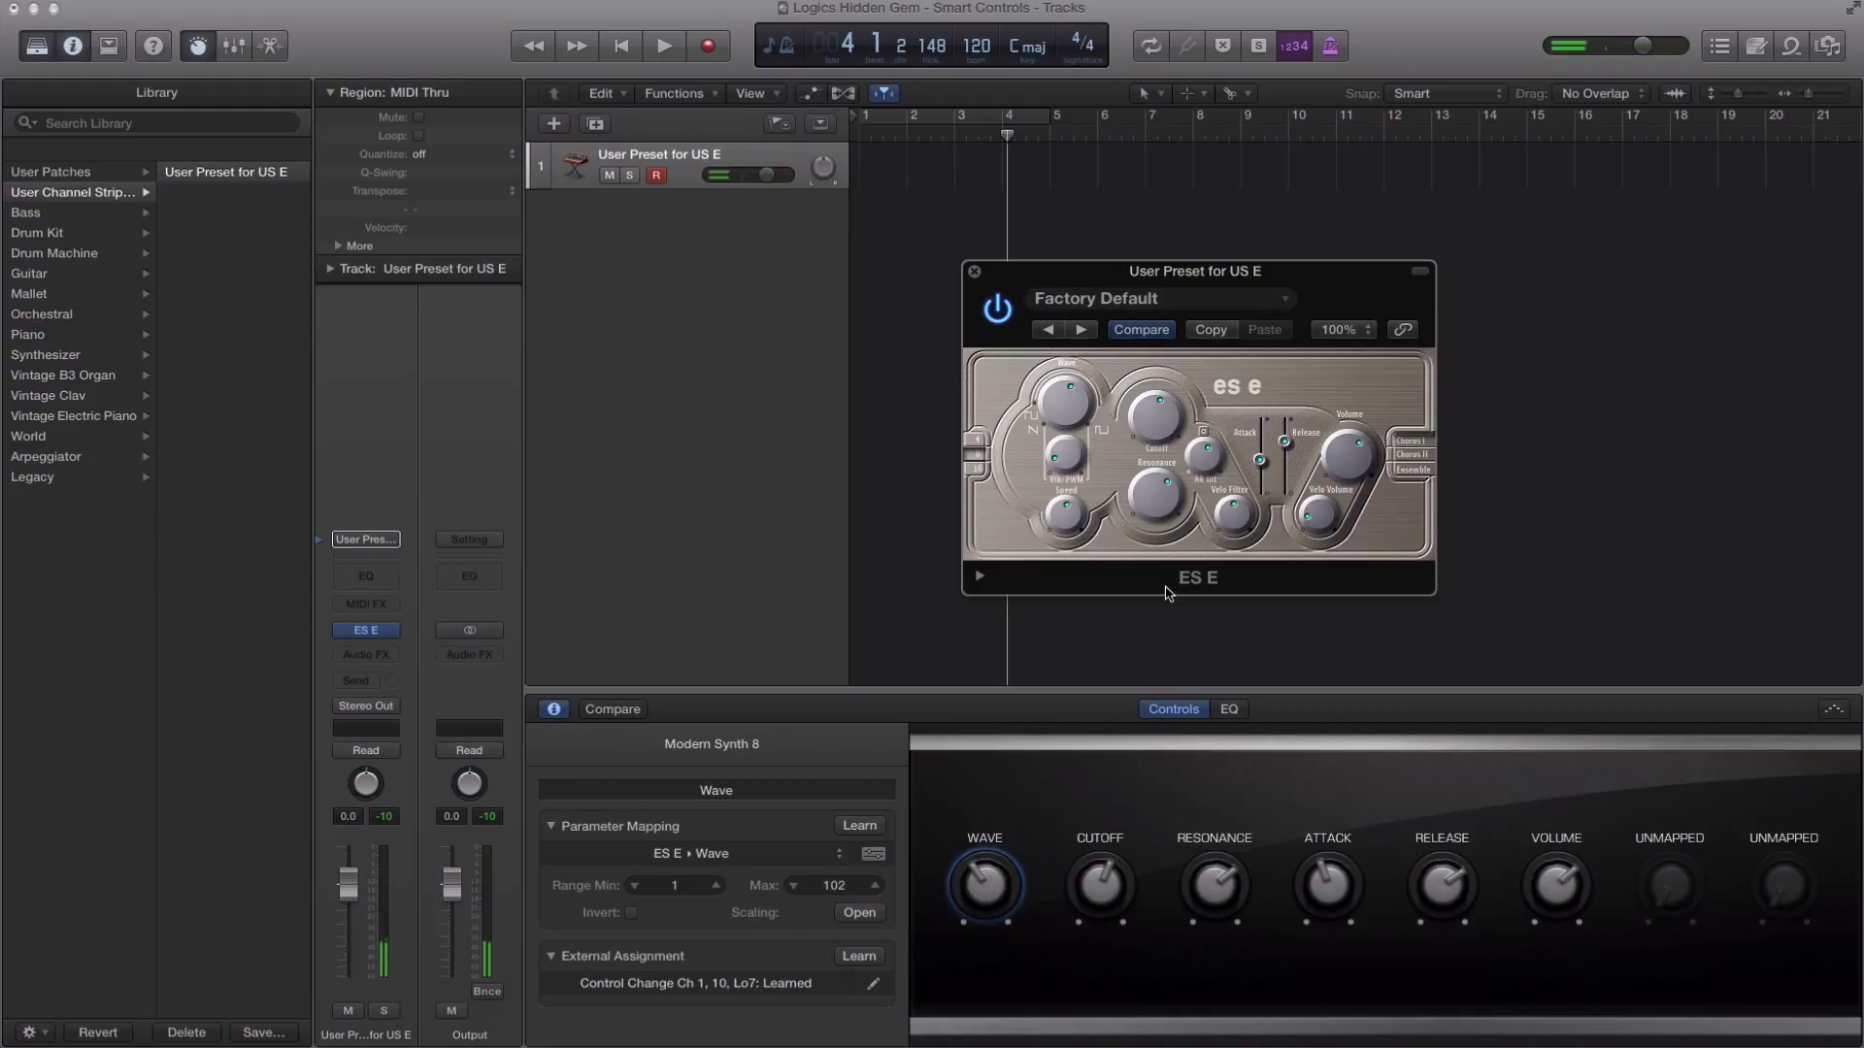
click(976, 271)
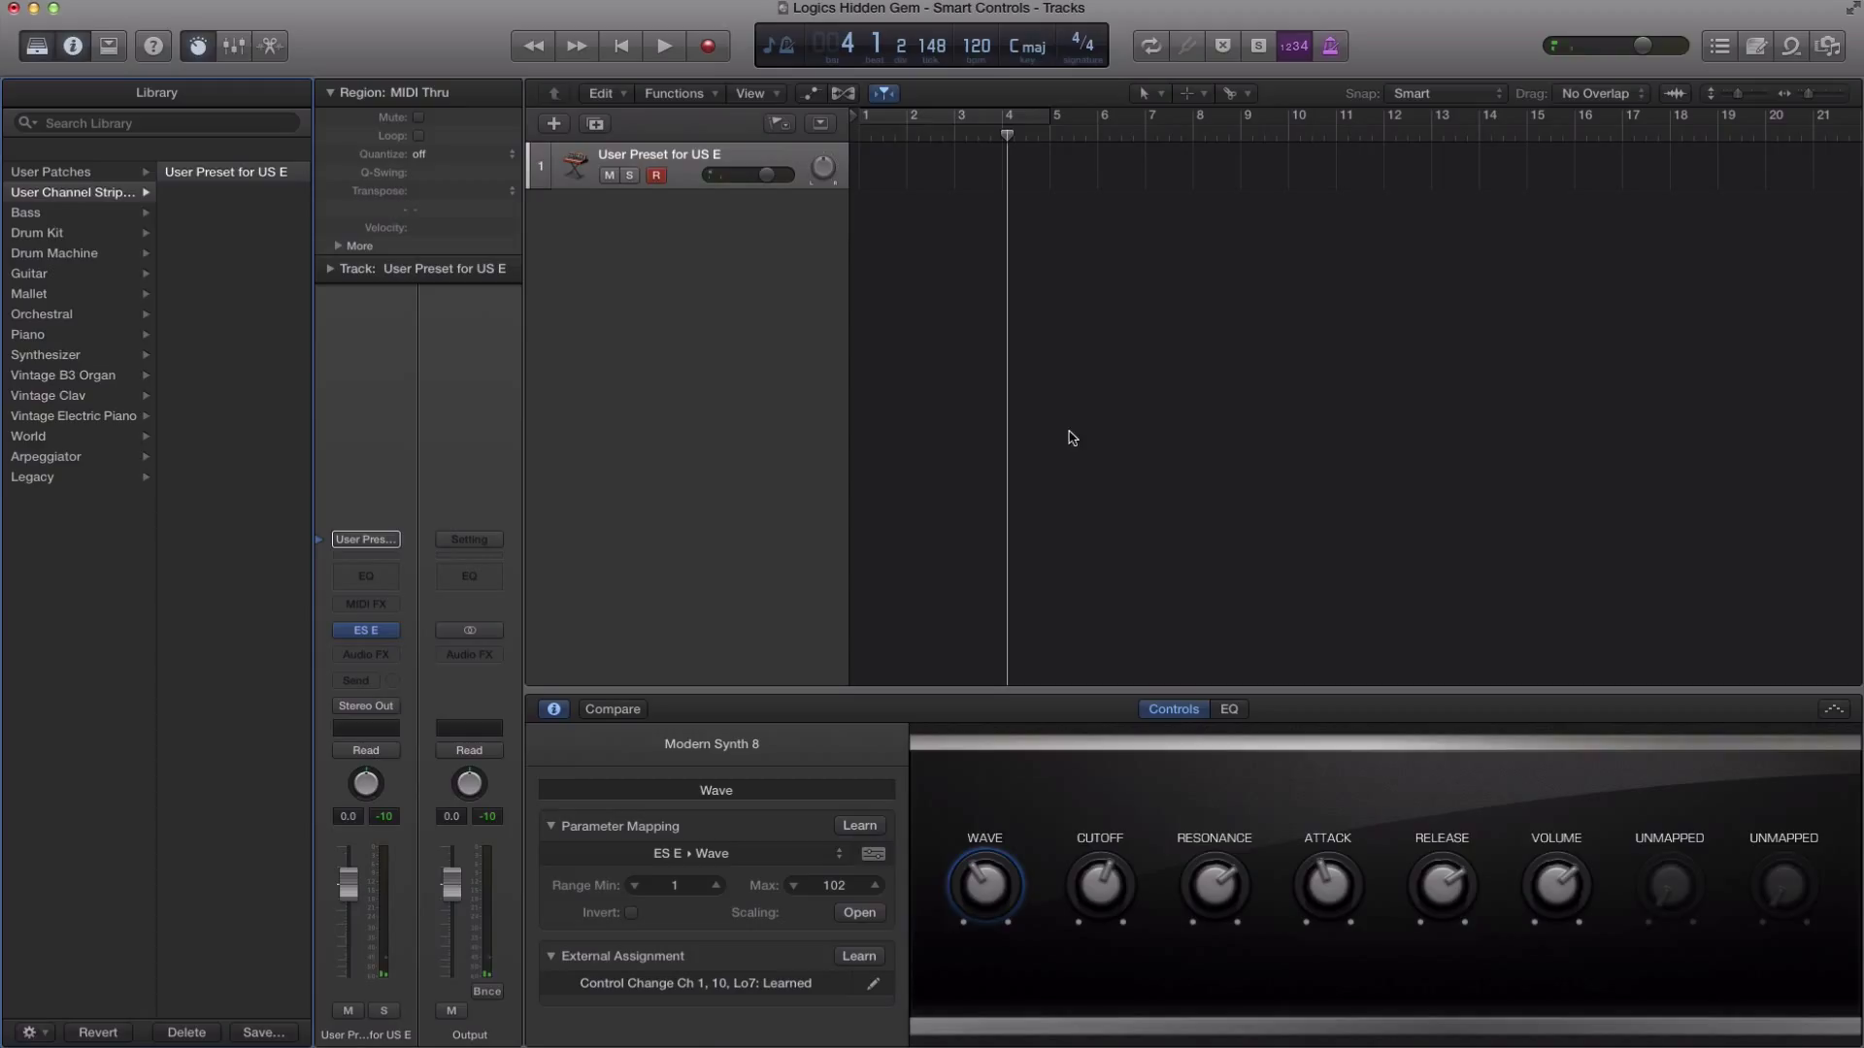
Rename the Wave Smart Control to Adam
click(1080, 839)
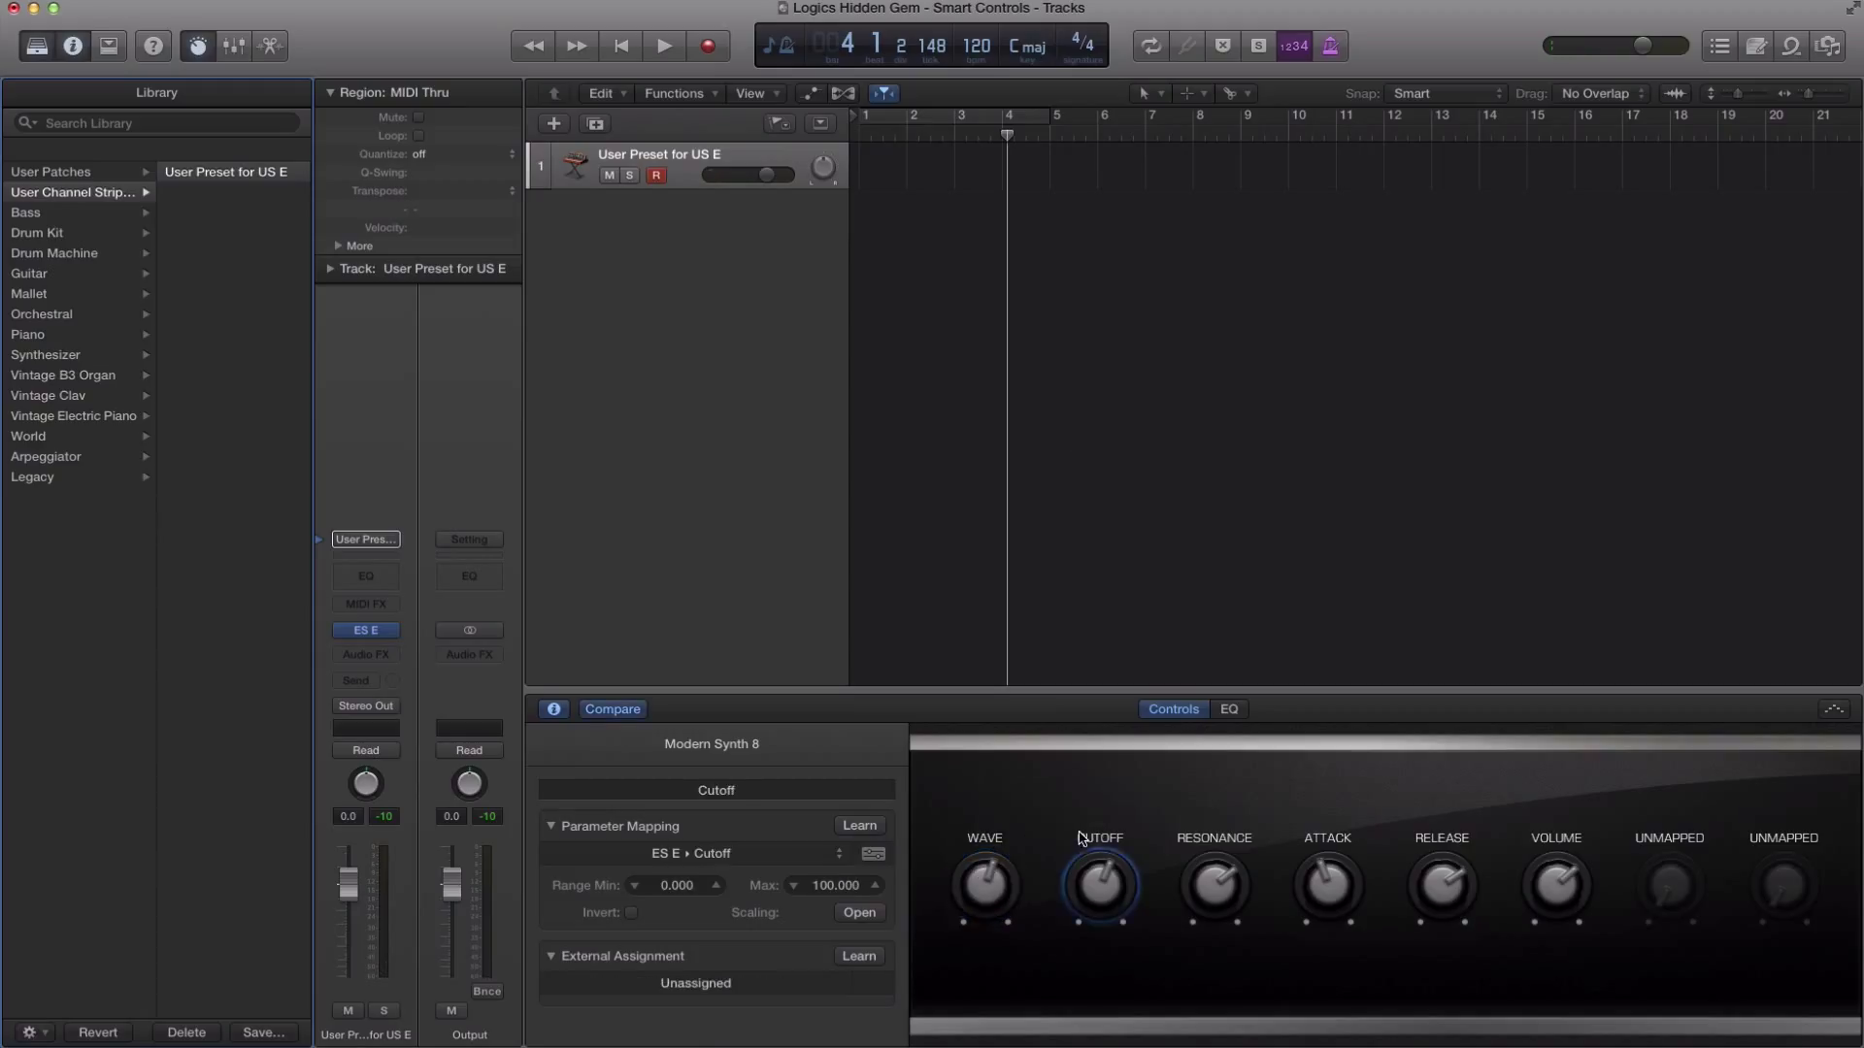
click(1203, 841)
click(1322, 841)
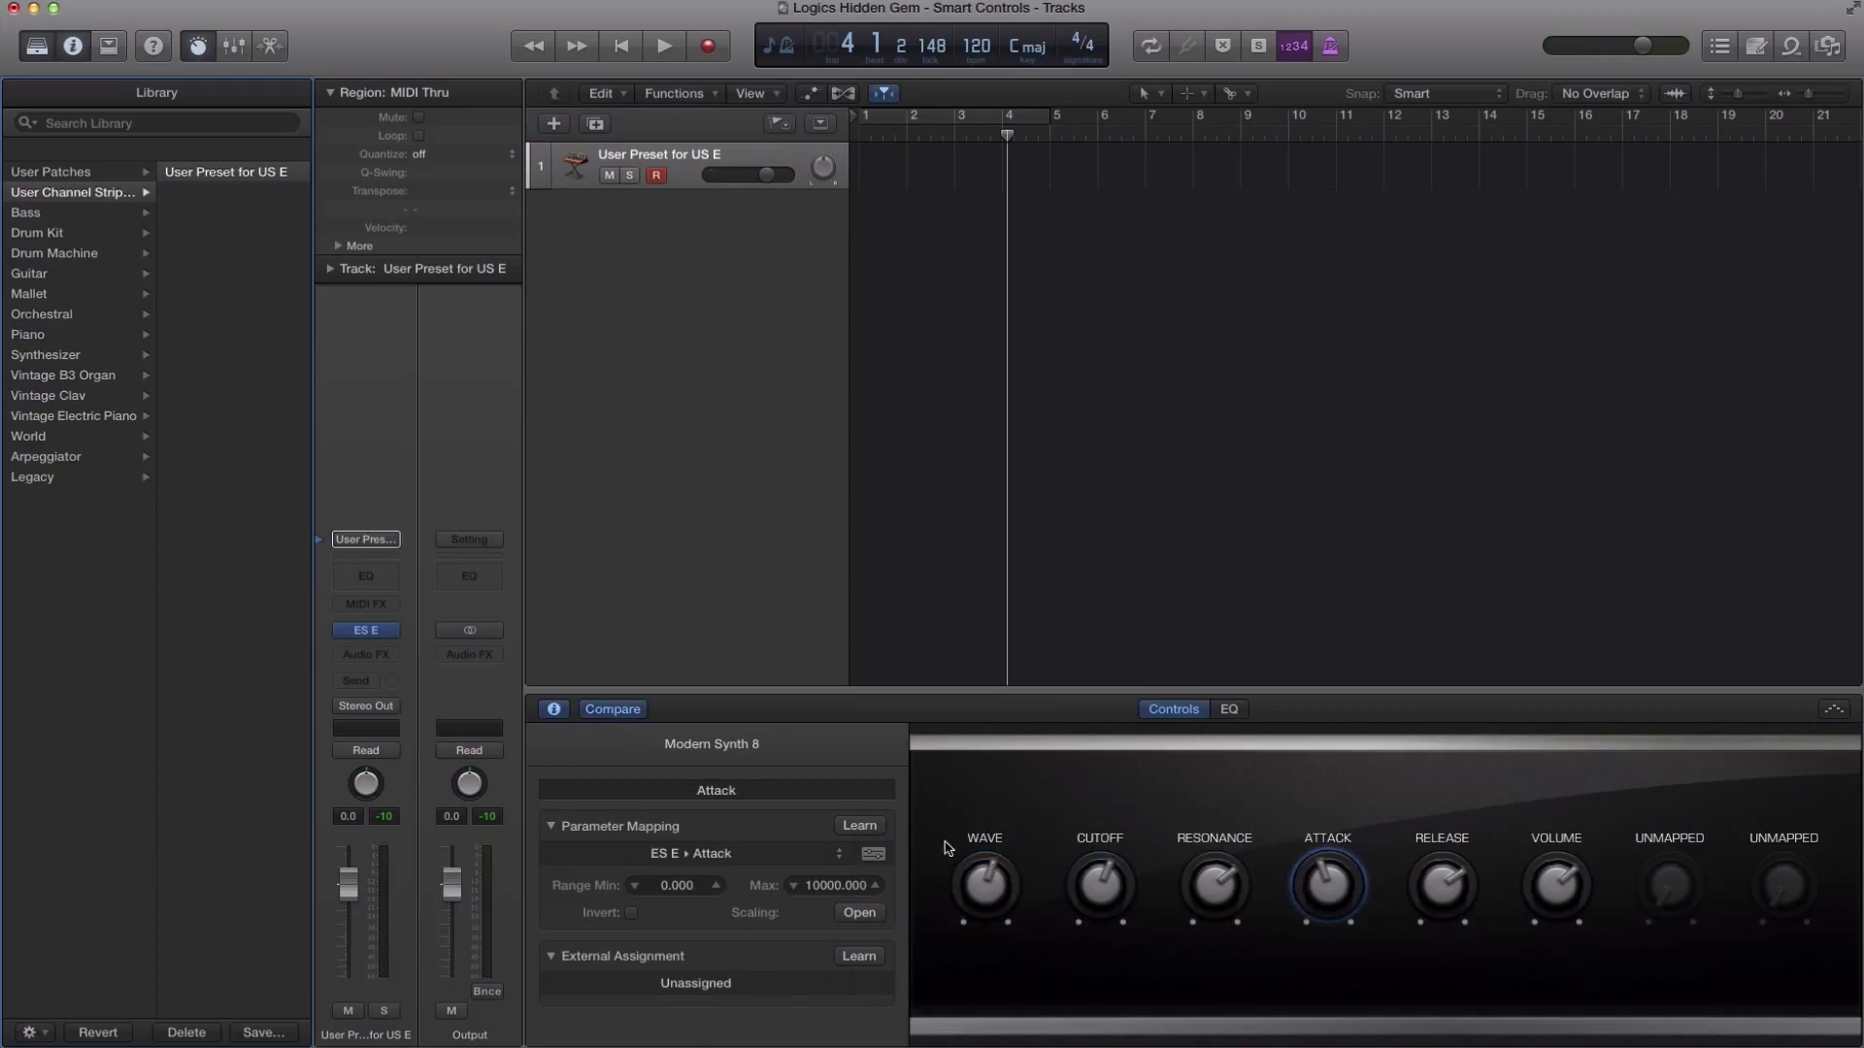
click(990, 844)
double_click(781, 794)
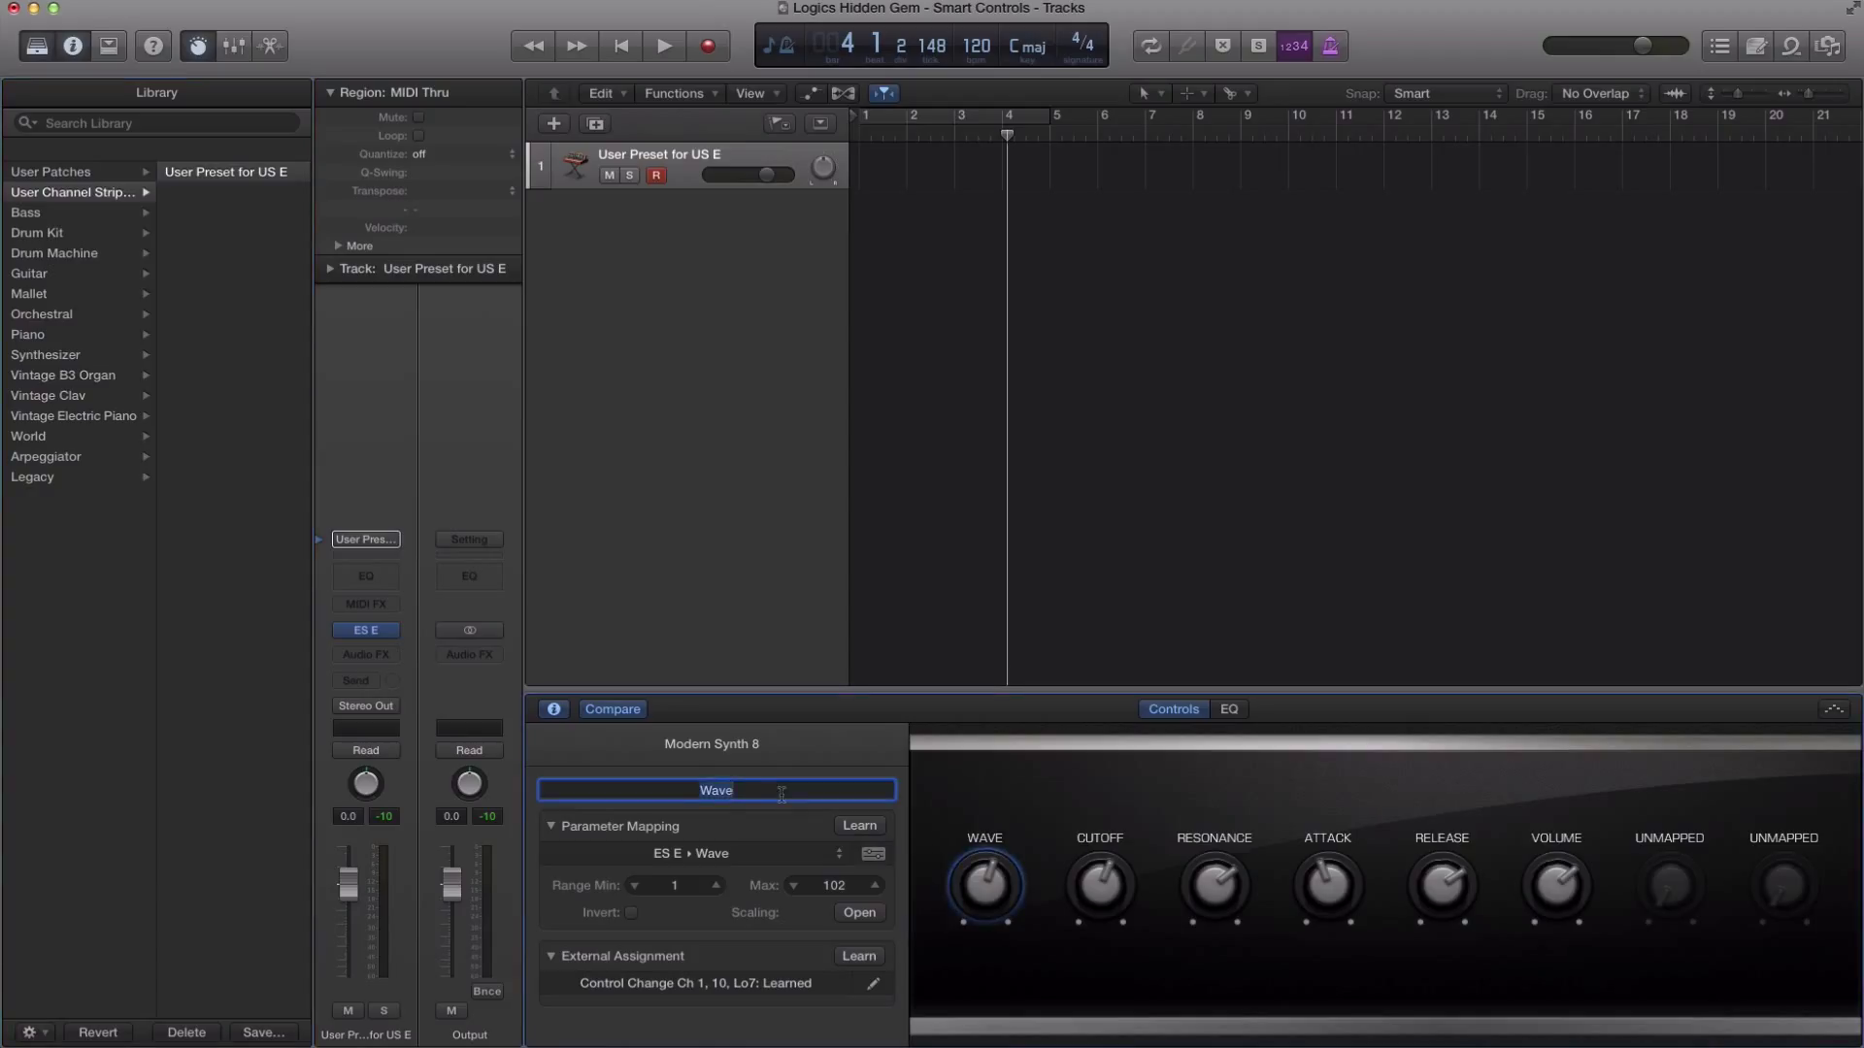
text(Adam)
key(Return)
Rename the Cutoff Smart Control to Hello
click(1118, 850)
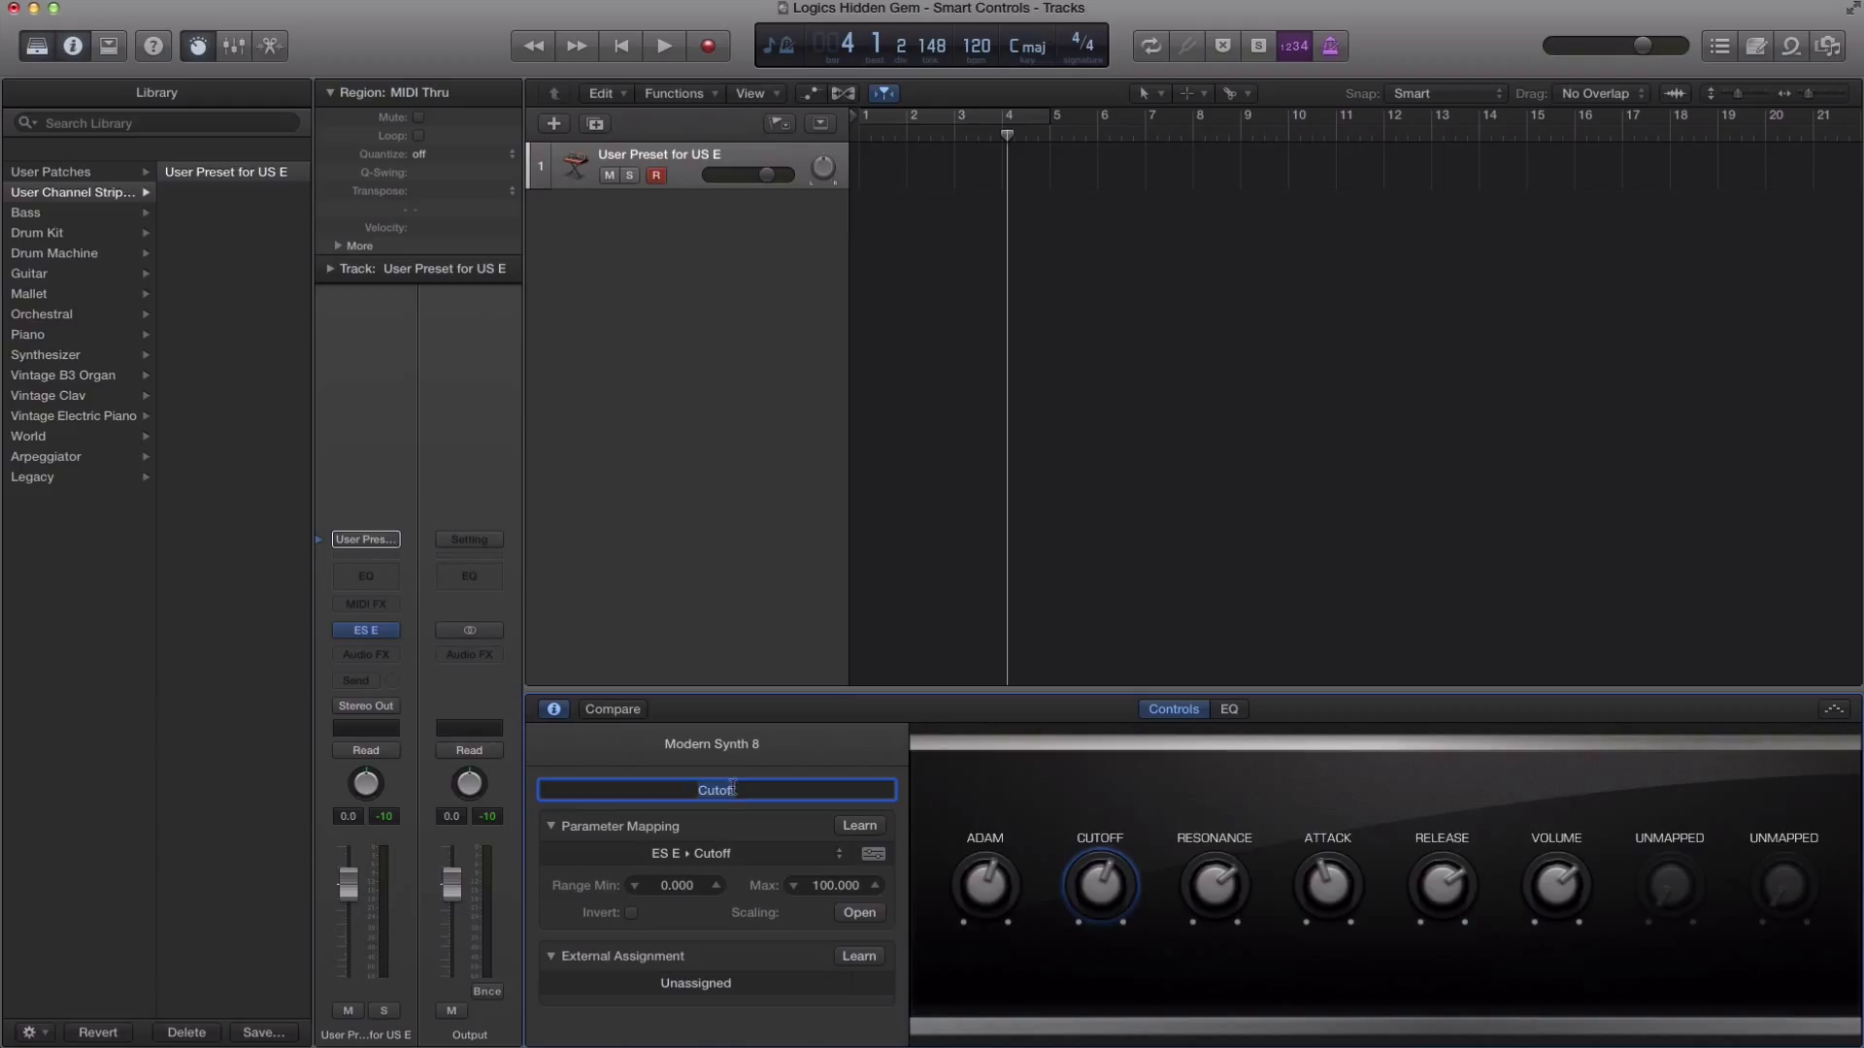
text(Hello)
key(Return)
Apply the Aux Channel factory layout to Smart Controls, lower the HELLO knob, then select Attack
click(777, 744)
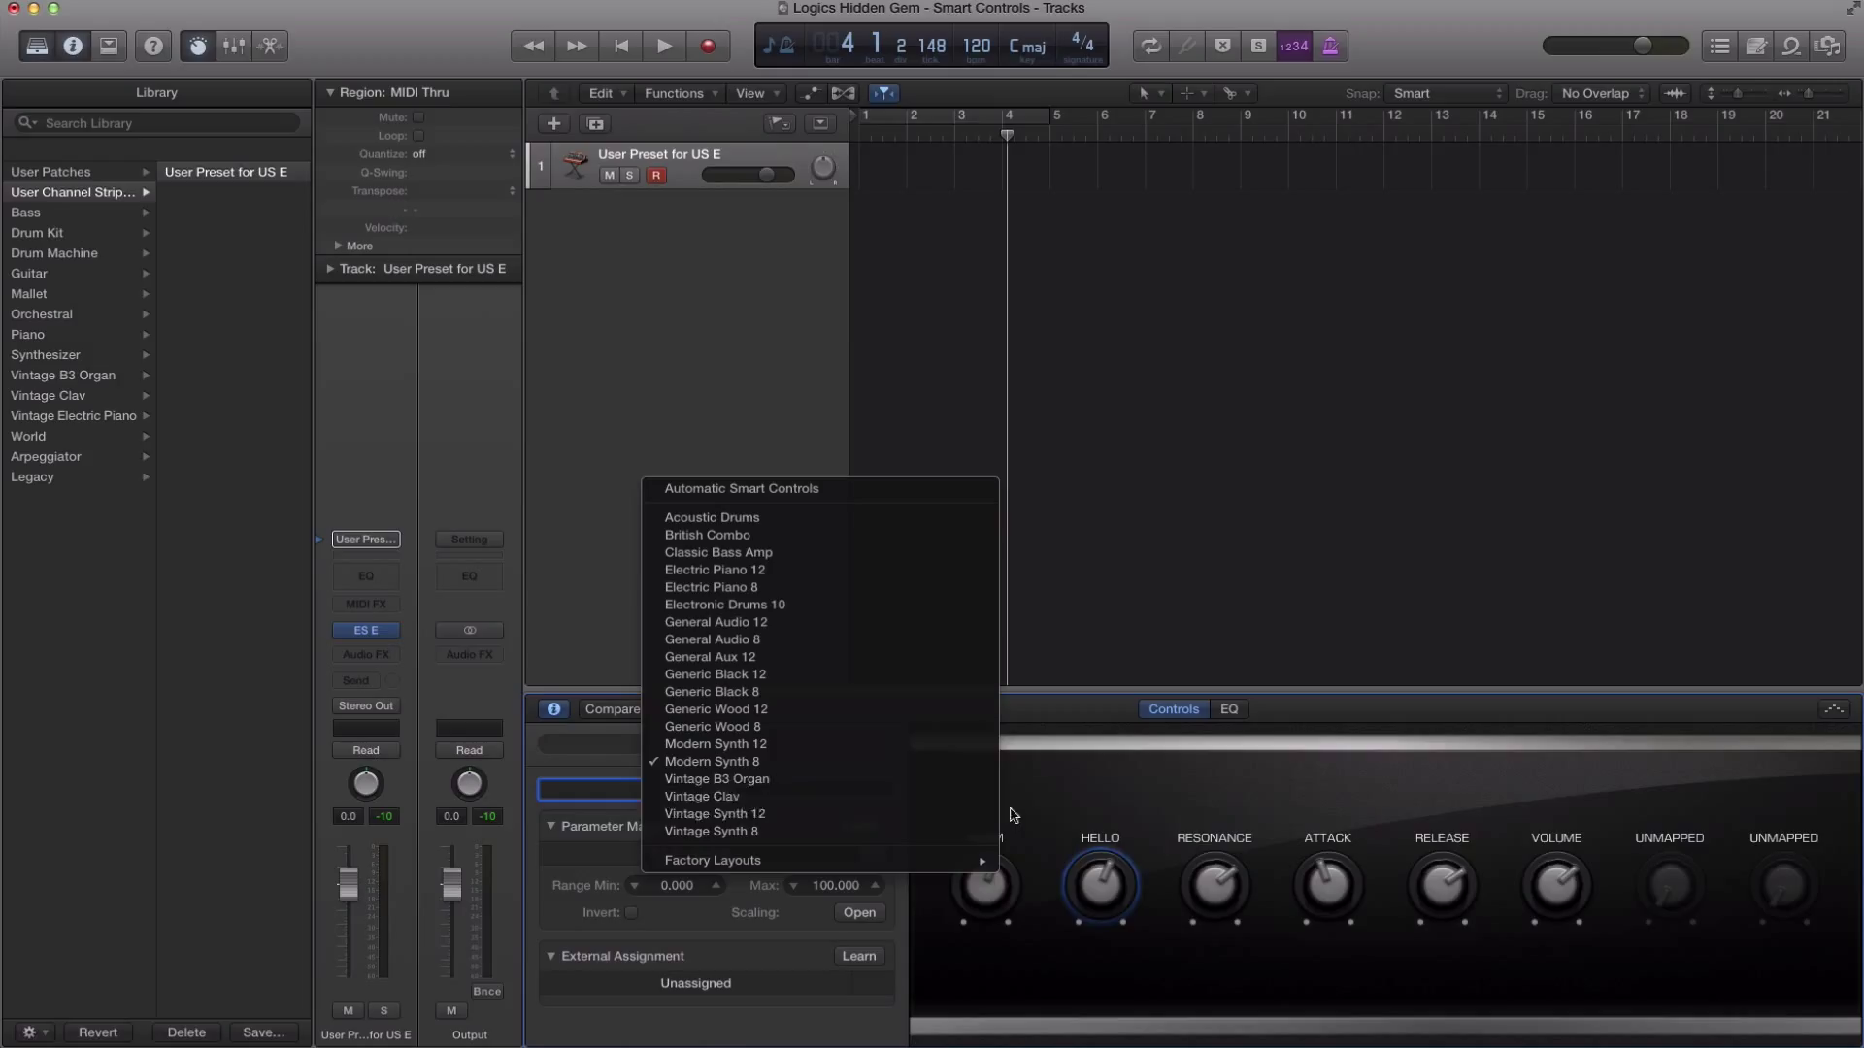
mouse_move(842, 861)
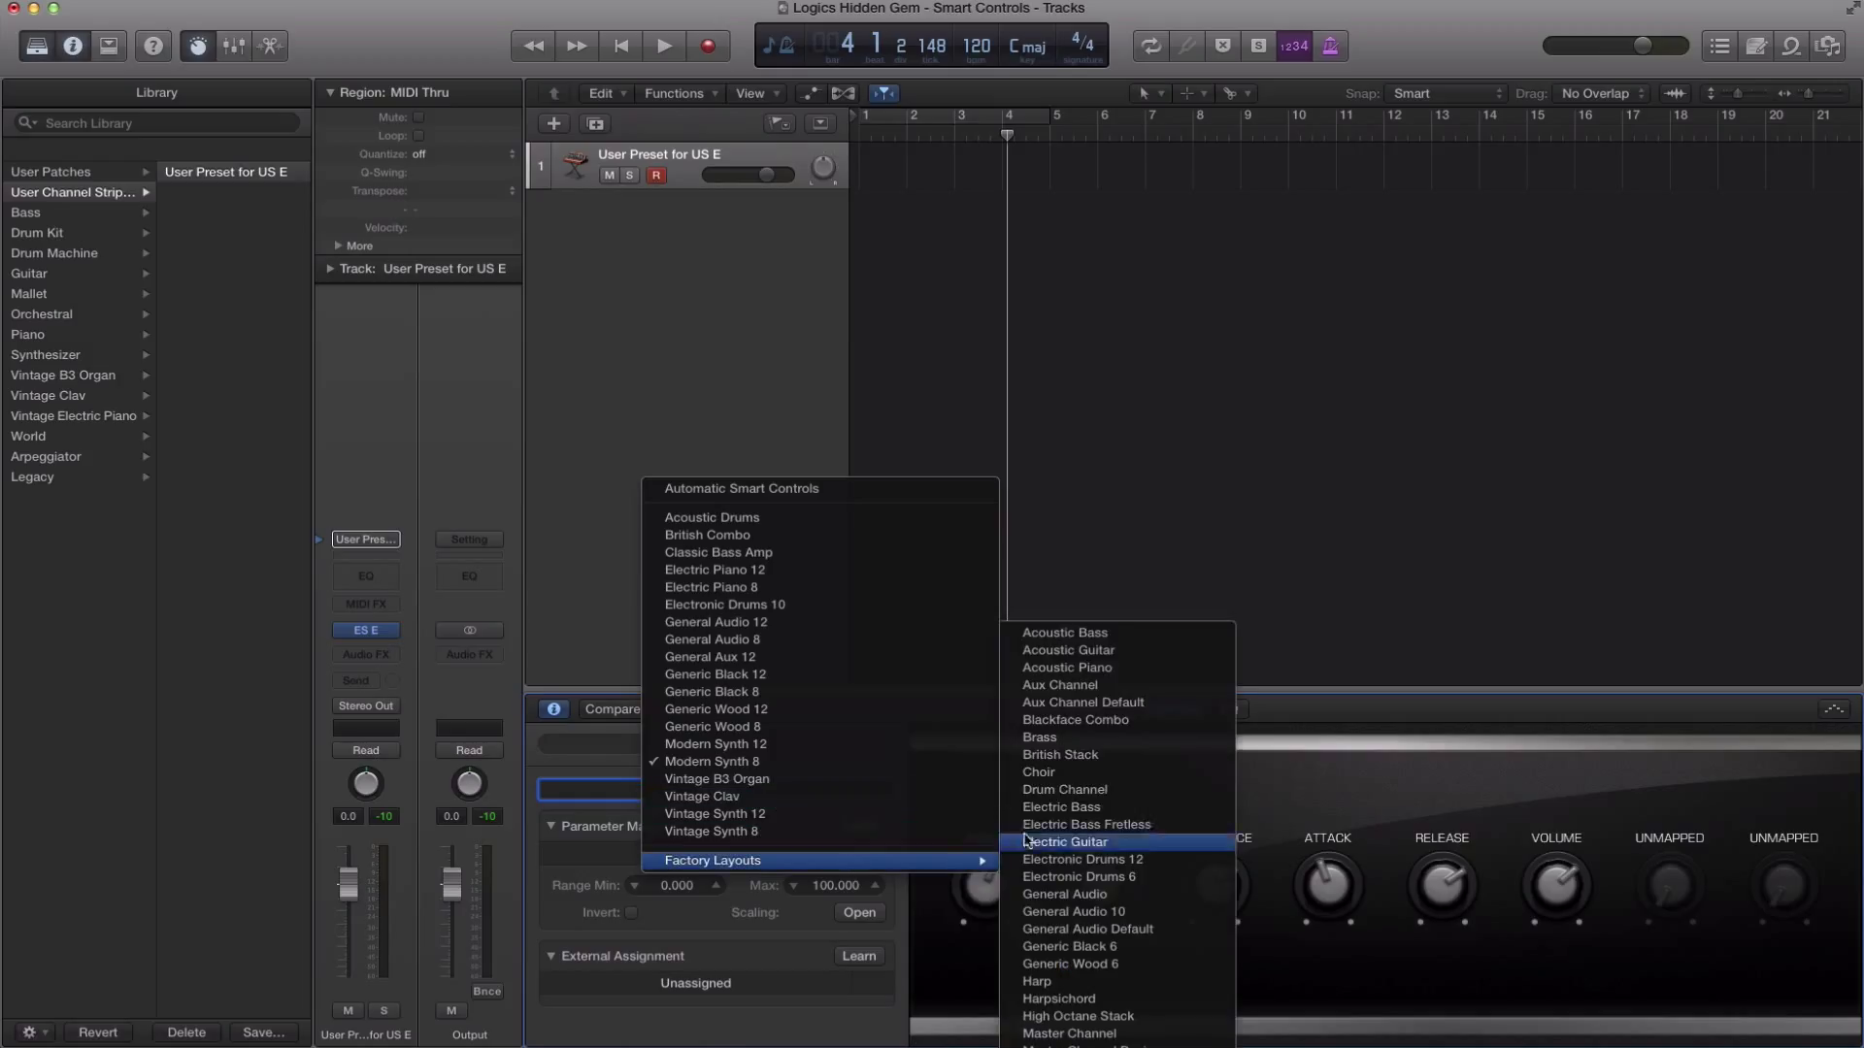
click(1081, 686)
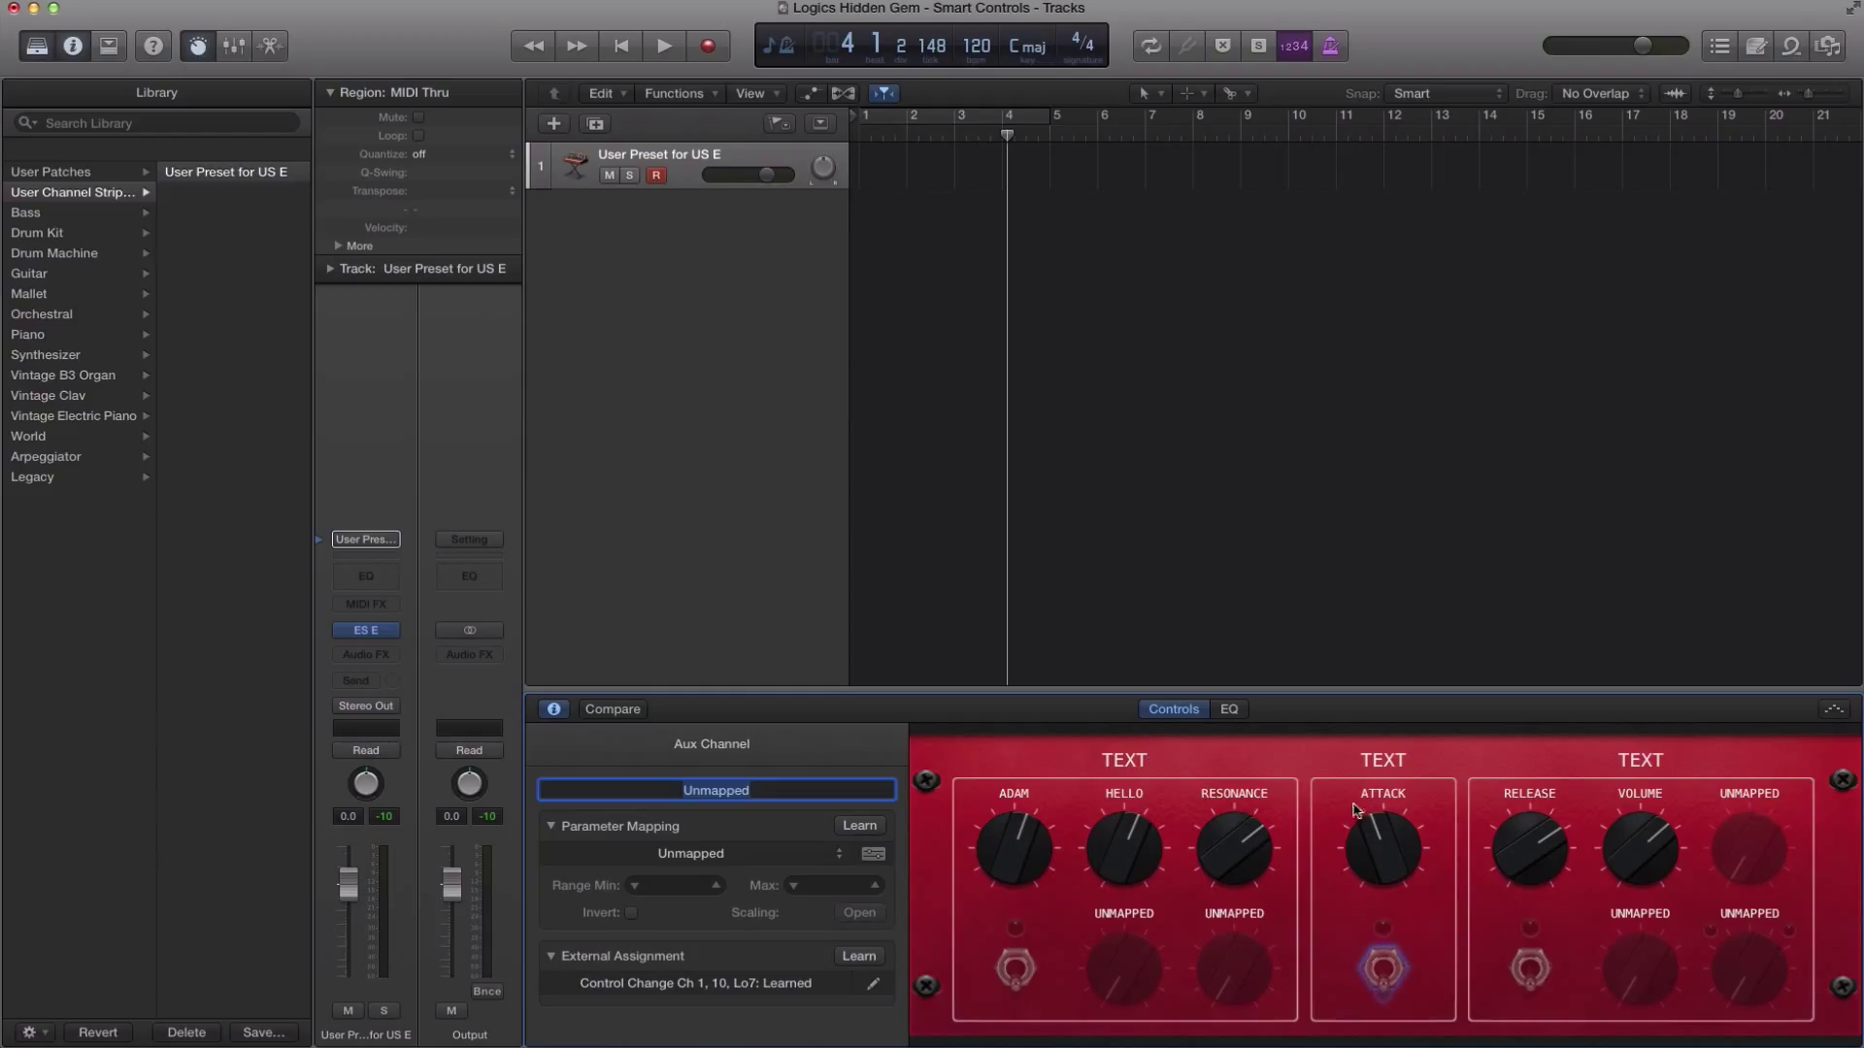
mouse_move(1132, 846)
mouse_down()
mouse_move(1131, 891)
mouse_move(1131, 869)
mouse_up()
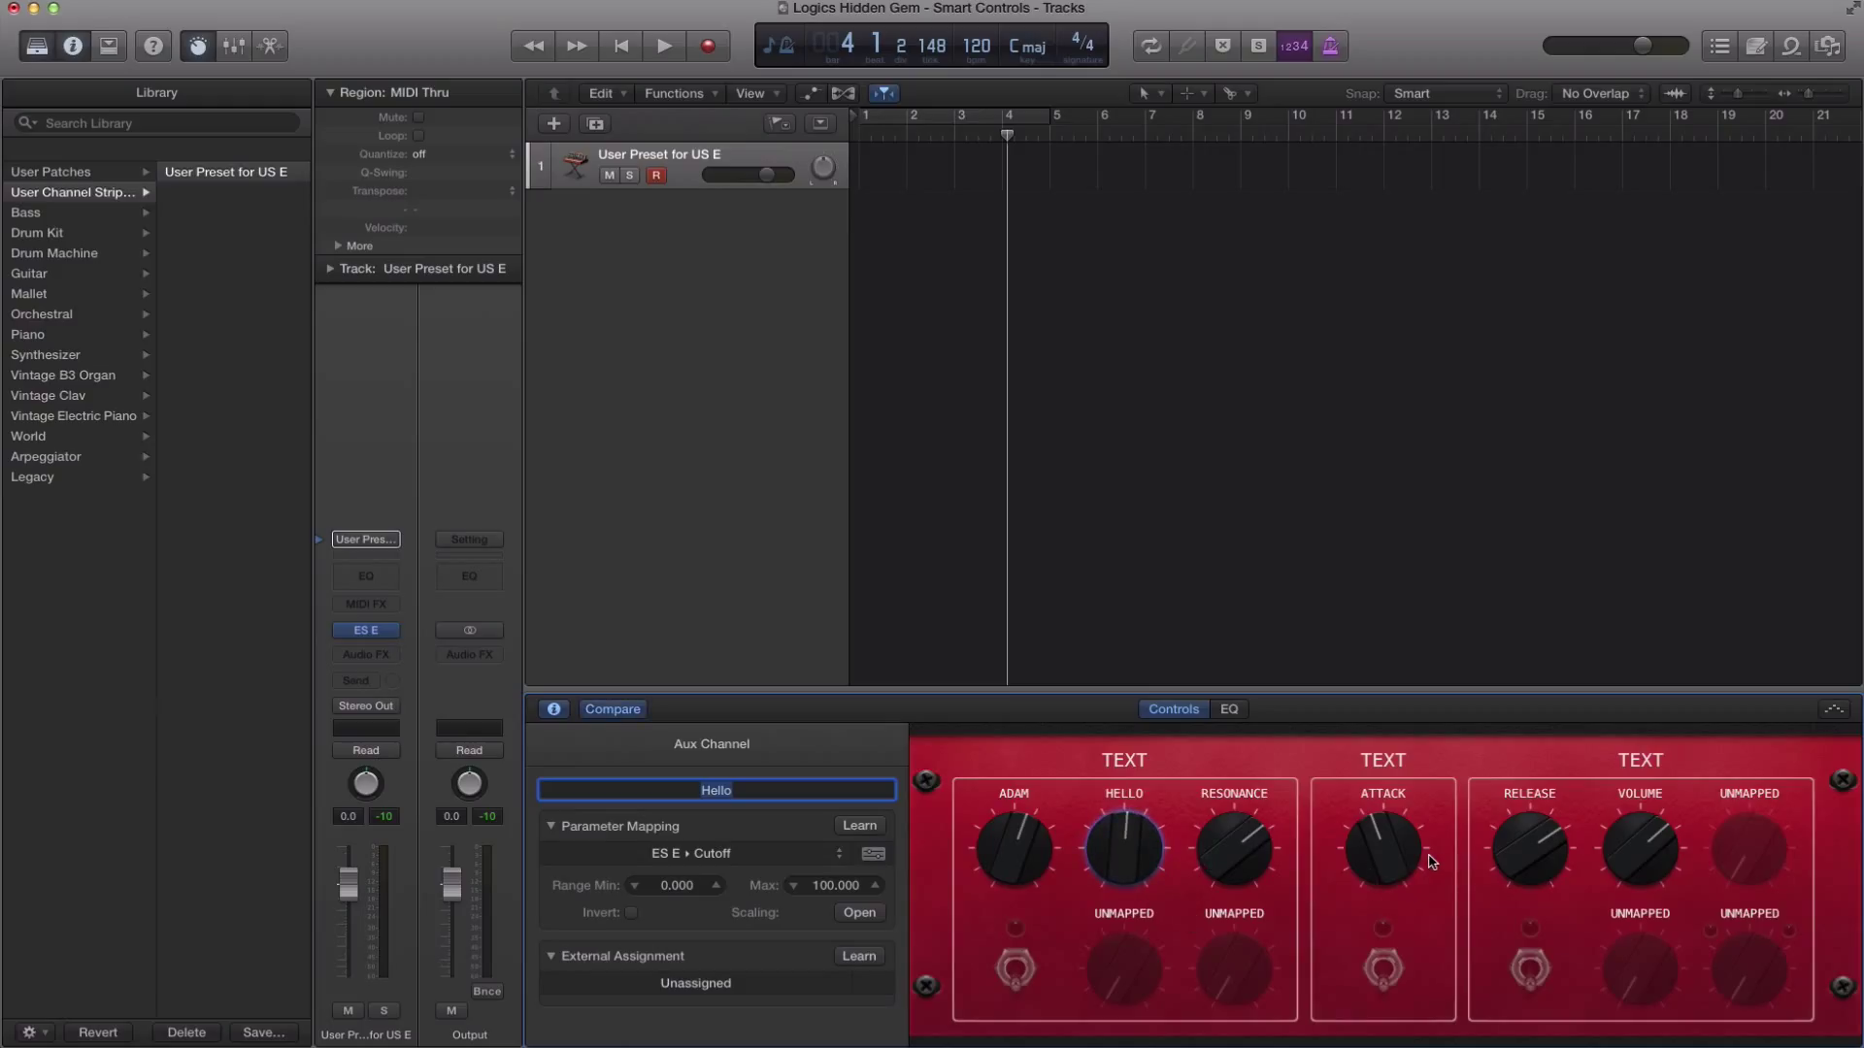
click(1351, 847)
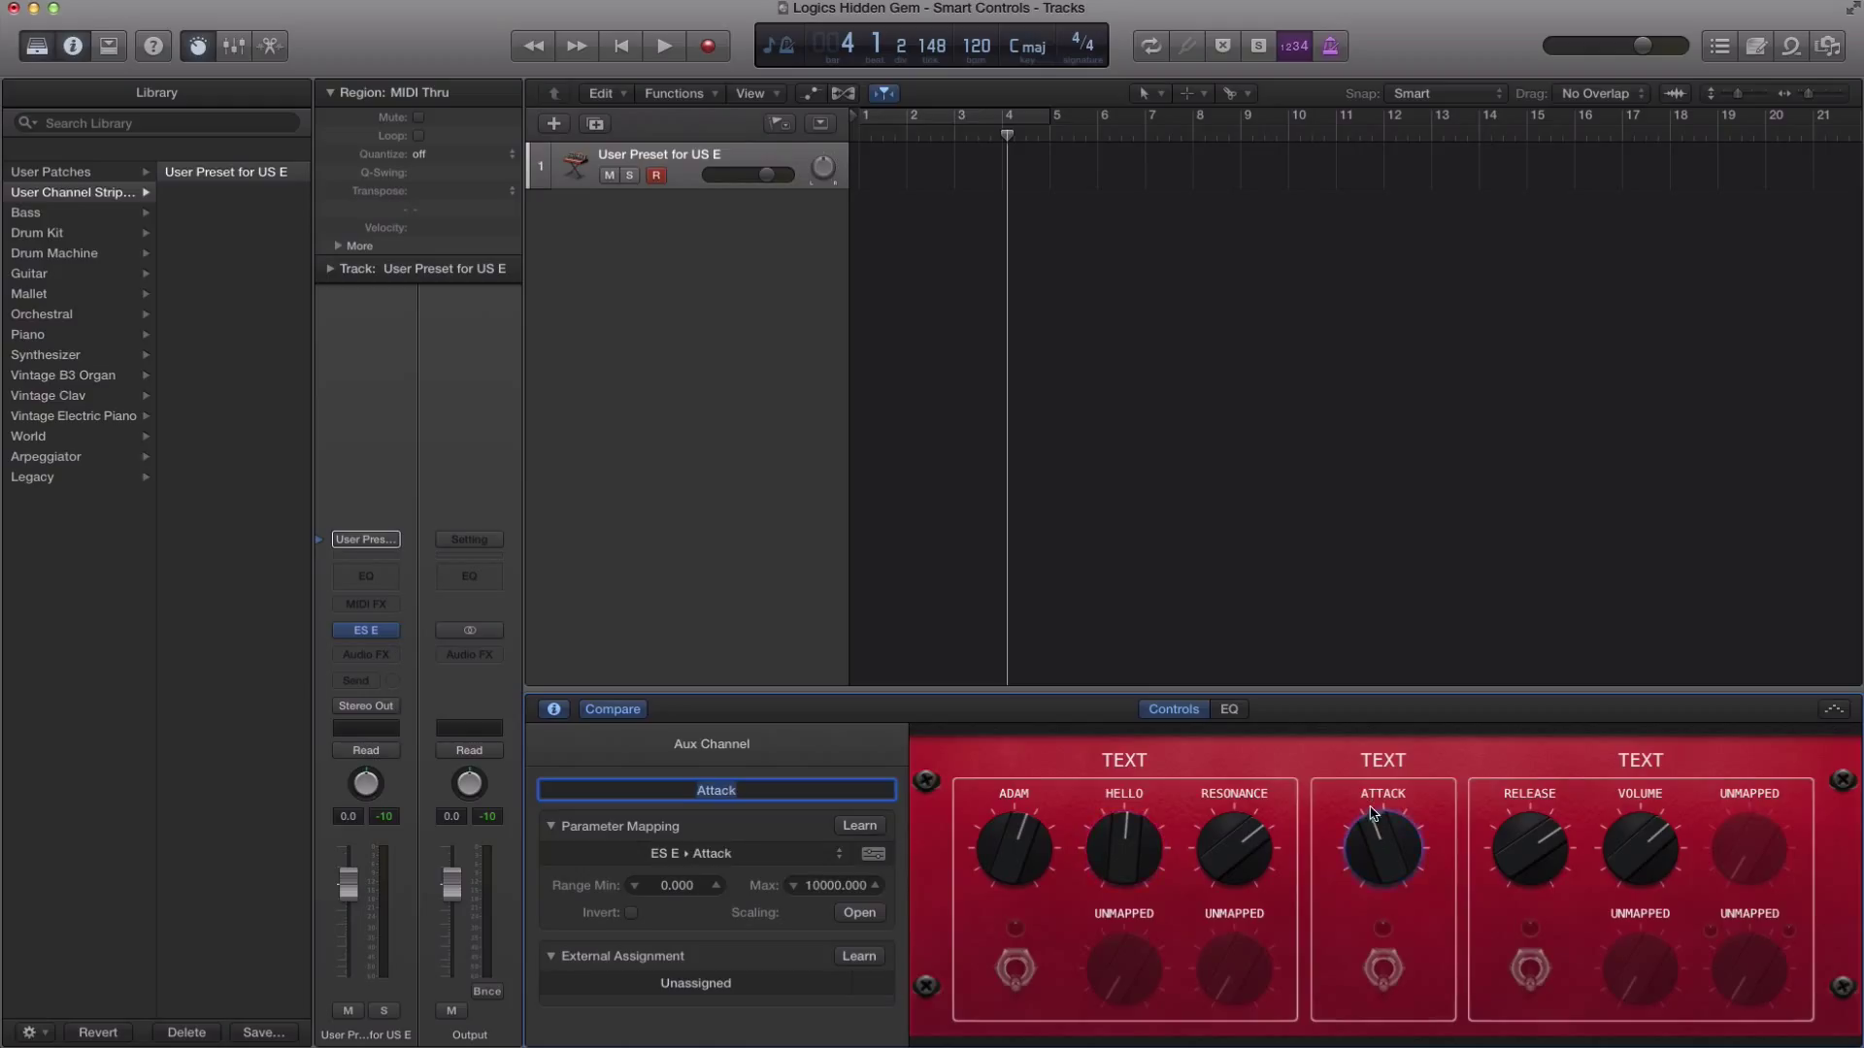